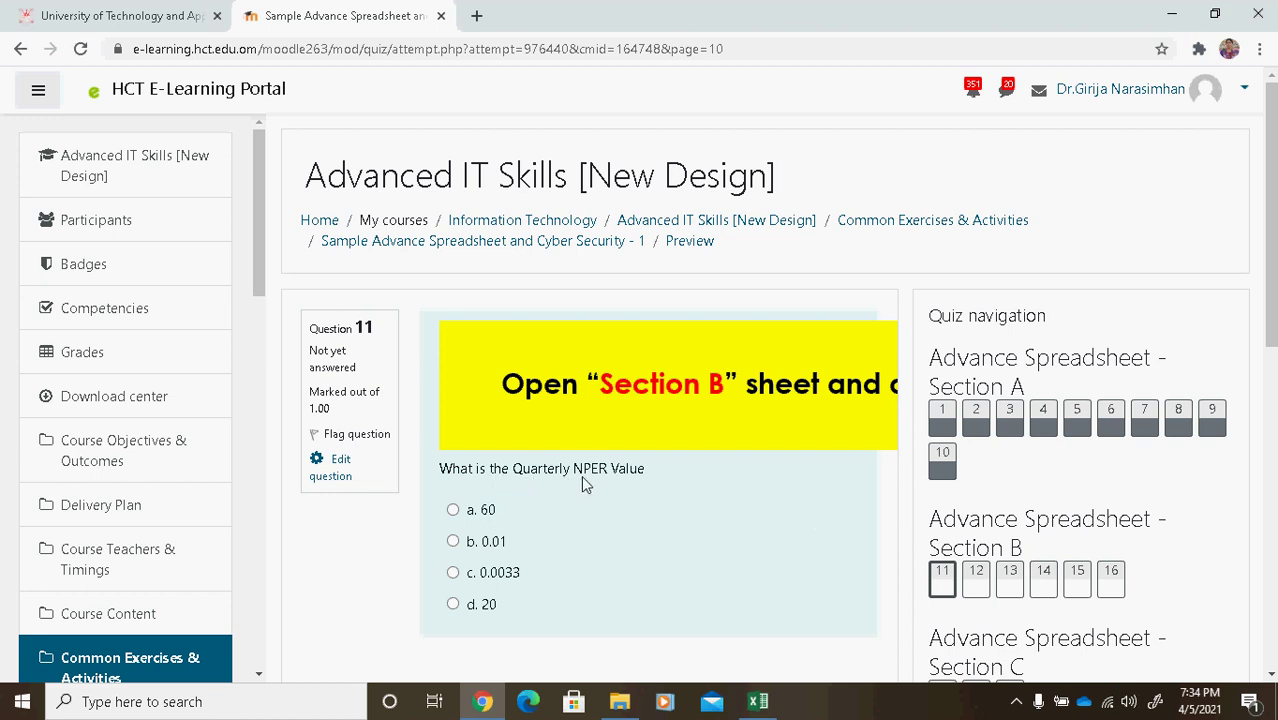
# Switch to the Excel workbook and go to the EMI rate cell D8 on the section B sheet
pyautogui.click(750, 703)
pyautogui.click(597, 556)
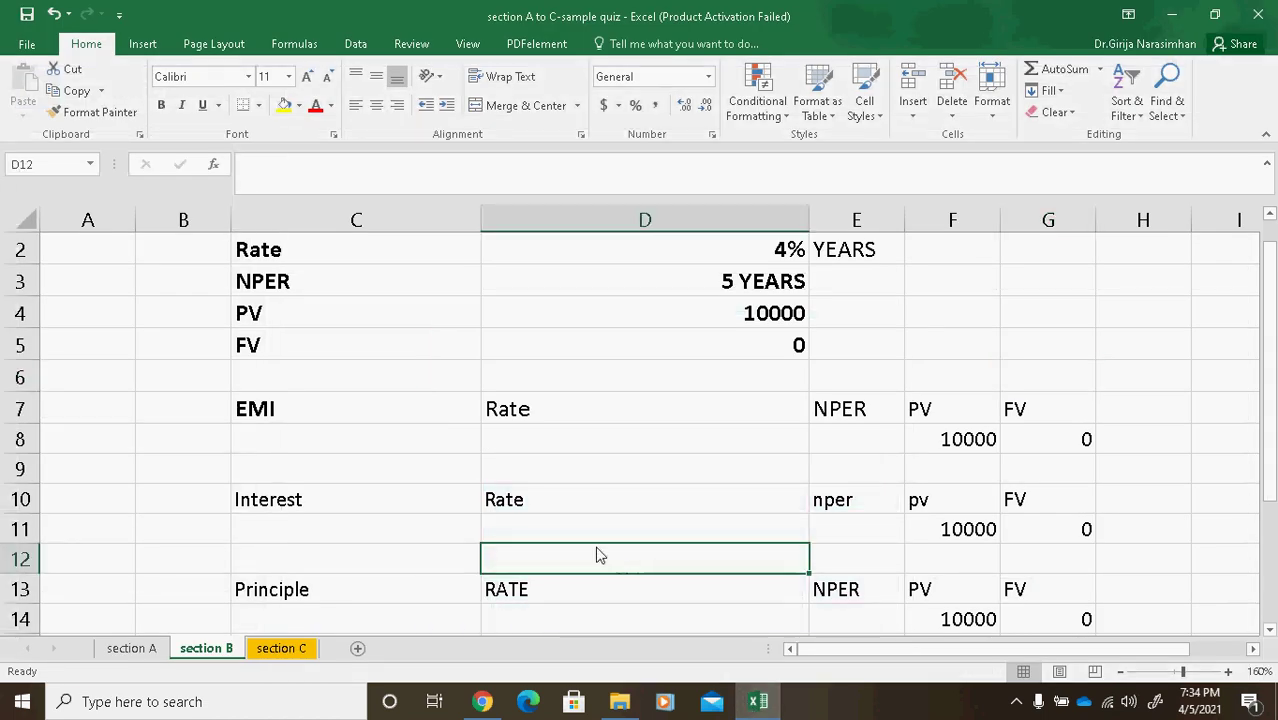
pyautogui.click(594, 465)
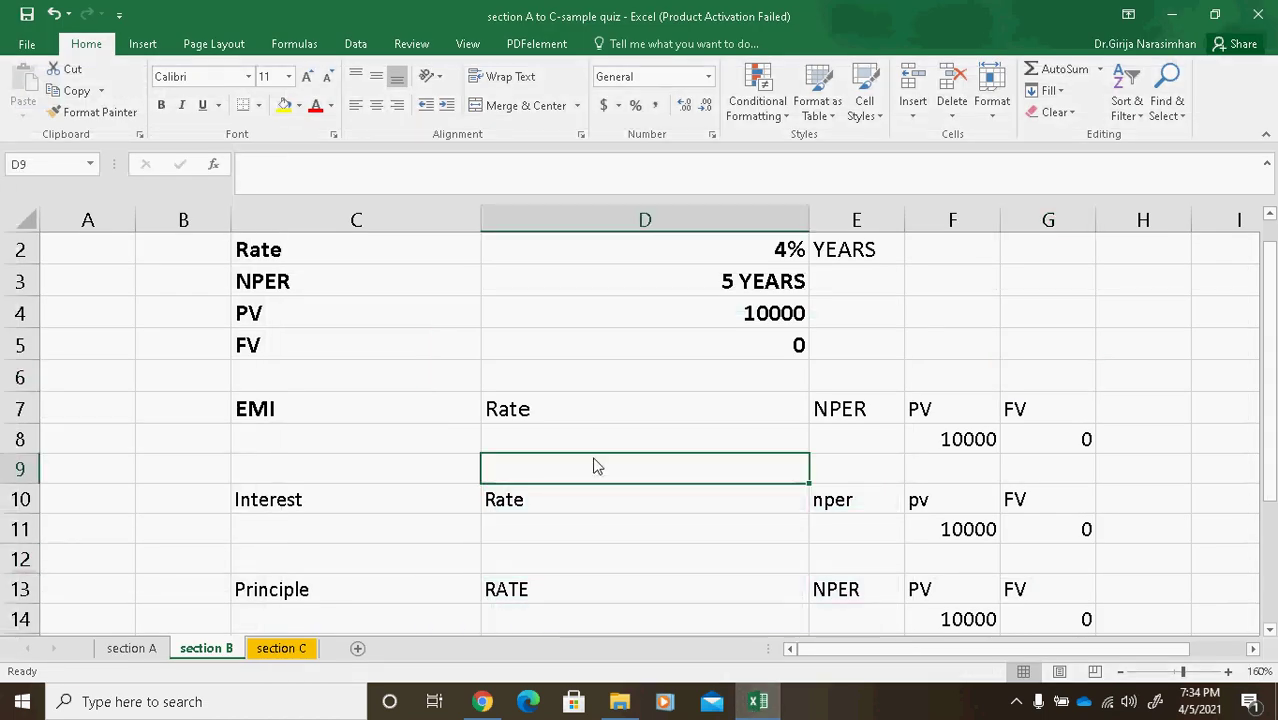
pyautogui.click(880, 447)
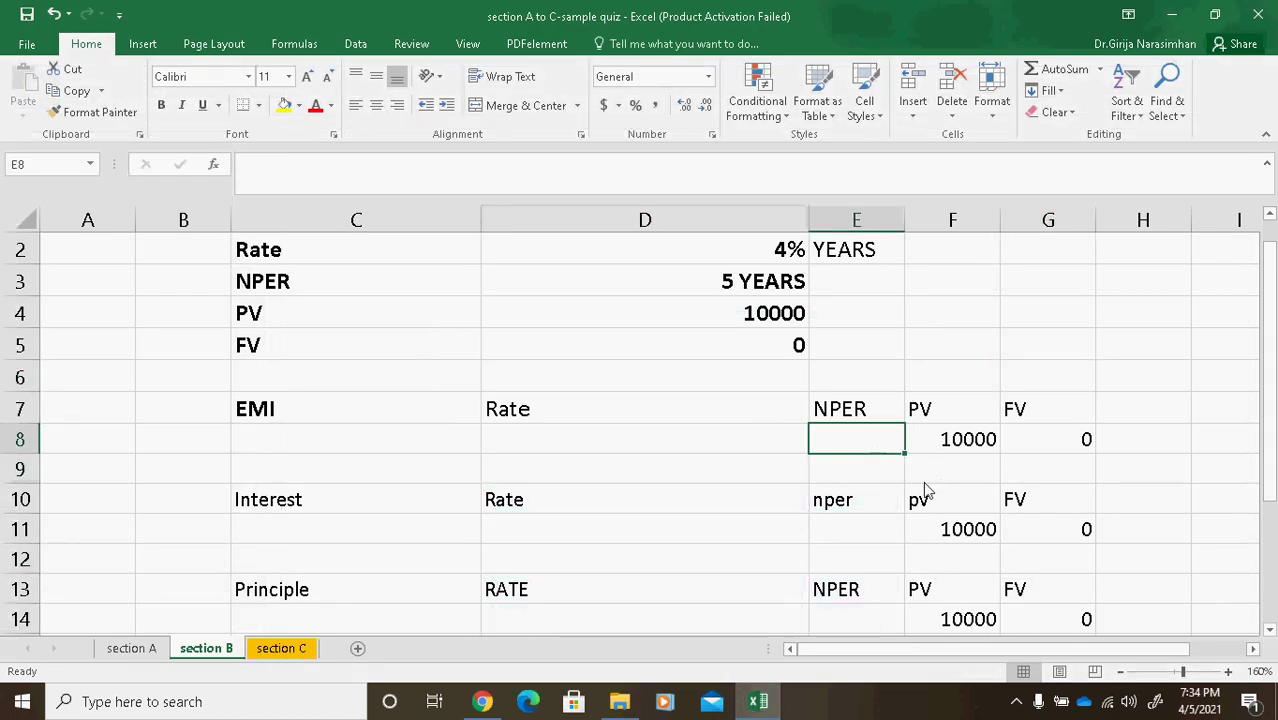
pyautogui.click(628, 442)
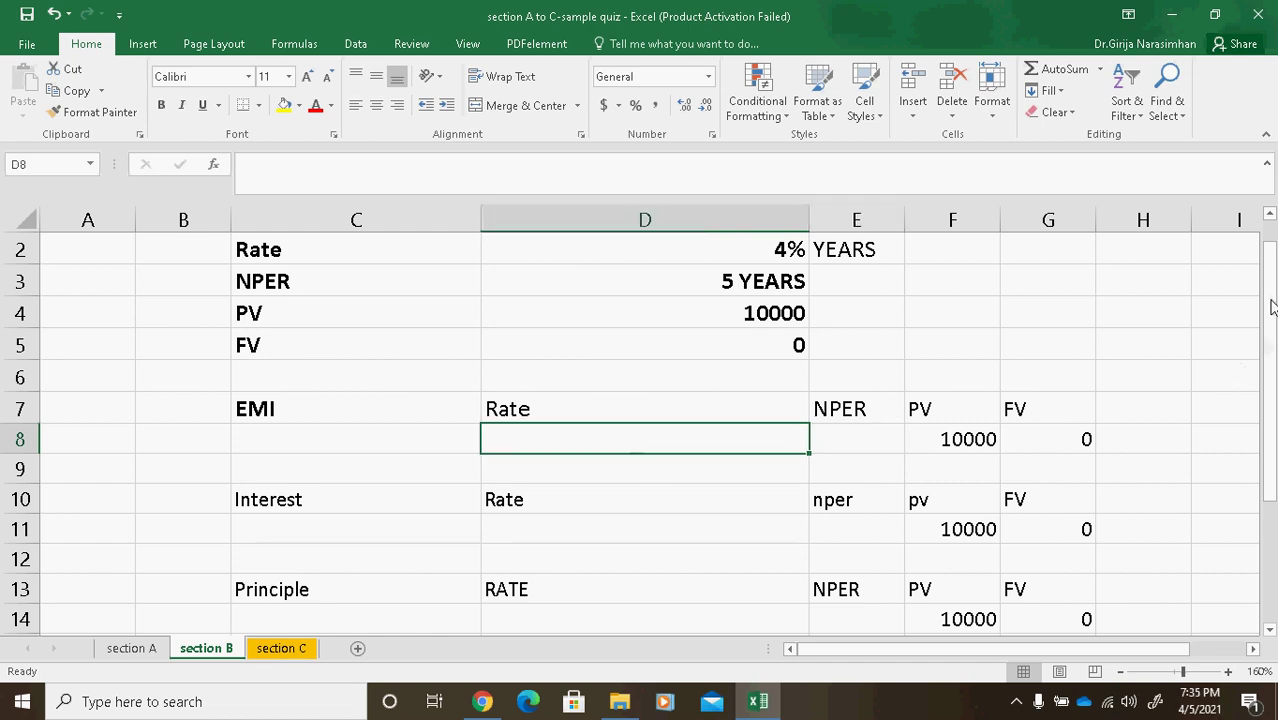
pyautogui.moveTo(1268, 305); pyautogui.dragTo(1268, 290)
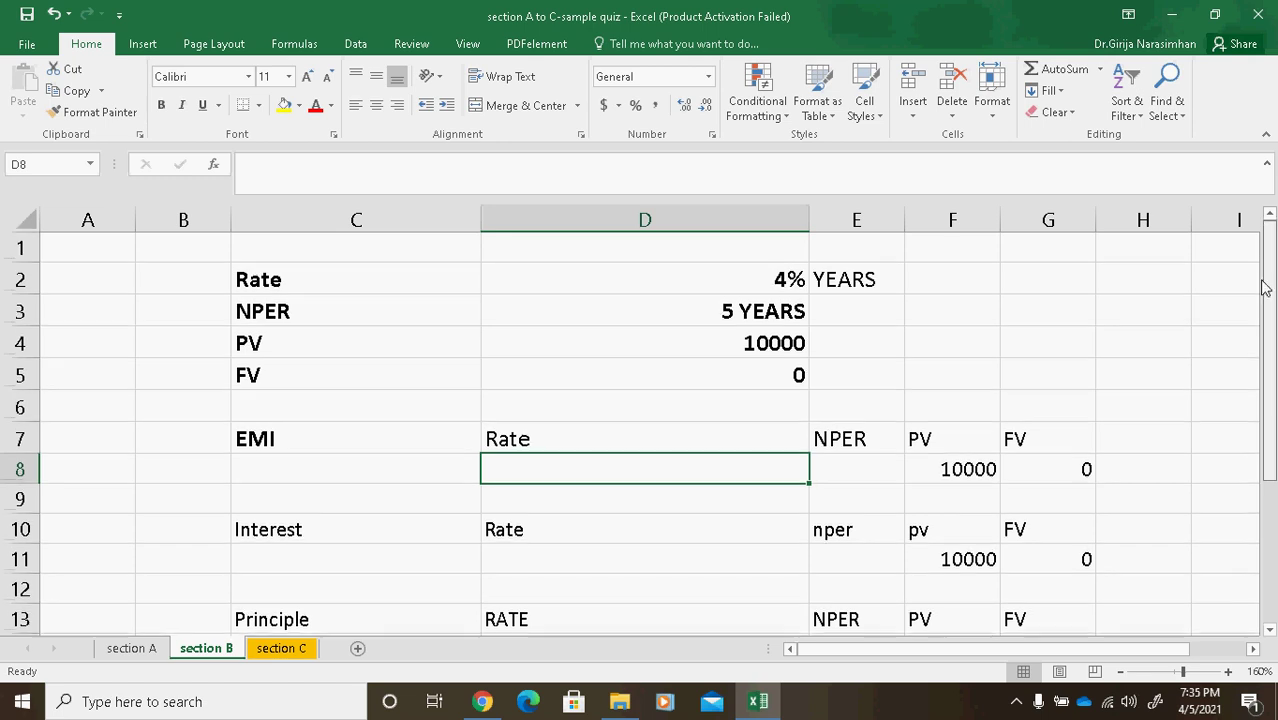
pyautogui.click(978, 282)
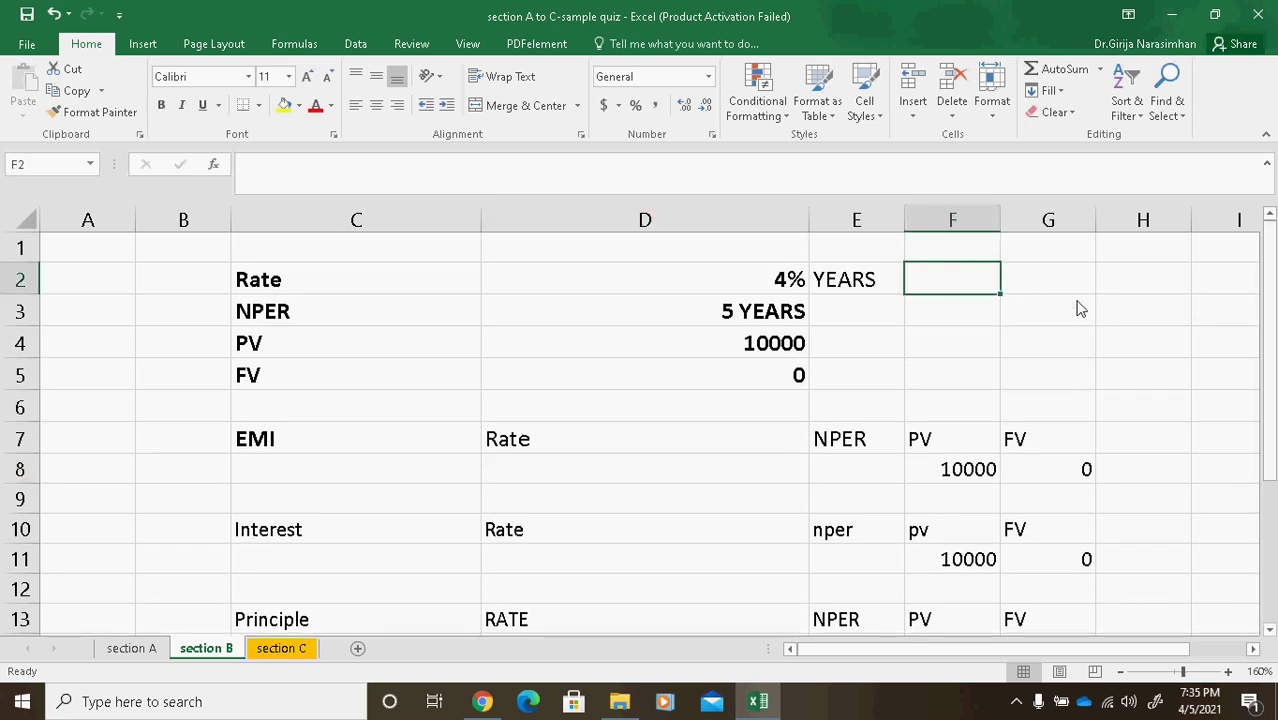
pyautogui.write('4%')
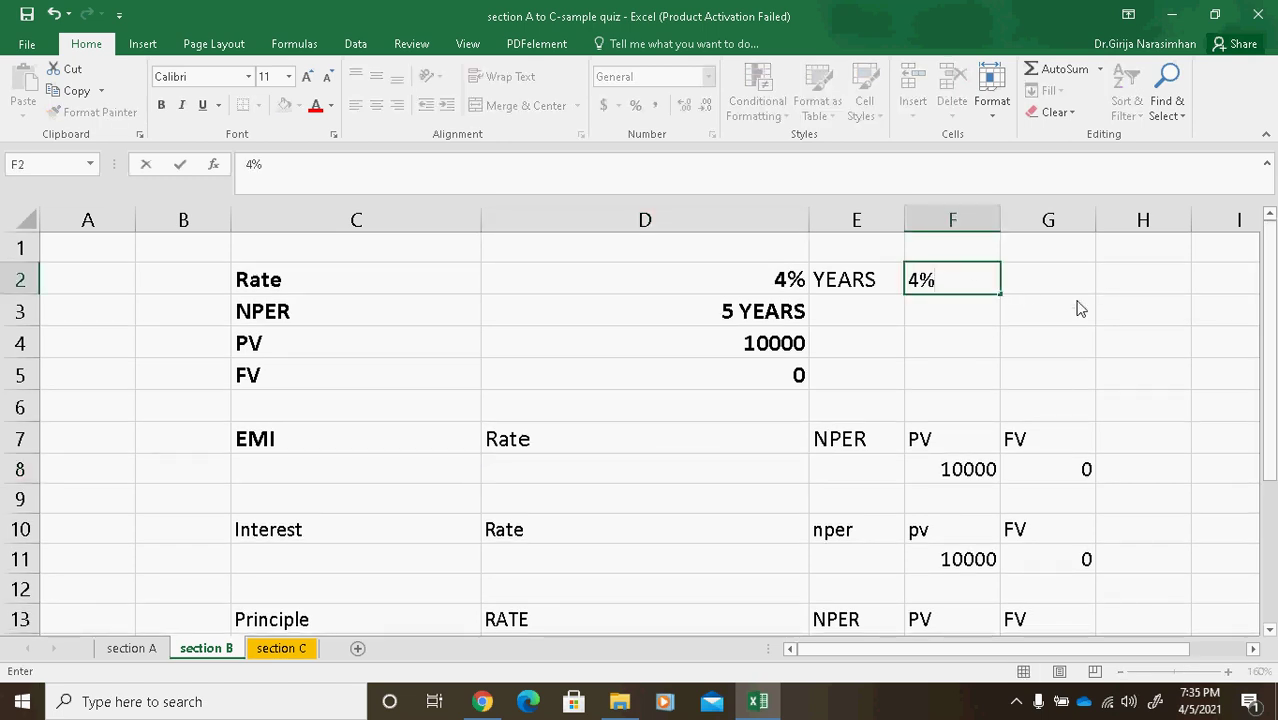
pyautogui.write('/4')
pyautogui.press('BackSpace')
pyautogui.press('BackSpace')
pyautogui.press('BackSpace')
pyautogui.press('BackSpace')
pyautogui.click(381, 328)
# Calculate the quarterly rate for the EMI table in cell D8 with the formula =4%/4
pyautogui.click(553, 467)
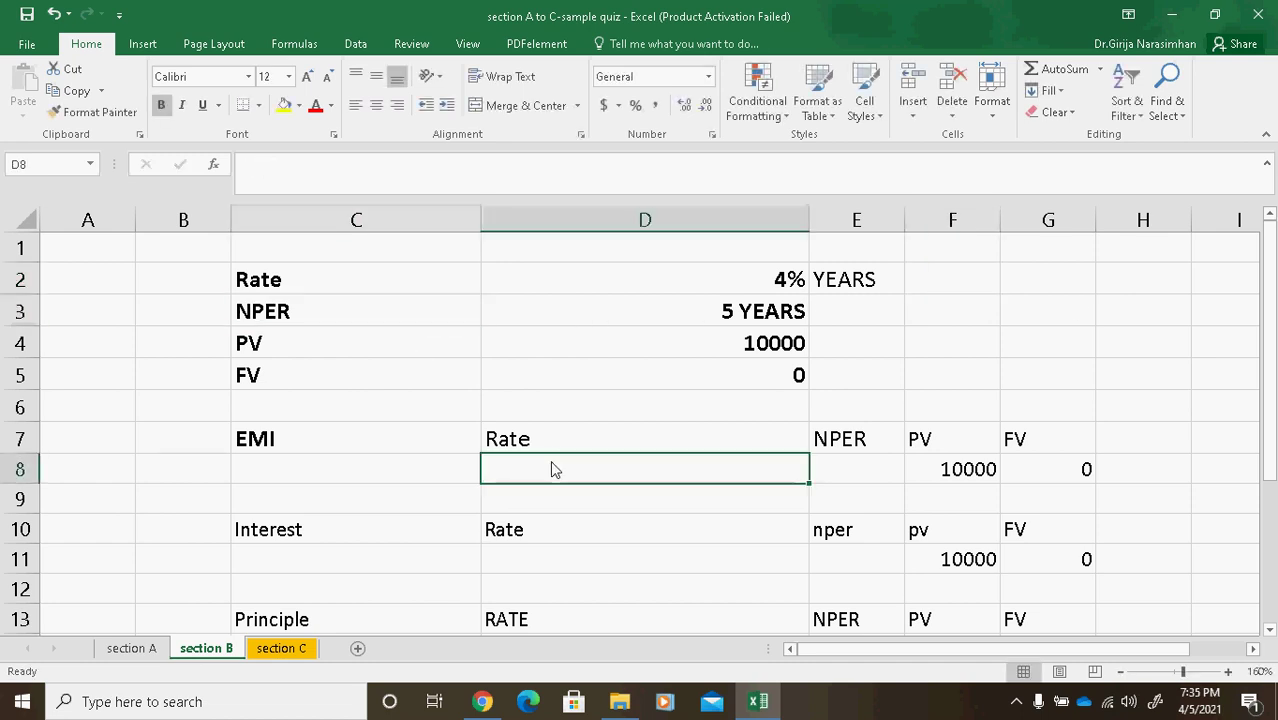
pyautogui.write('=')
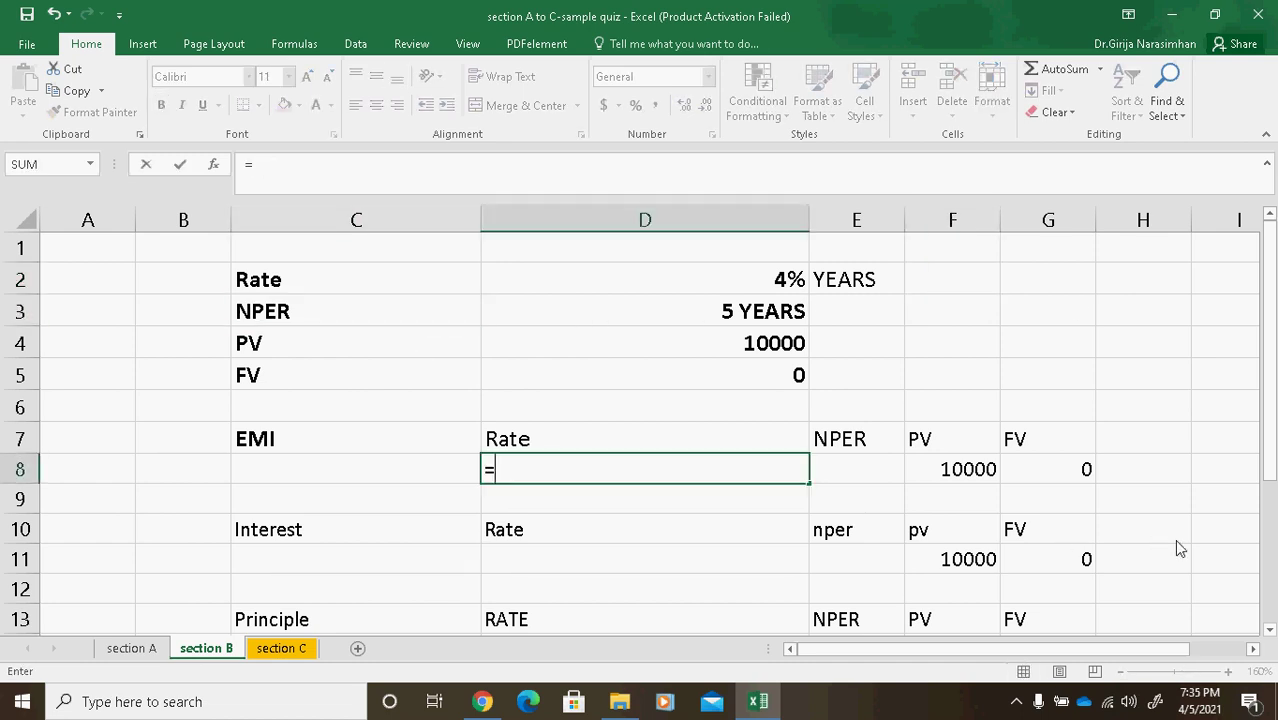
pyautogui.write('4%/4')
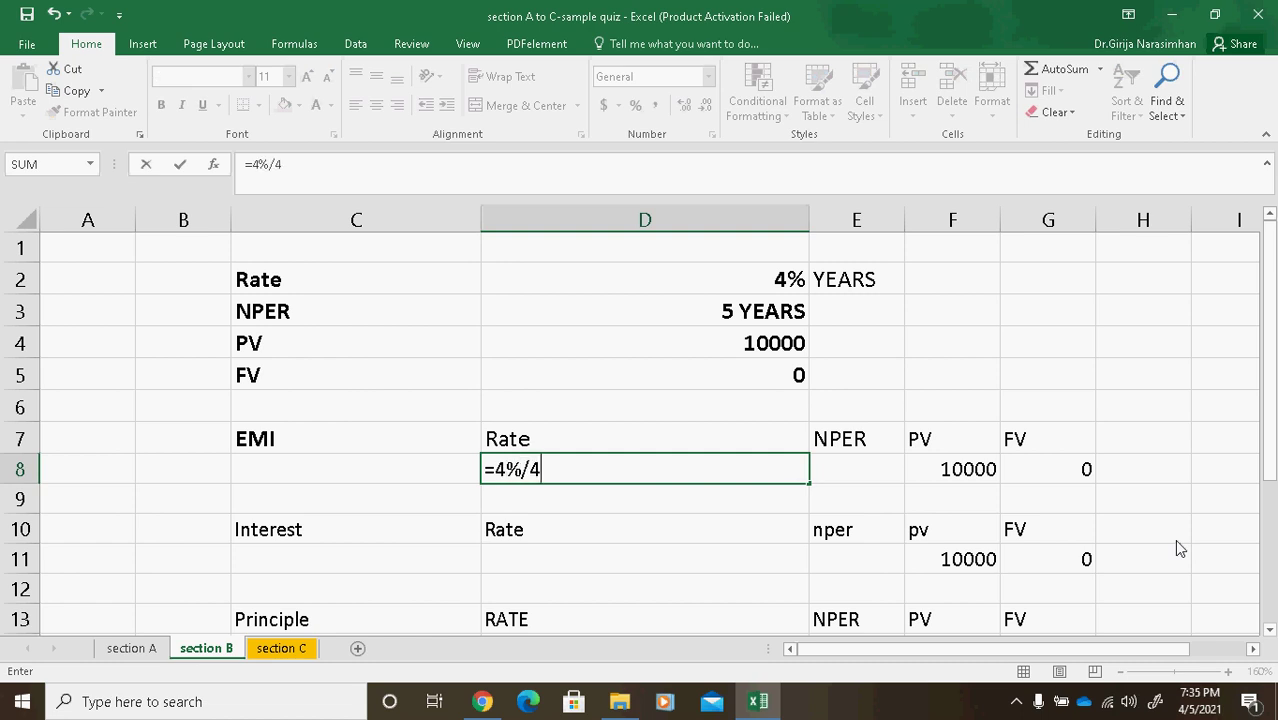
pyautogui.press('Return')
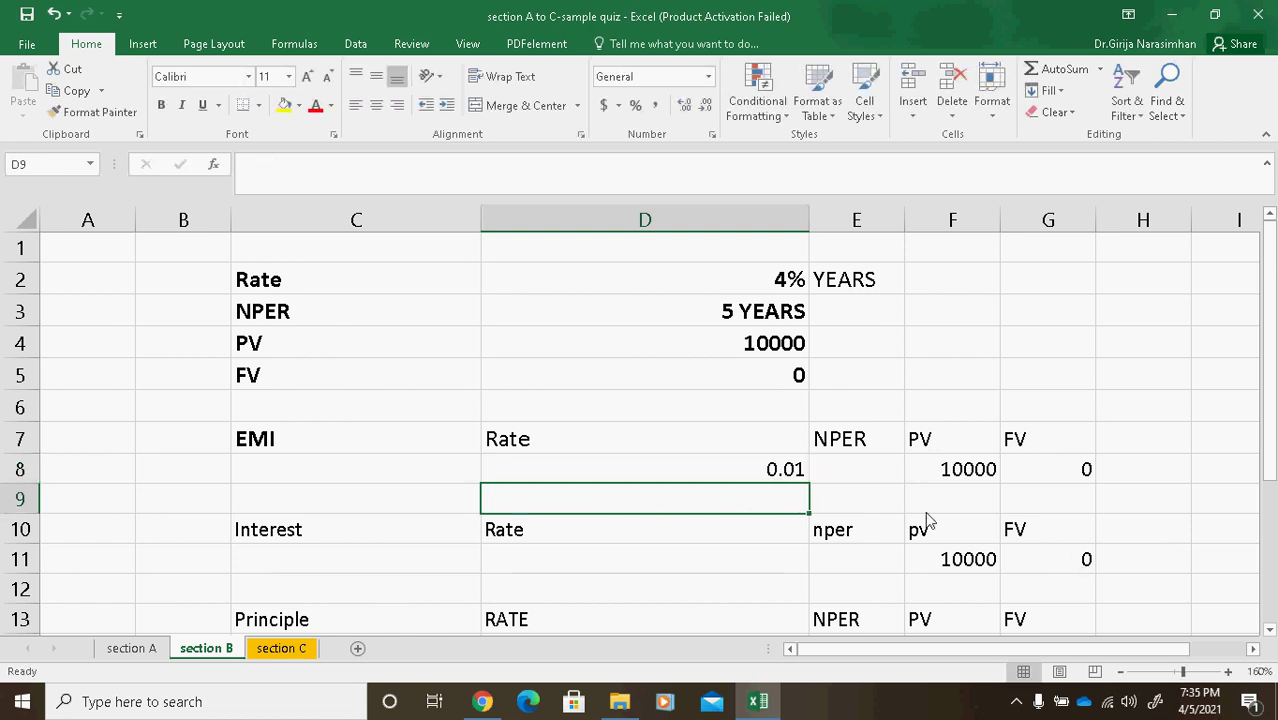
# Calculate the quarterly NPER for the EMI table in cell E8 with the formula =5*4
pyautogui.click(785, 473)
pyautogui.click(866, 470)
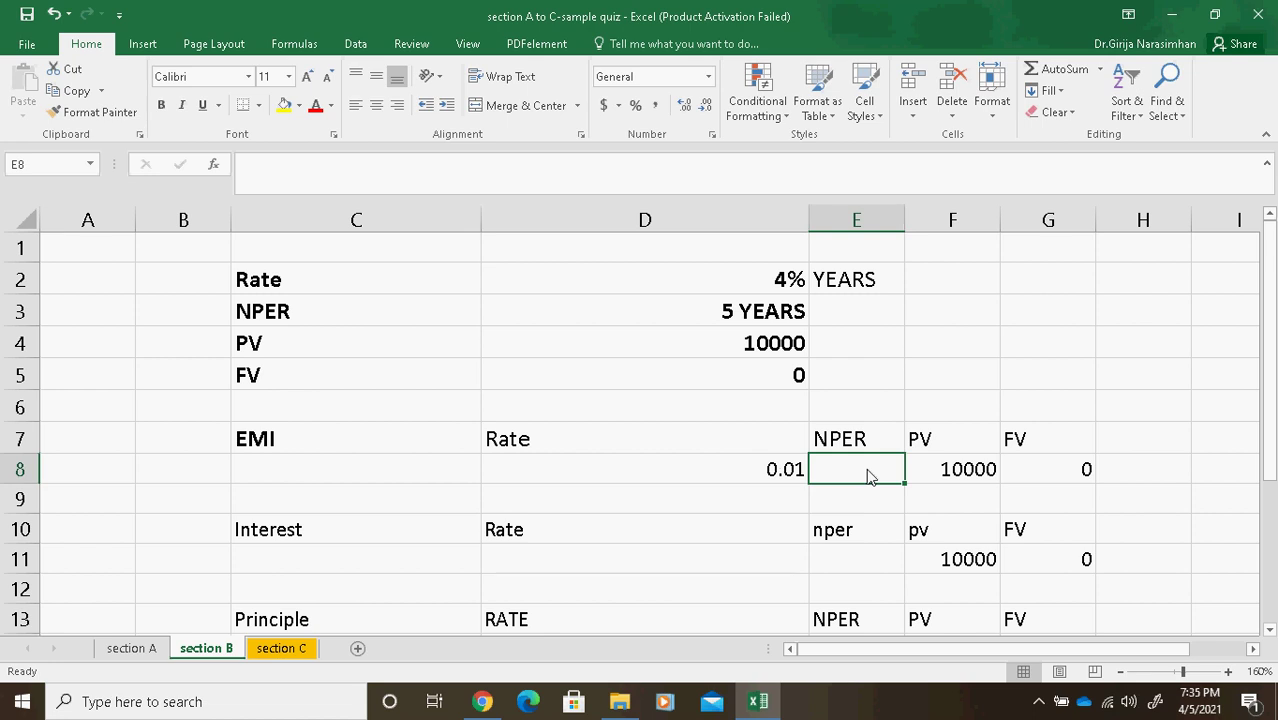
pyautogui.write('=')
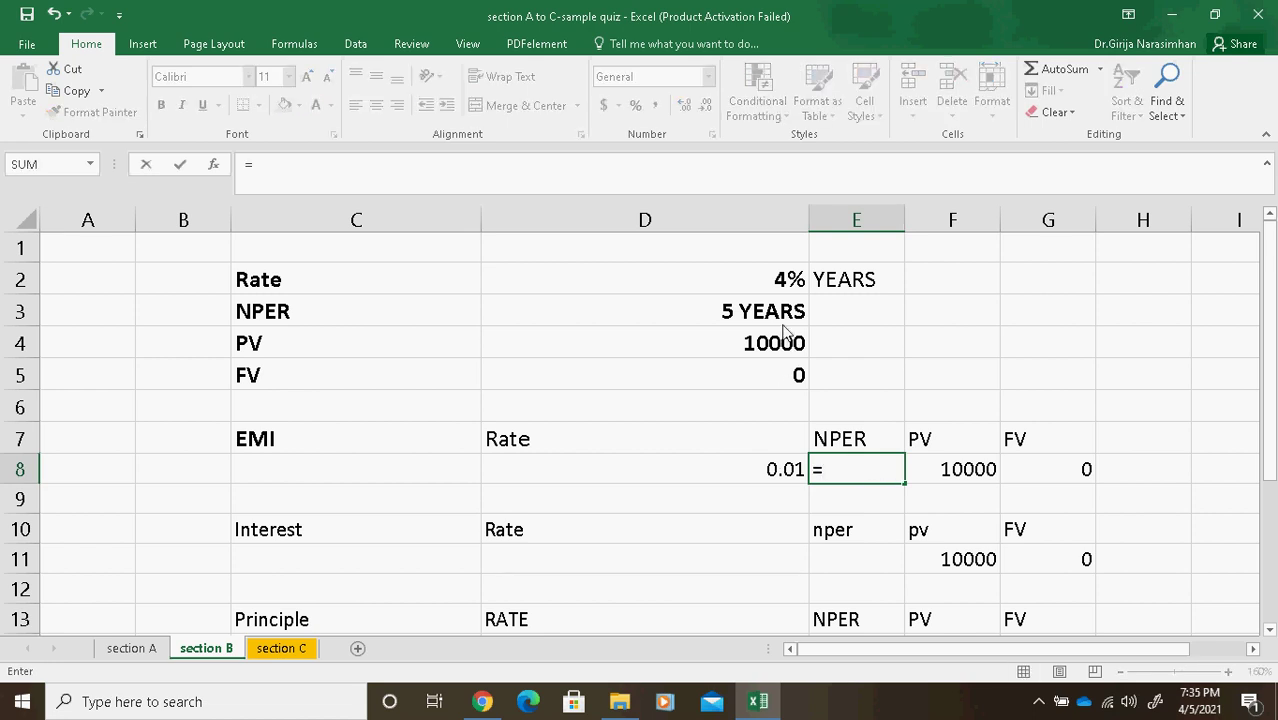
pyautogui.write('5*4')
pyautogui.press('Return')
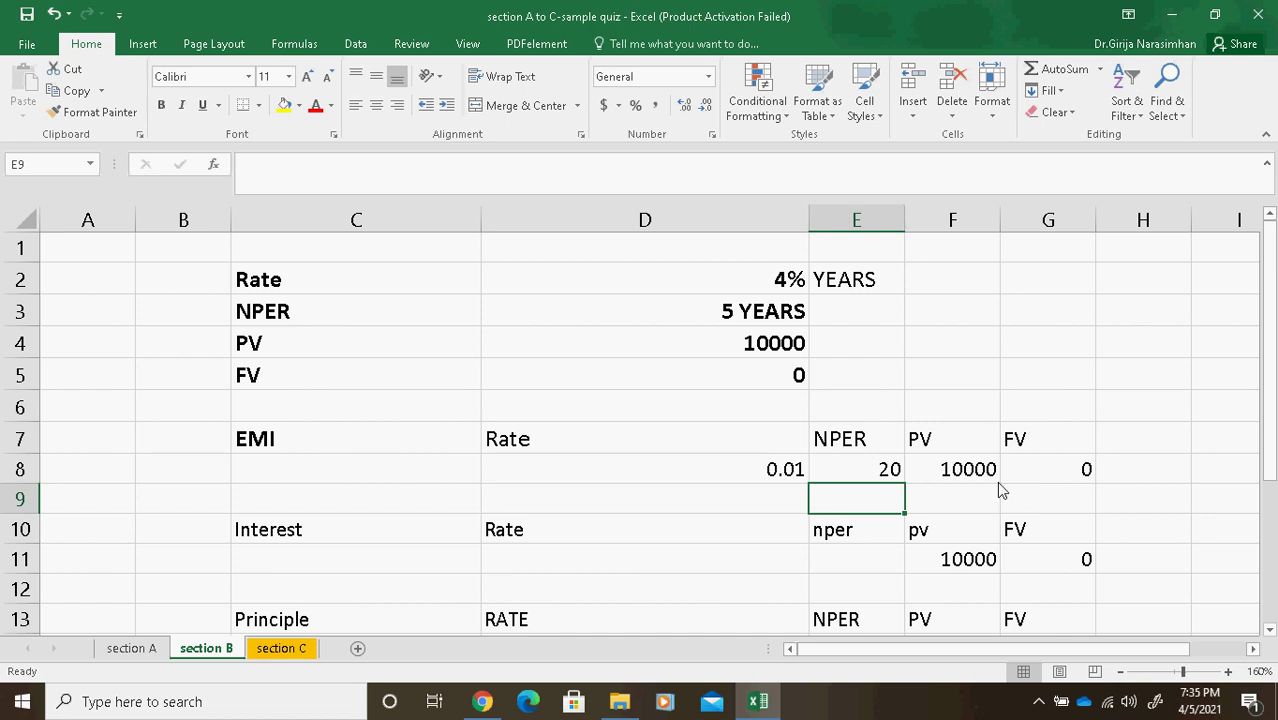
pyautogui.click(881, 483)
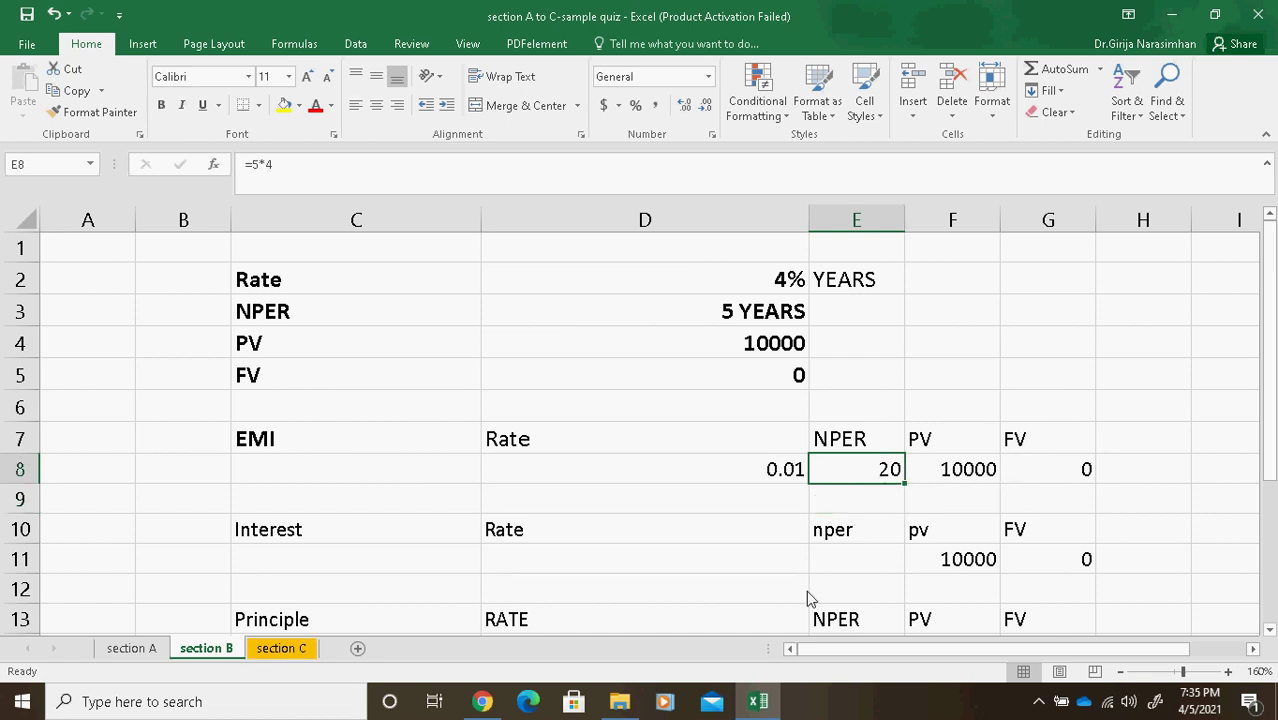
# Switch to the quiz in Chrome, answer question 11 on the quarterly NPER with 20, and go to the next question
pyautogui.click(484, 704)
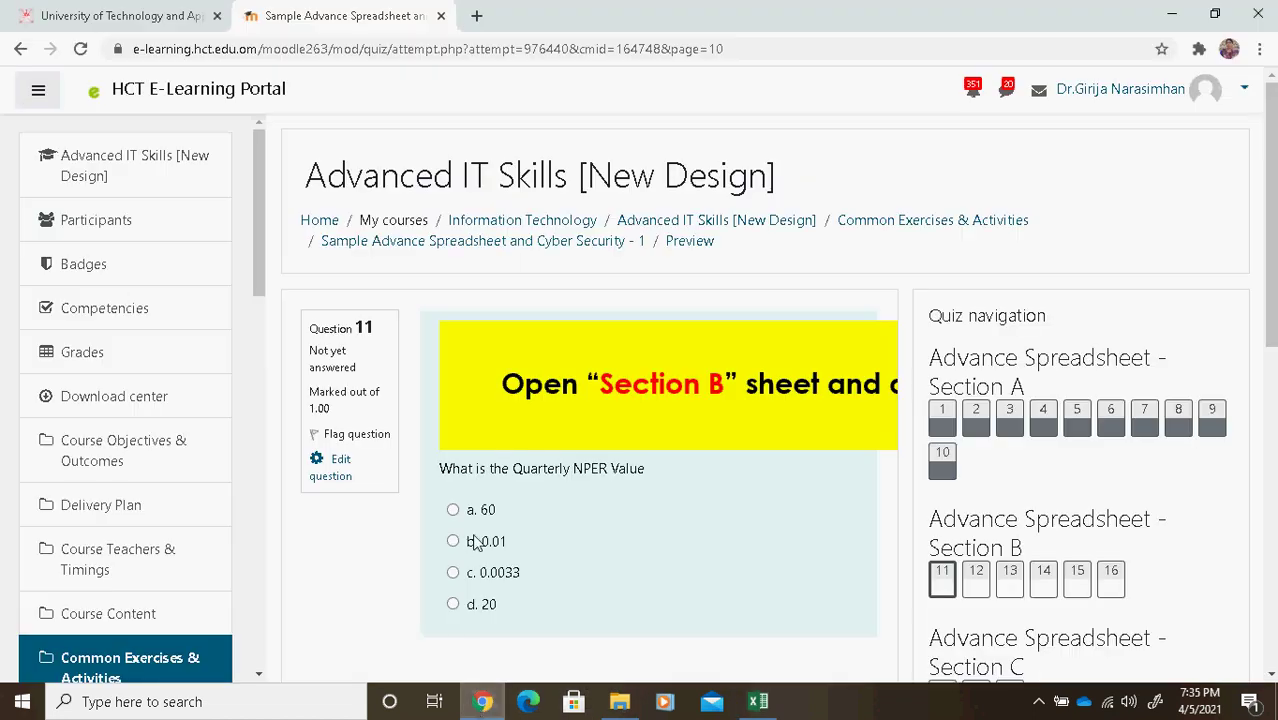
pyautogui.click(453, 605)
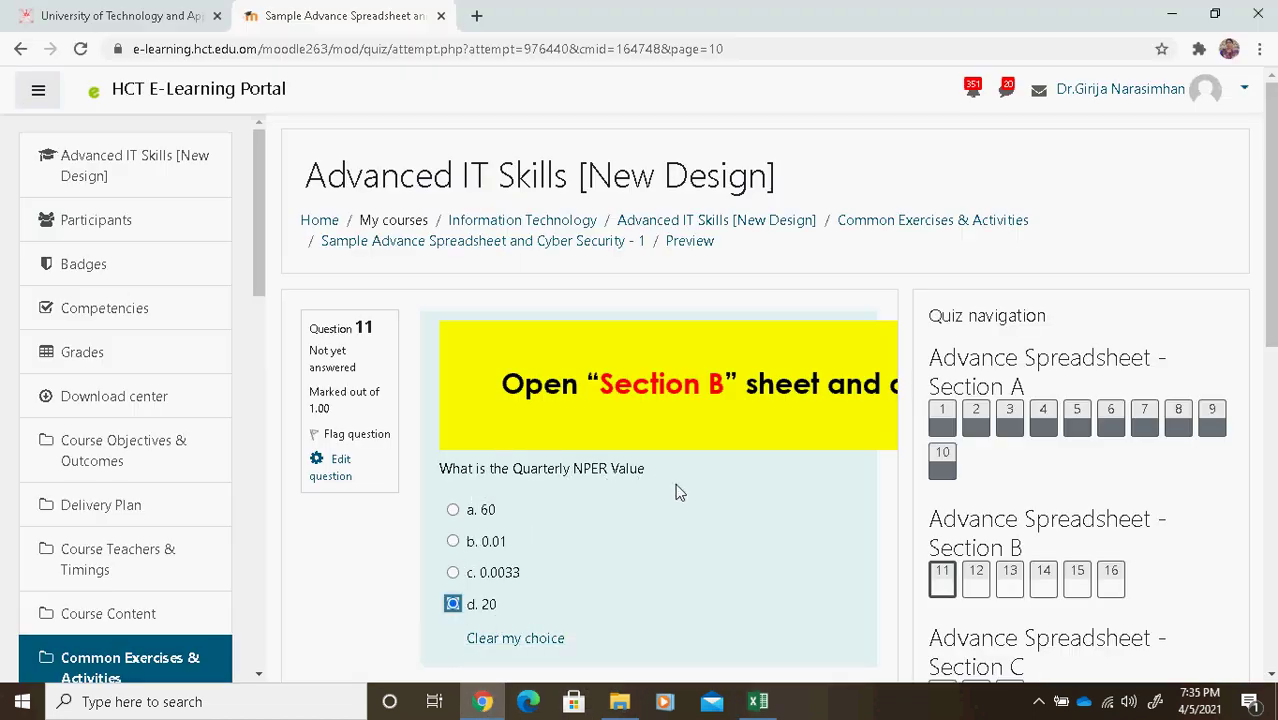
pyautogui.moveTo(1272, 277); pyautogui.dragTo(1270, 318)
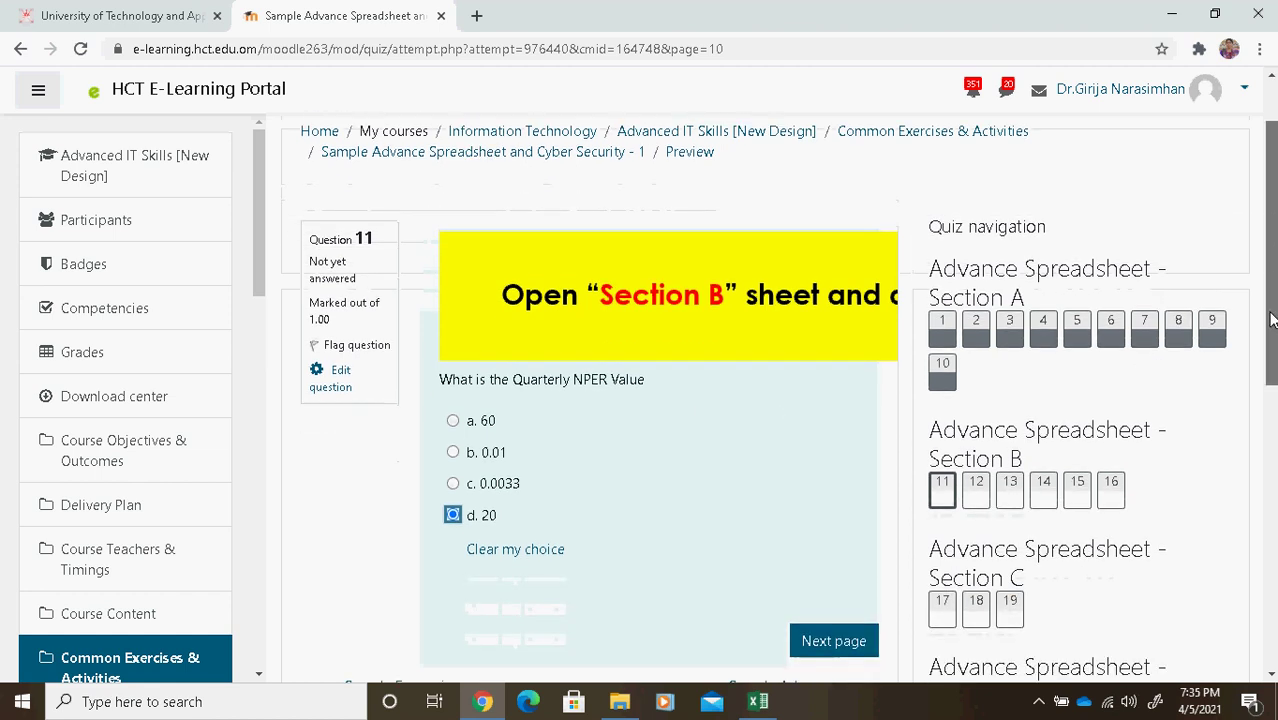
pyautogui.click(845, 640)
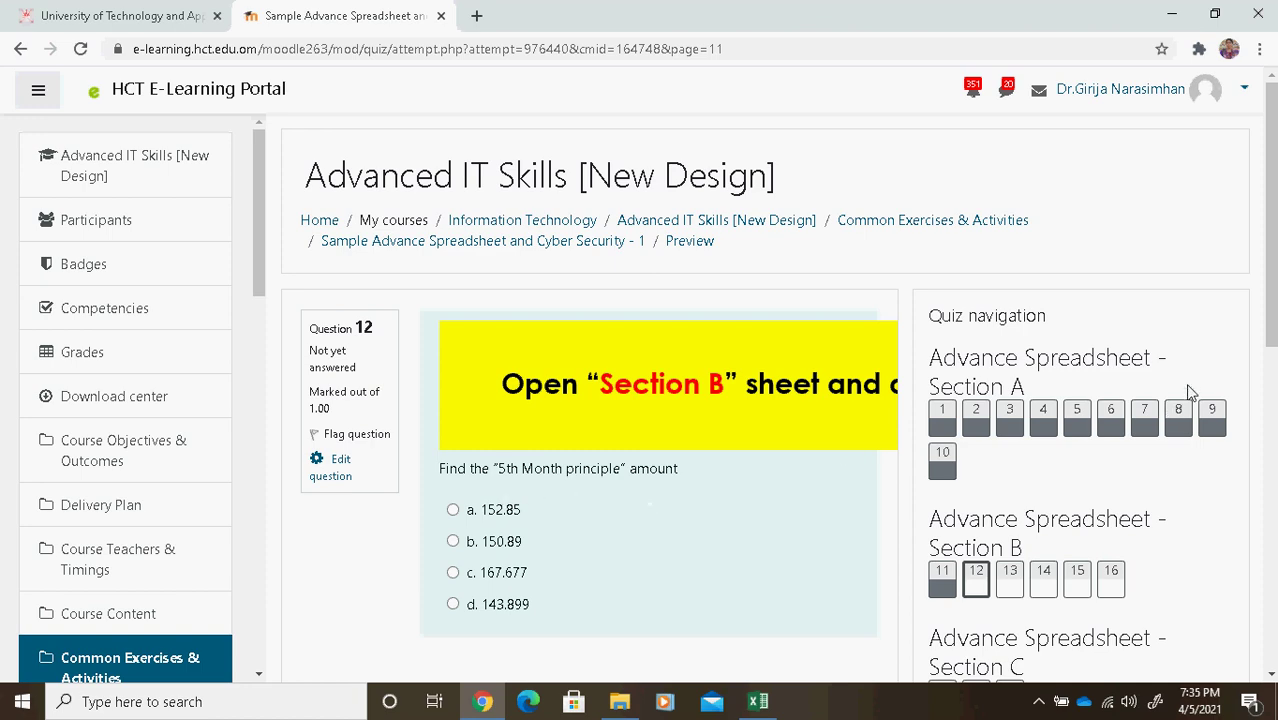
# Switch back to Excel and calculate the monthly rate for the Principle table in cell D14 with the formula =4%/12
pyautogui.scroll(-2, 1190, 392)
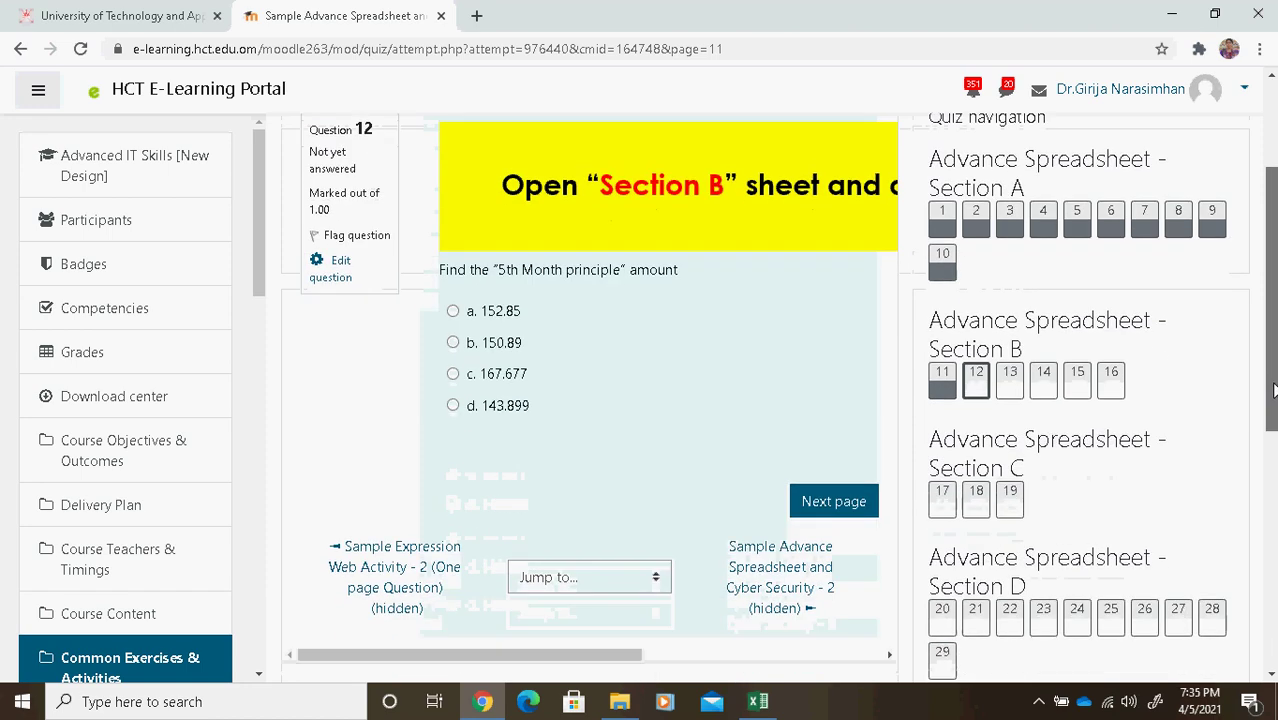
pyautogui.click(758, 703)
pyautogui.click(650, 622)
pyautogui.moveTo(1270, 445); pyautogui.dragTo(1274, 488)
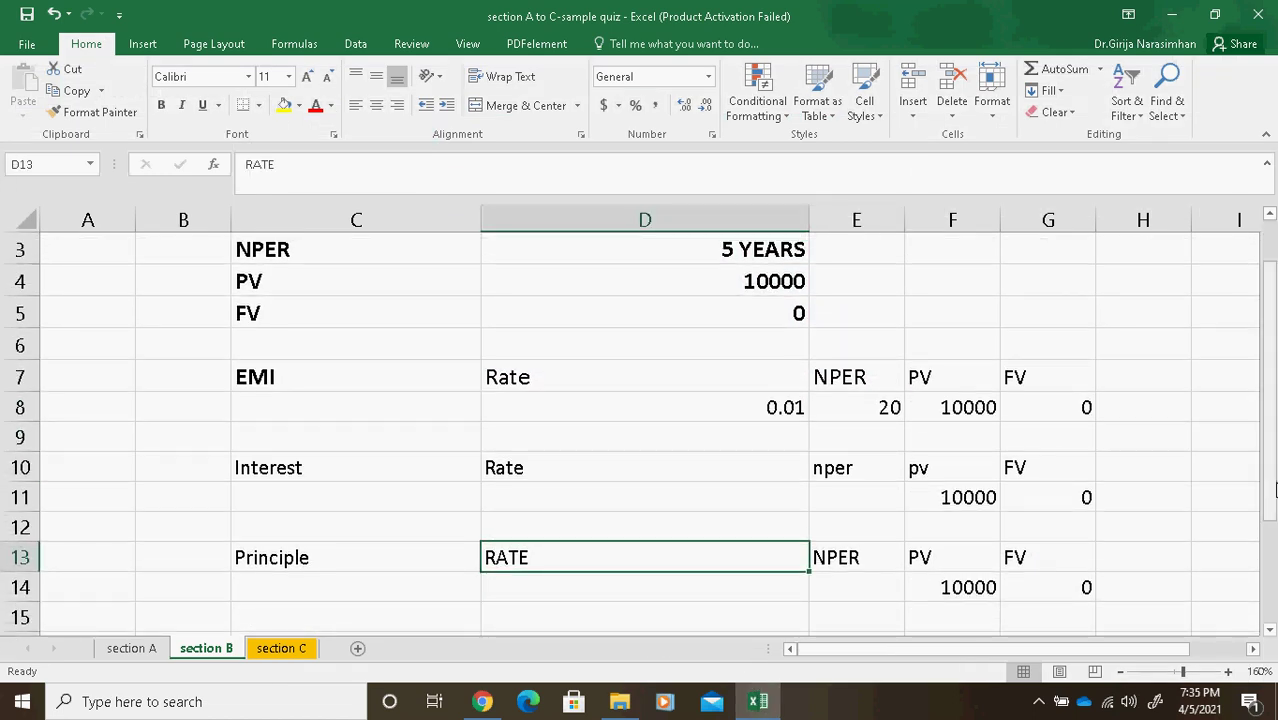
pyautogui.click(648, 592)
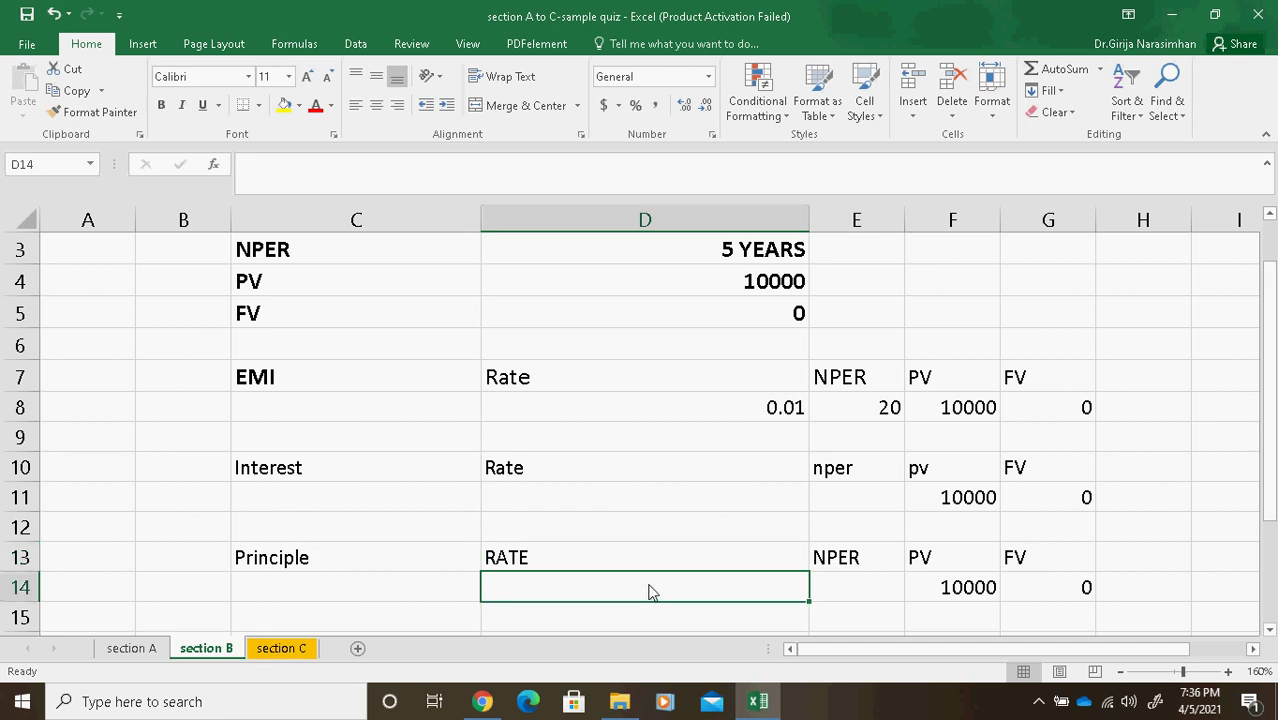
pyautogui.write('=')
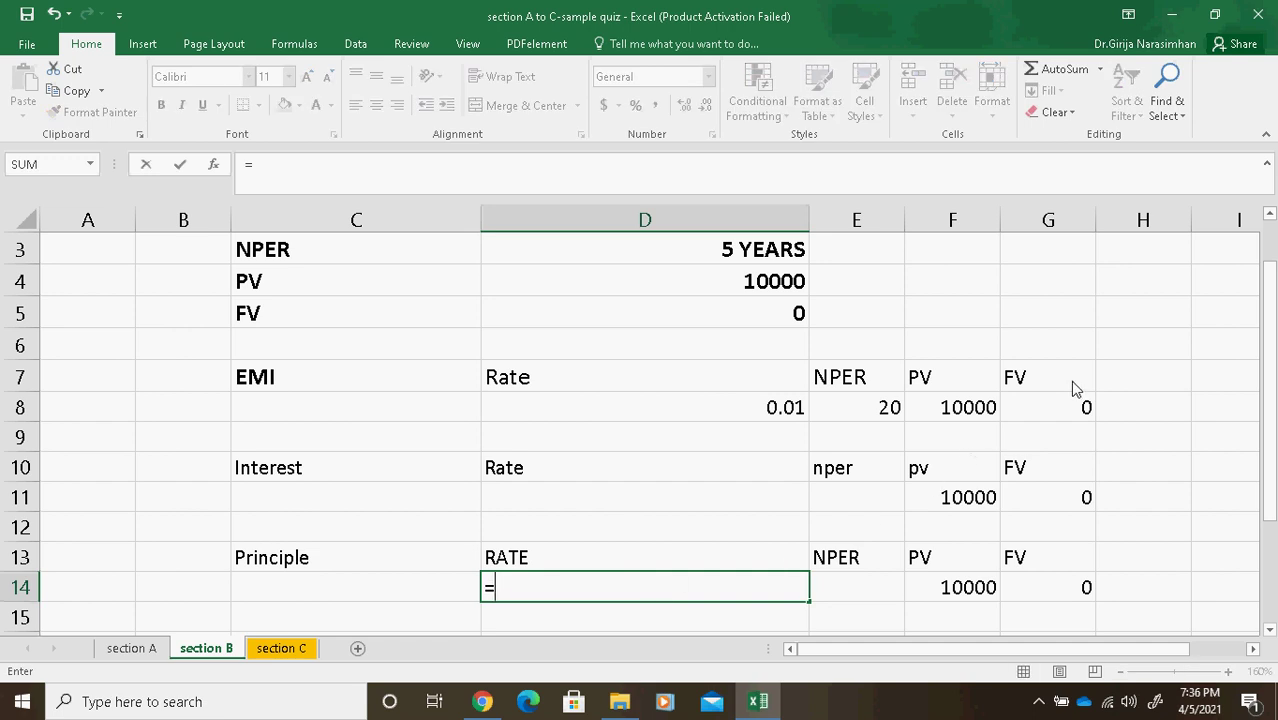
pyautogui.moveTo(1270, 278); pyautogui.dragTo(1273, 252)
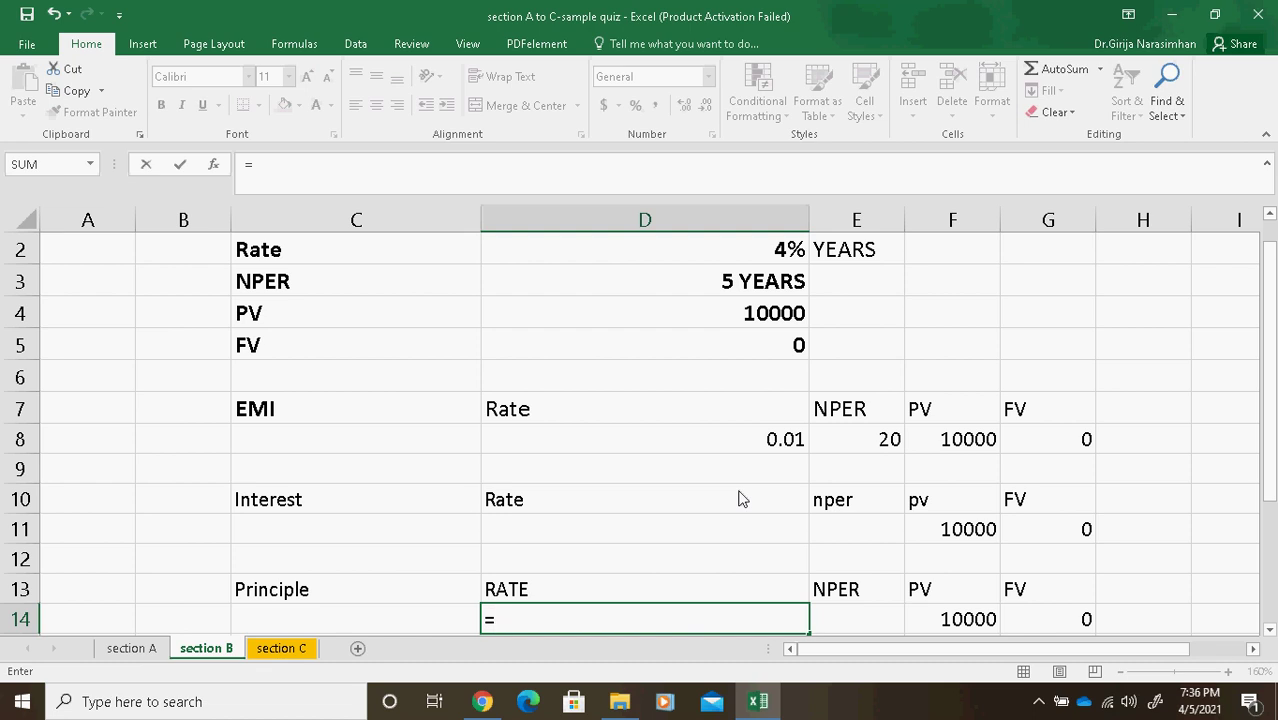
pyautogui.write('4%')
pyautogui.write('/12')
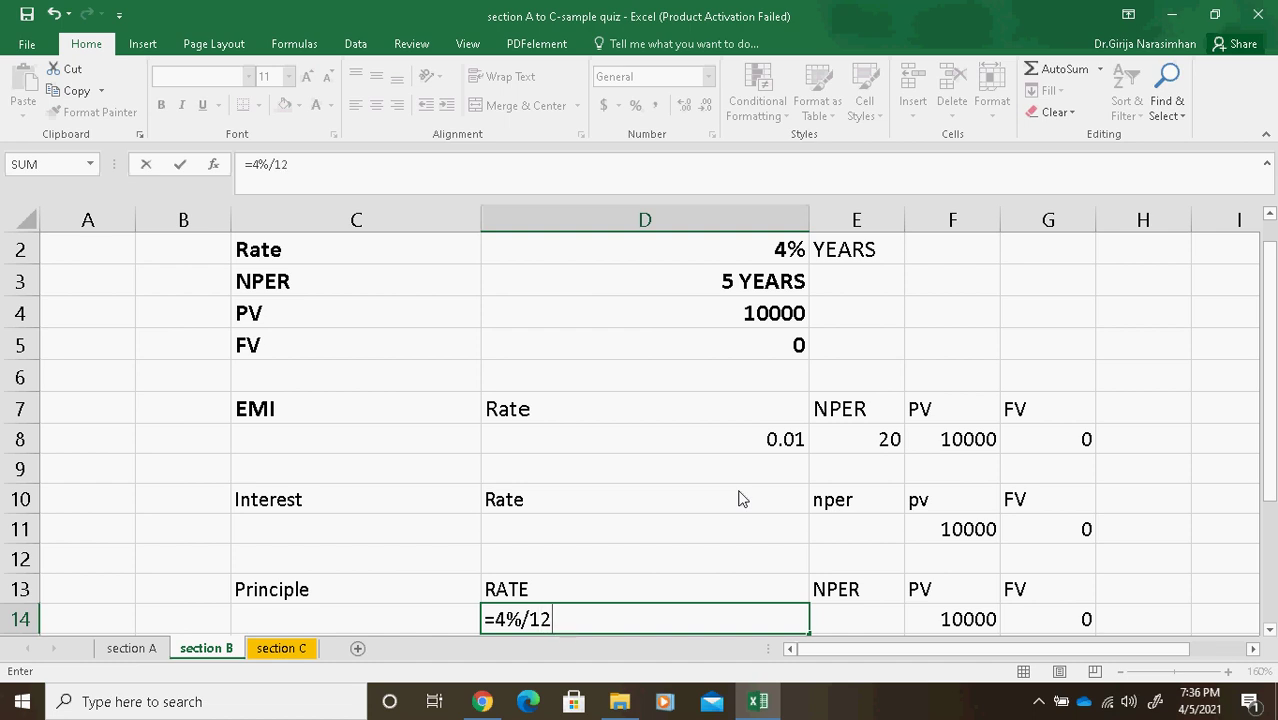
pyautogui.press('Return')
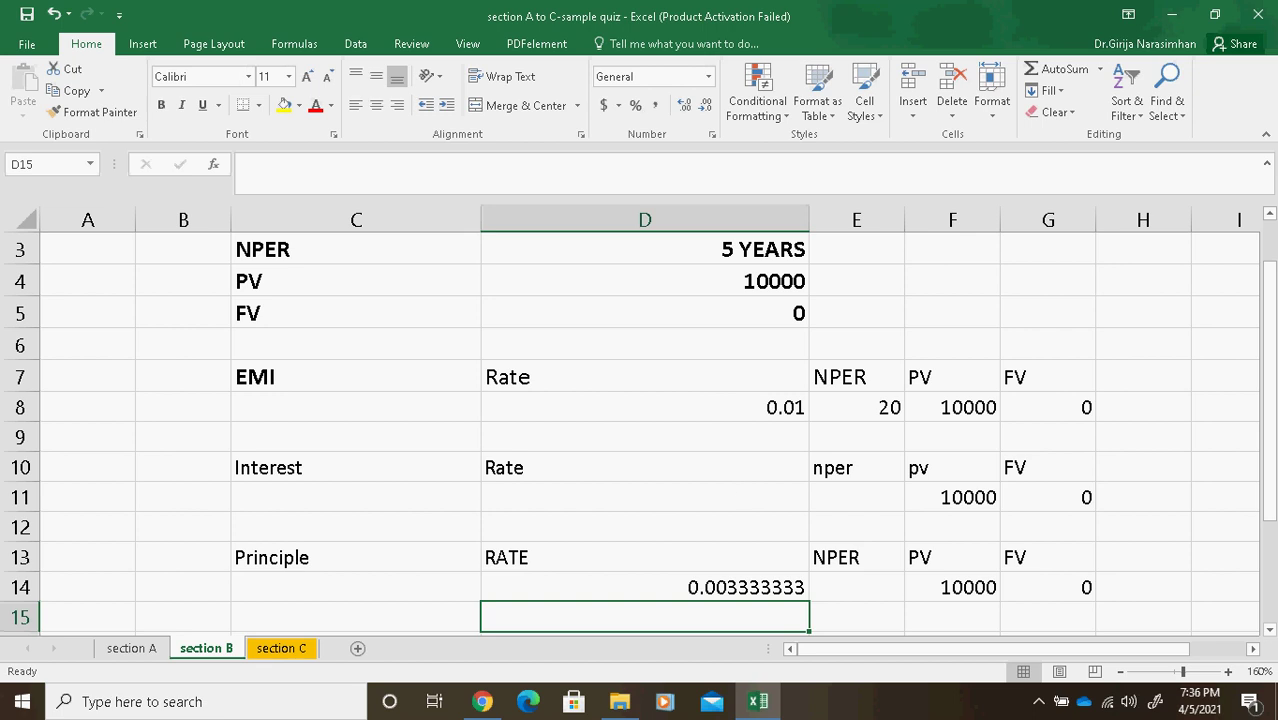
# Calculate the monthly NPER for the Principle table in cell E14 with the formula =5*12
pyautogui.click(743, 590)
pyautogui.click(855, 593)
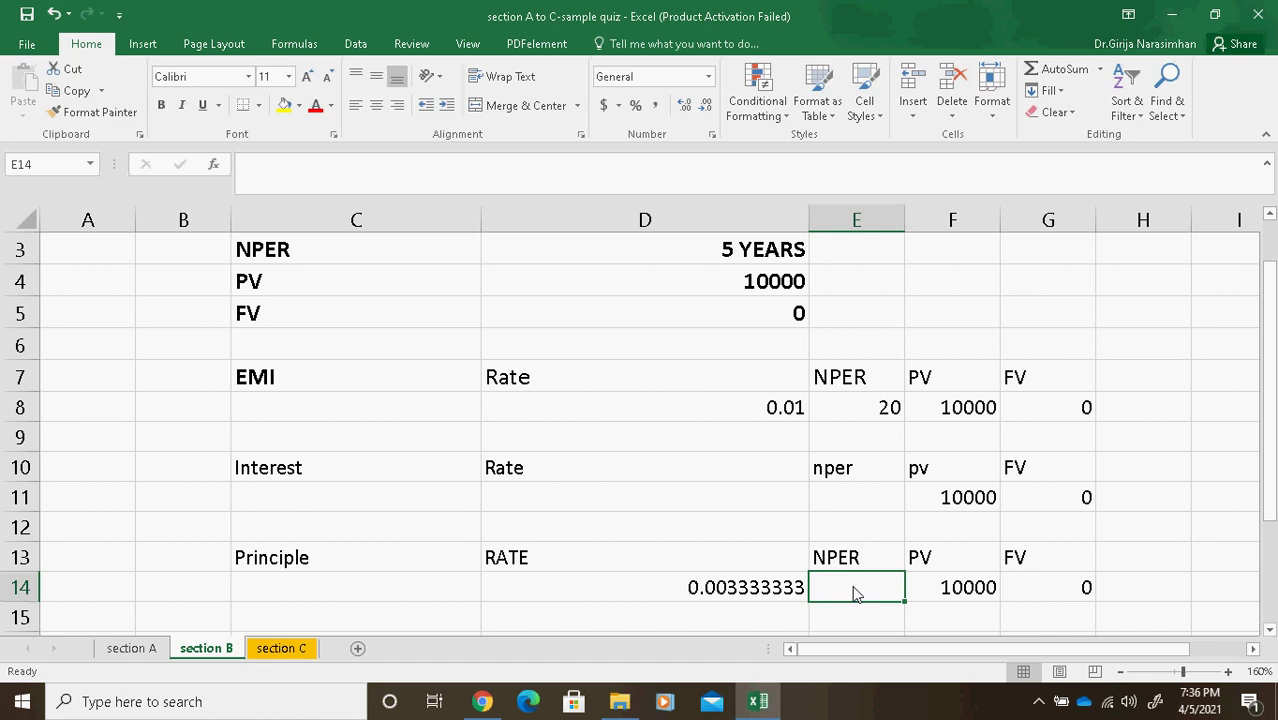
pyautogui.write('=')
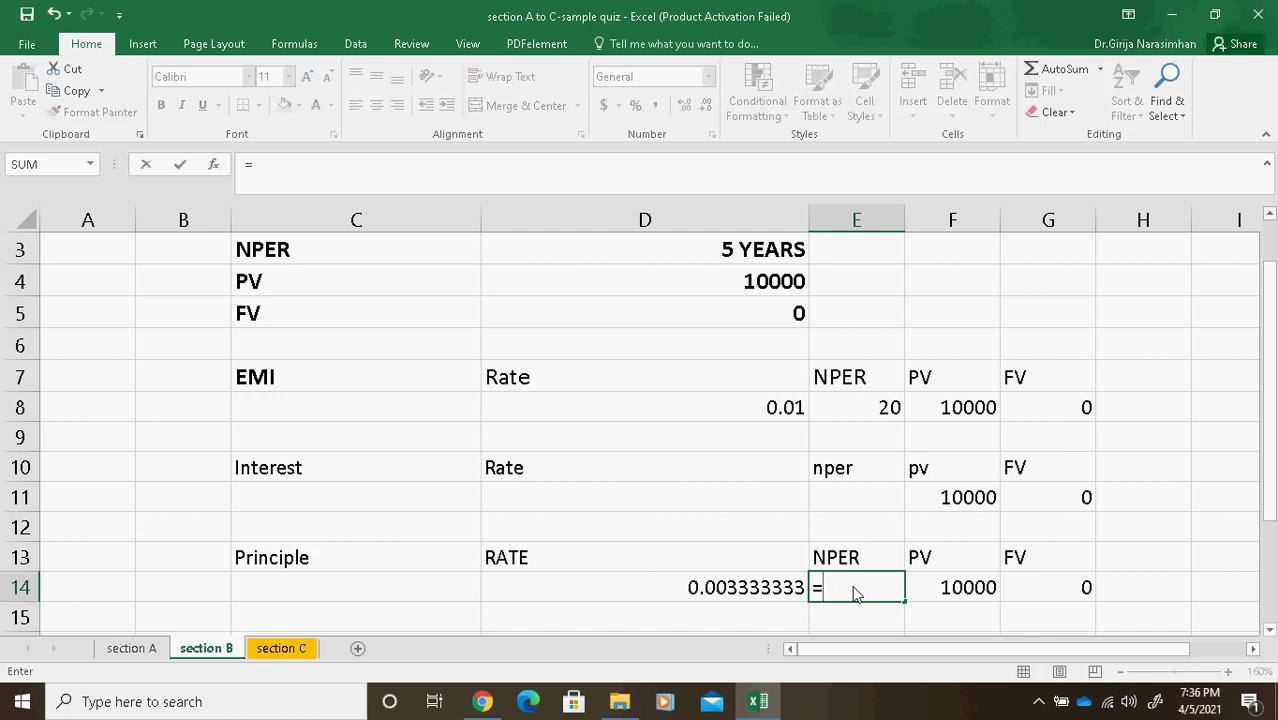
pyautogui.write('5*12')
pyautogui.press('Return')
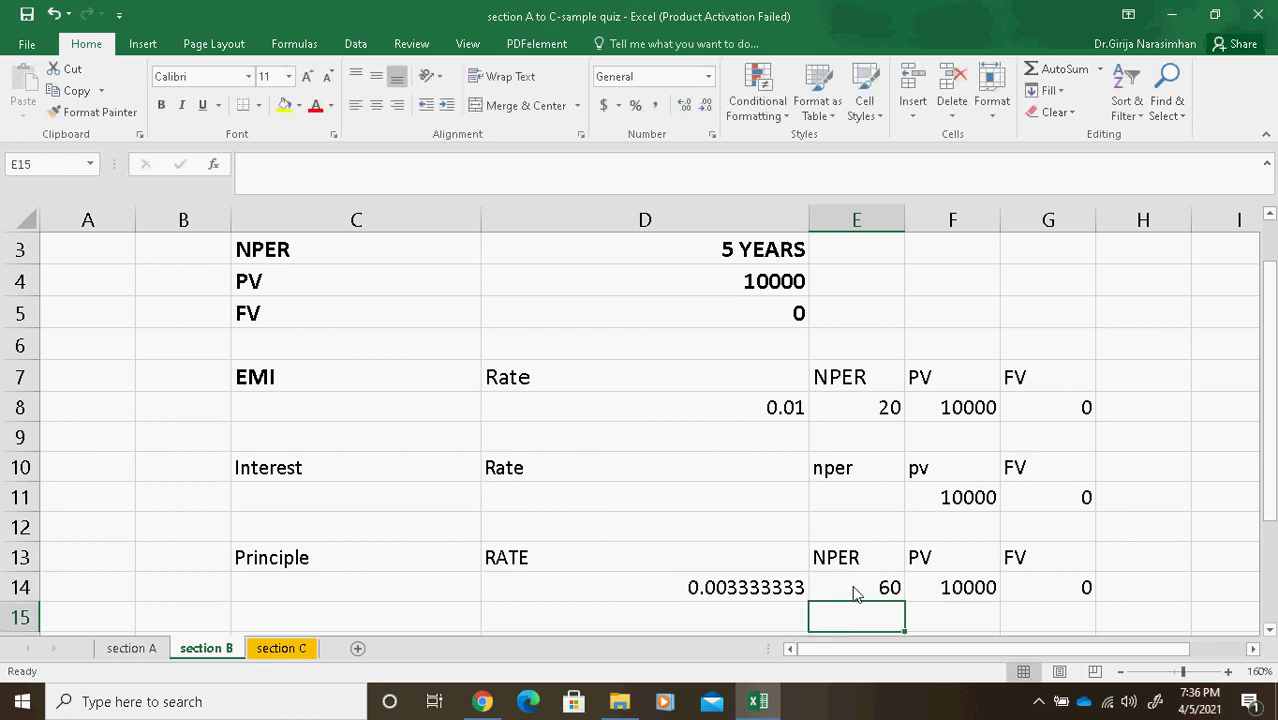
pyautogui.click(857, 594)
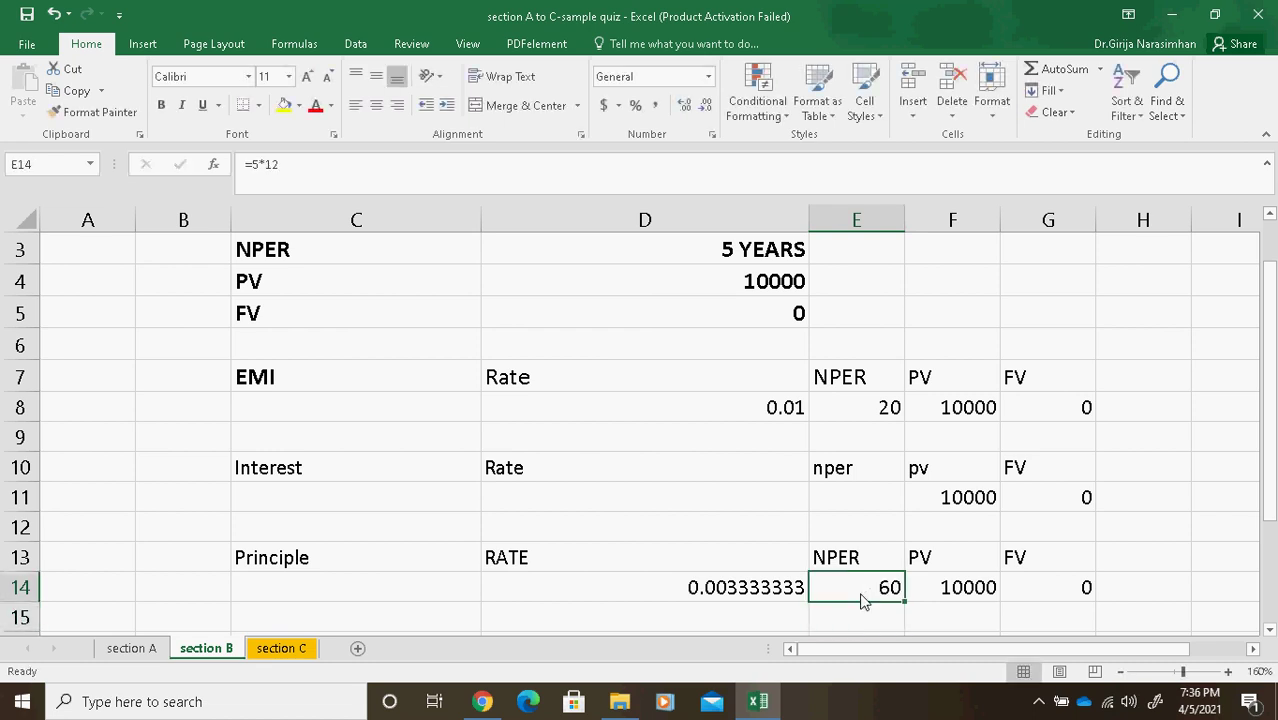
# Examine the loan term in D3 against the monthly rate and NPER formulas in the Principle table
pyautogui.click(763, 260)
pyautogui.click(866, 598)
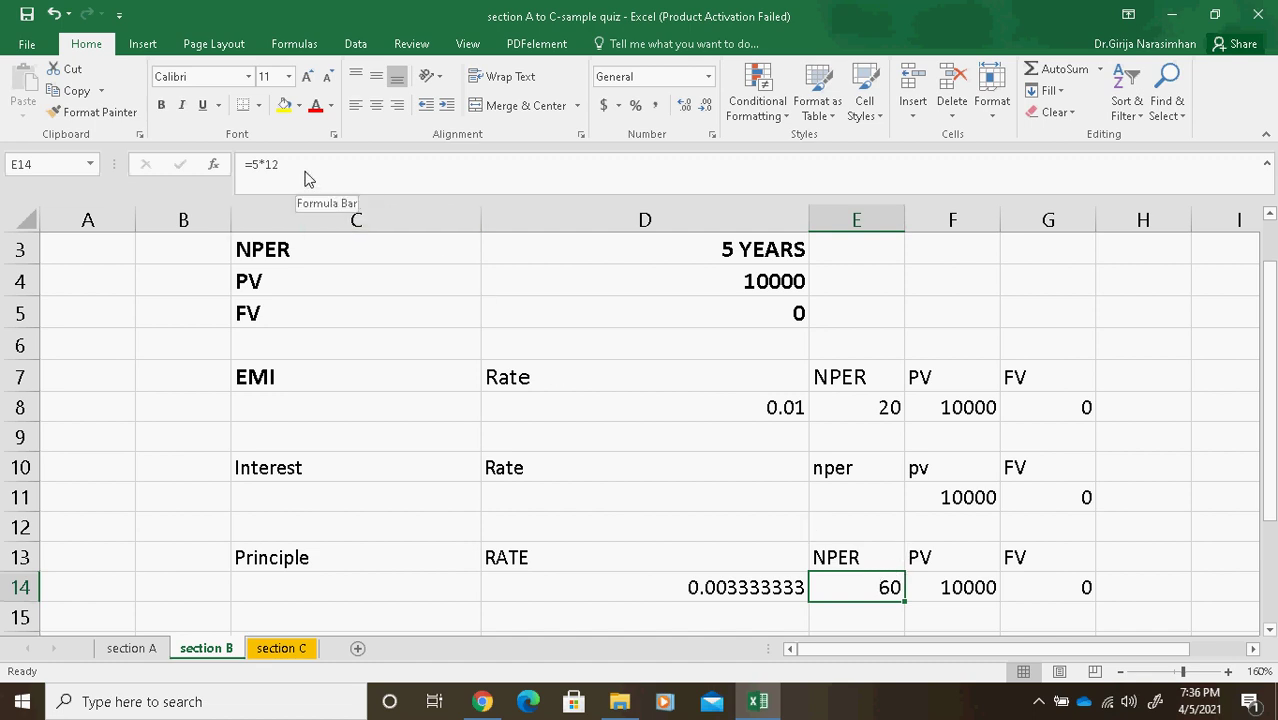
pyautogui.click(714, 258)
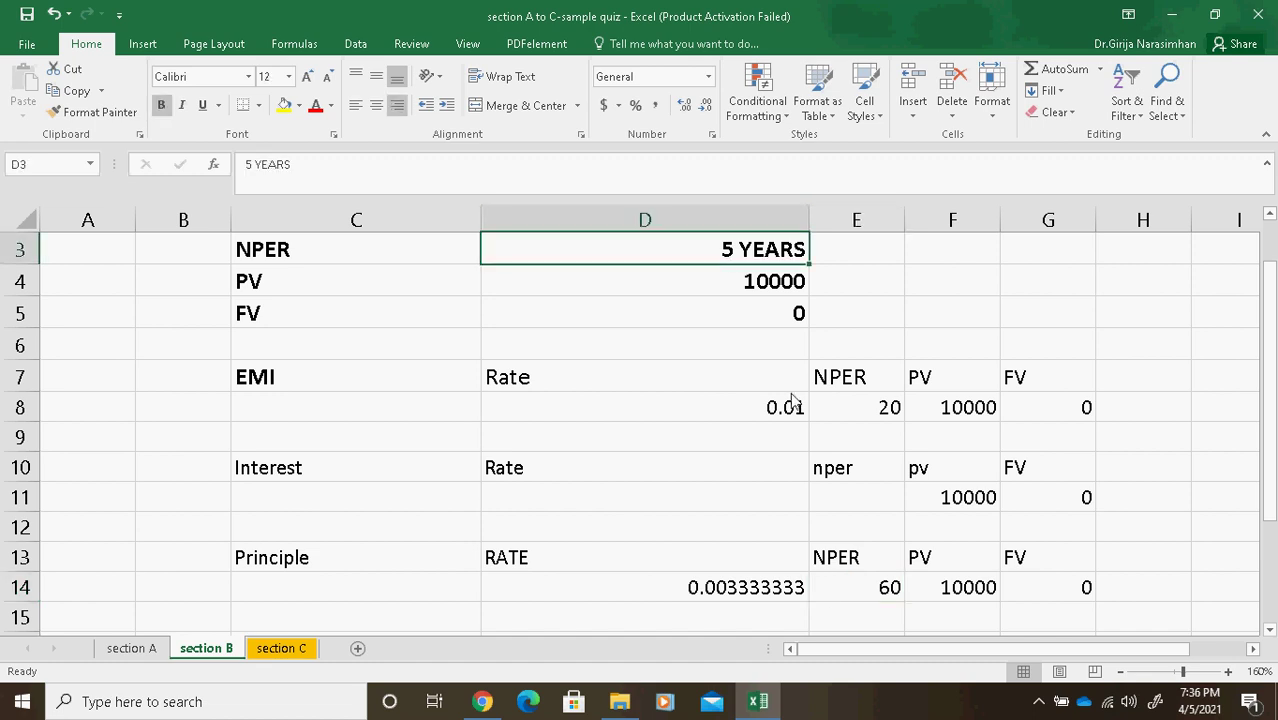
pyautogui.click(893, 600)
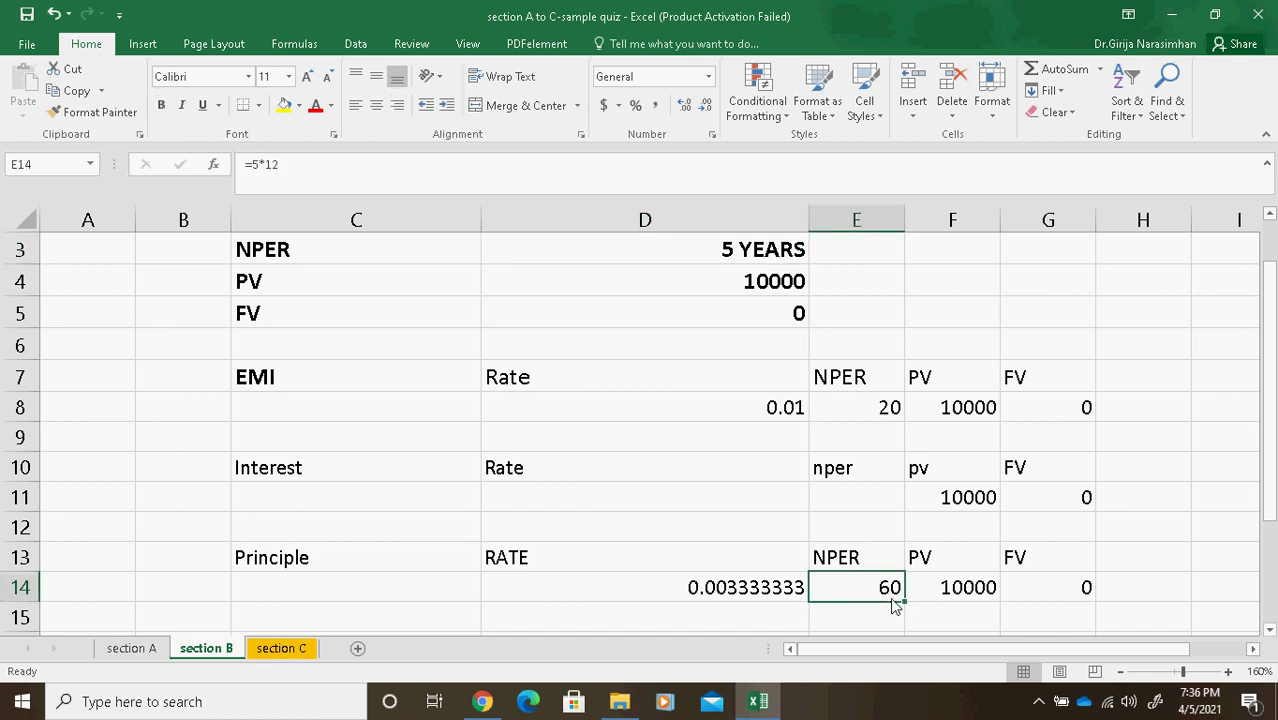
pyautogui.click(738, 600)
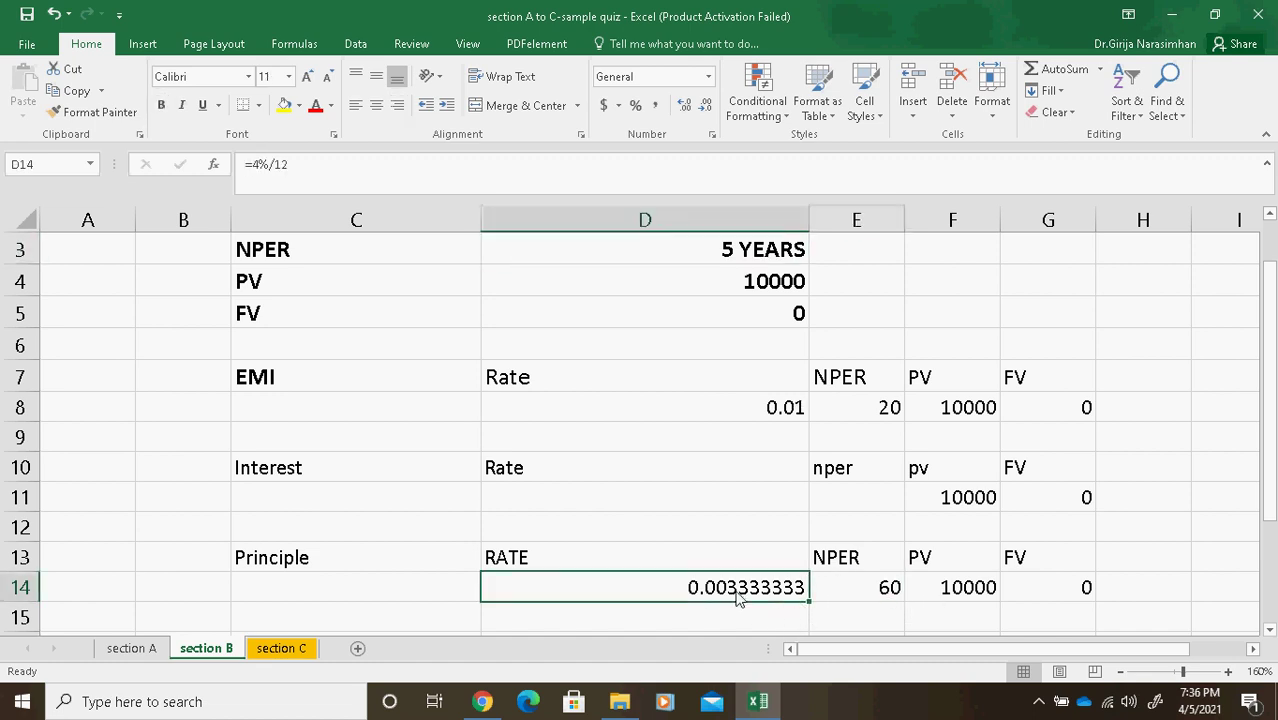
pyautogui.click(870, 598)
pyautogui.click(738, 600)
pyautogui.click(857, 597)
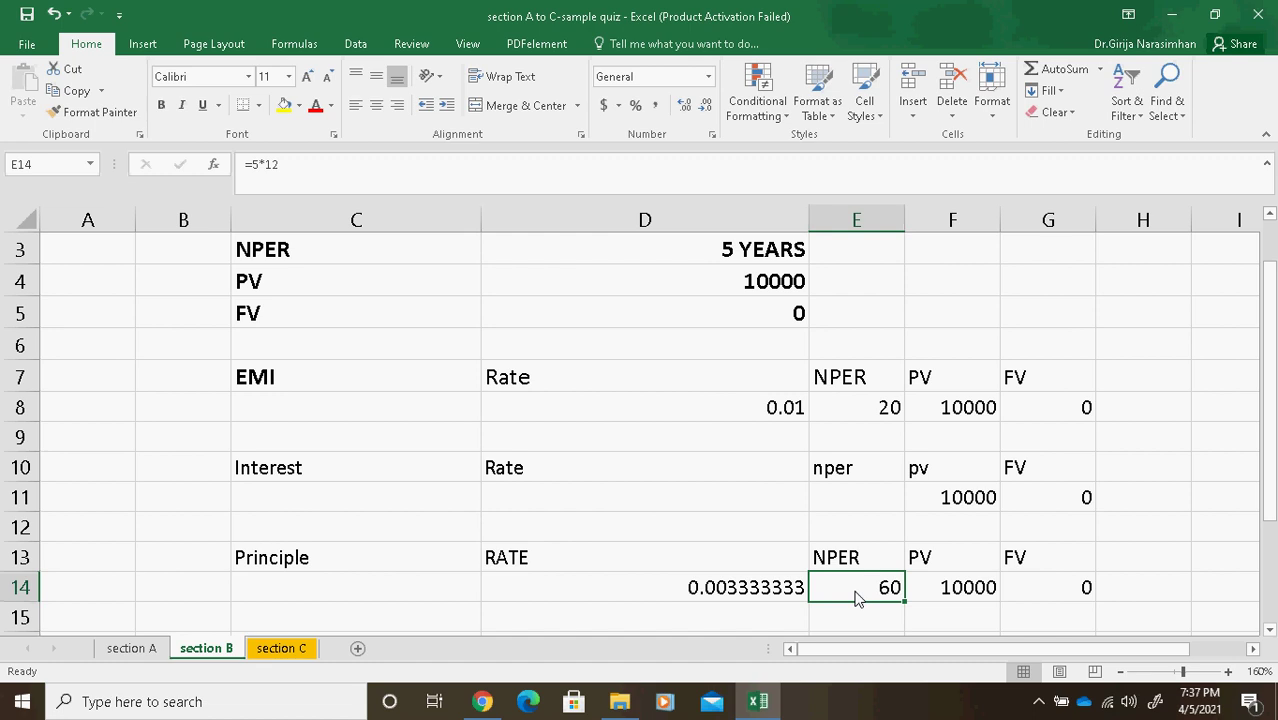
# Begin a PPMT formula in cell C14 under the Principle label
pyautogui.click(750, 587)
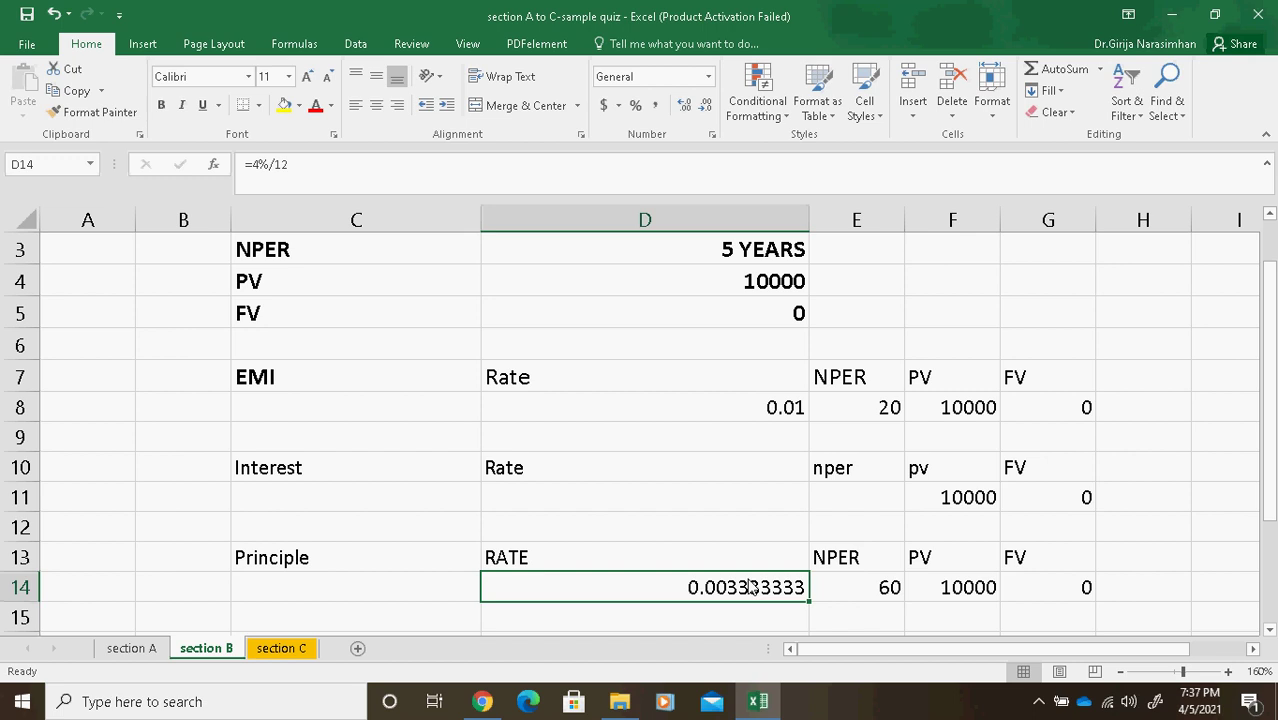
pyautogui.click(404, 600)
pyautogui.write('=')
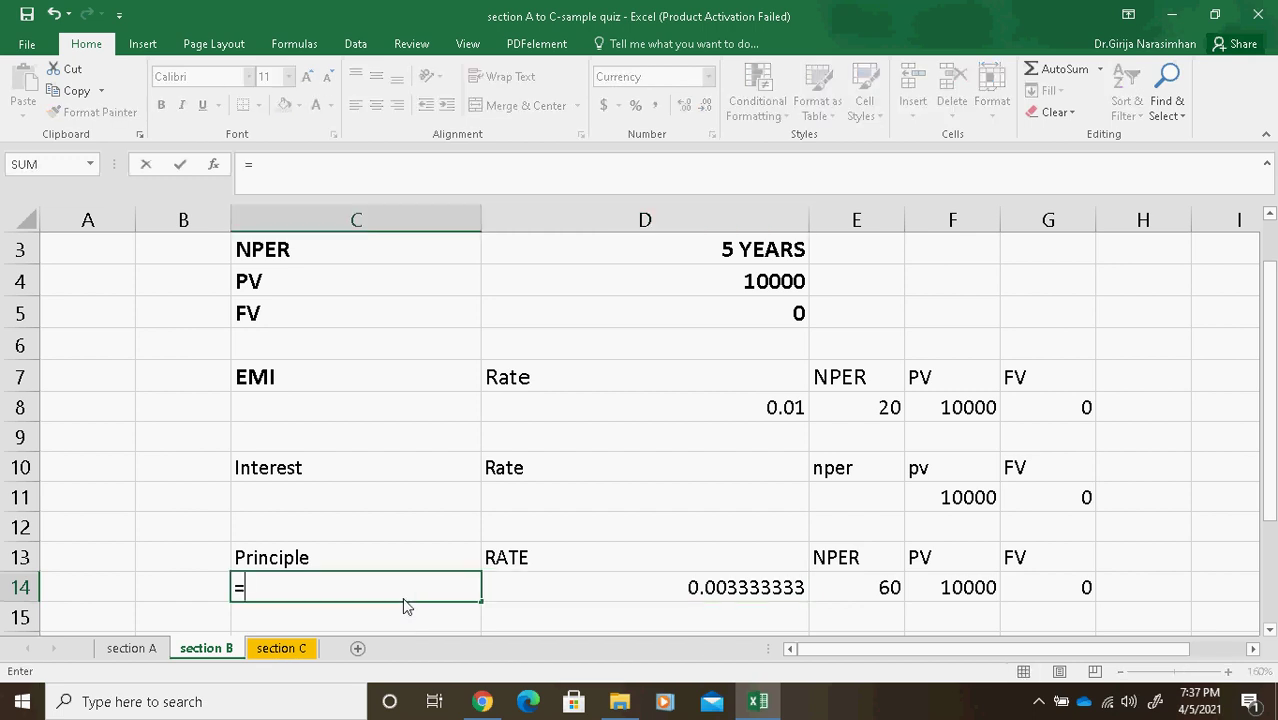
pyautogui.write('ppmt(')
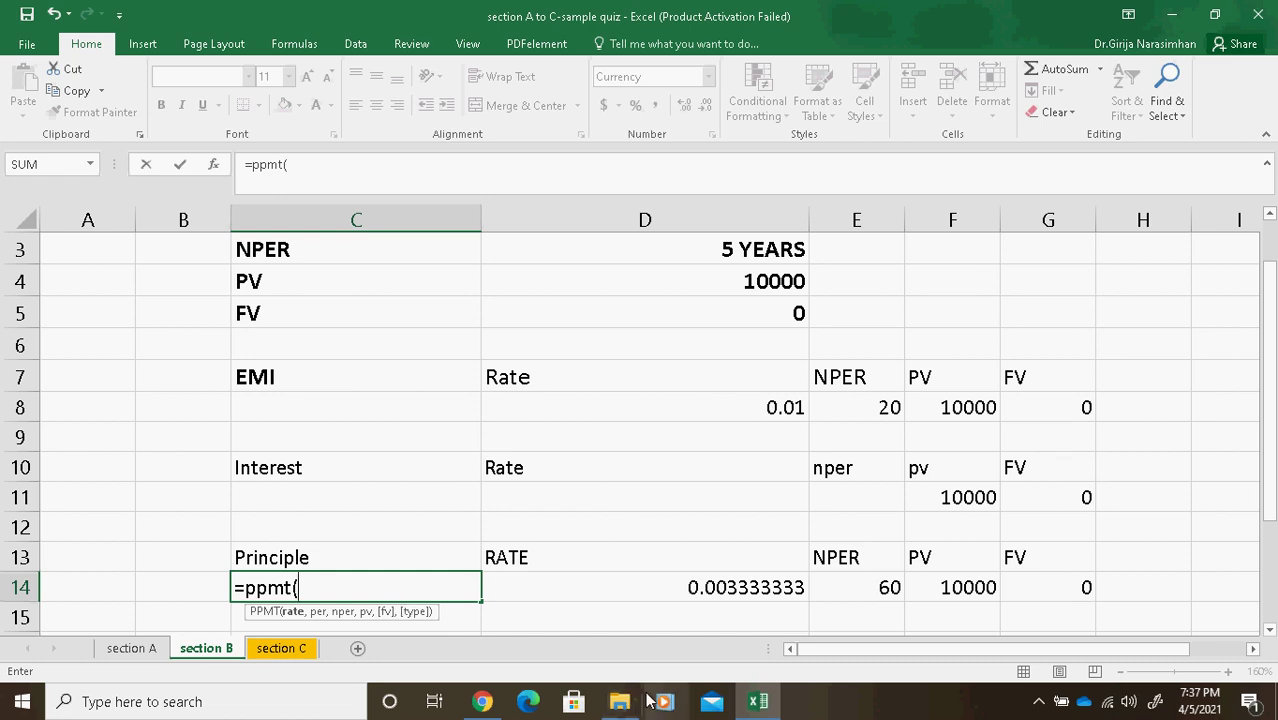
# Open the Windows Magnifier and enlarge the screen to 200%
pyautogui.click(257, 706)
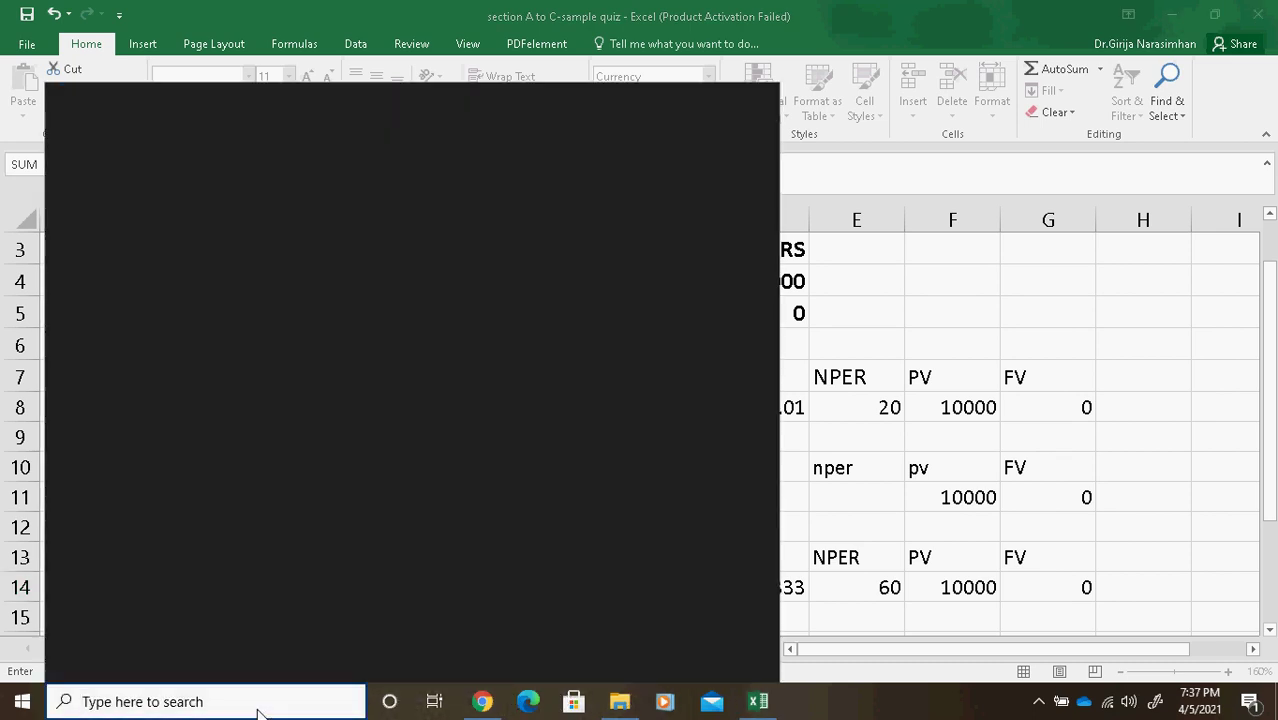
pyautogui.write('magnifier')
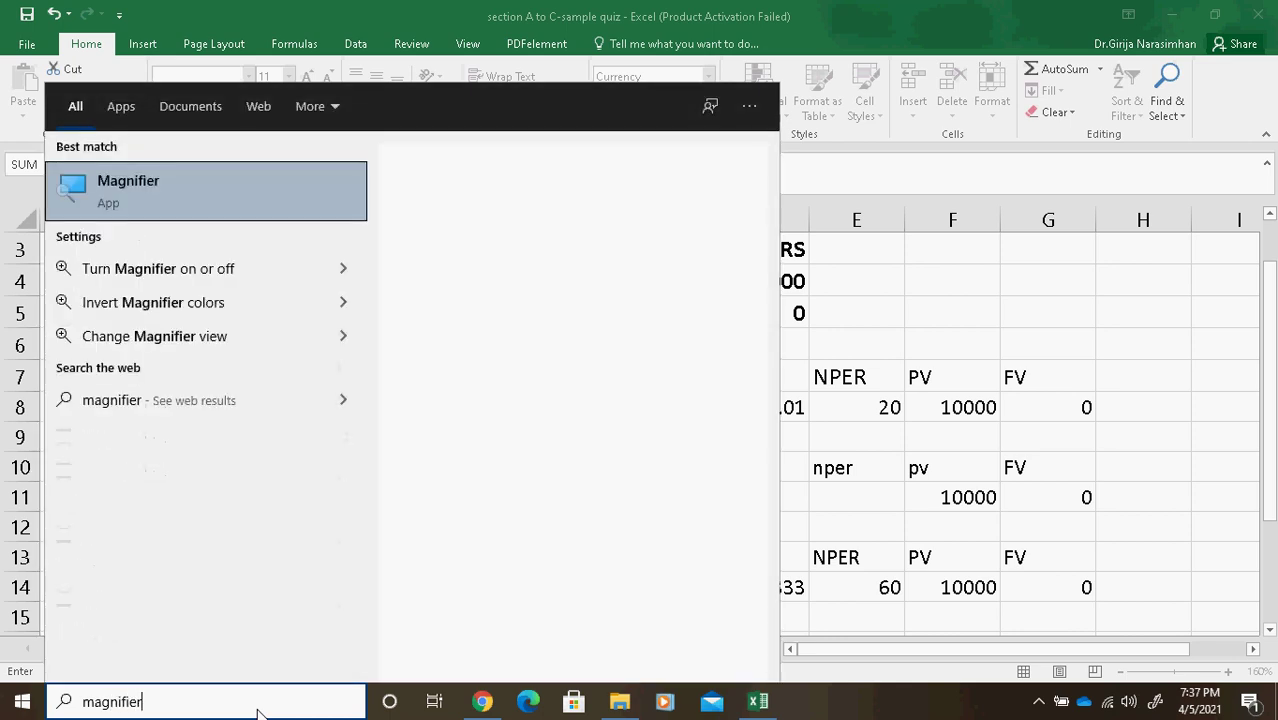
pyautogui.click(128, 186)
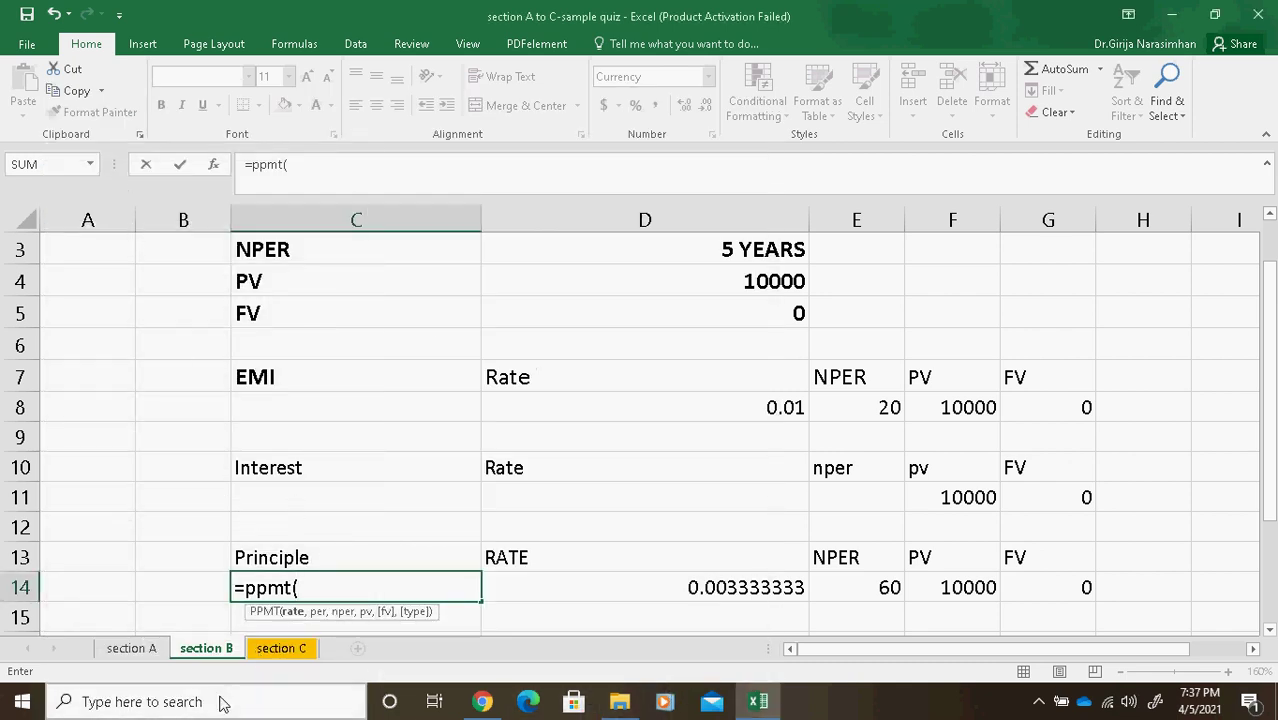
pyautogui.click(266, 686)
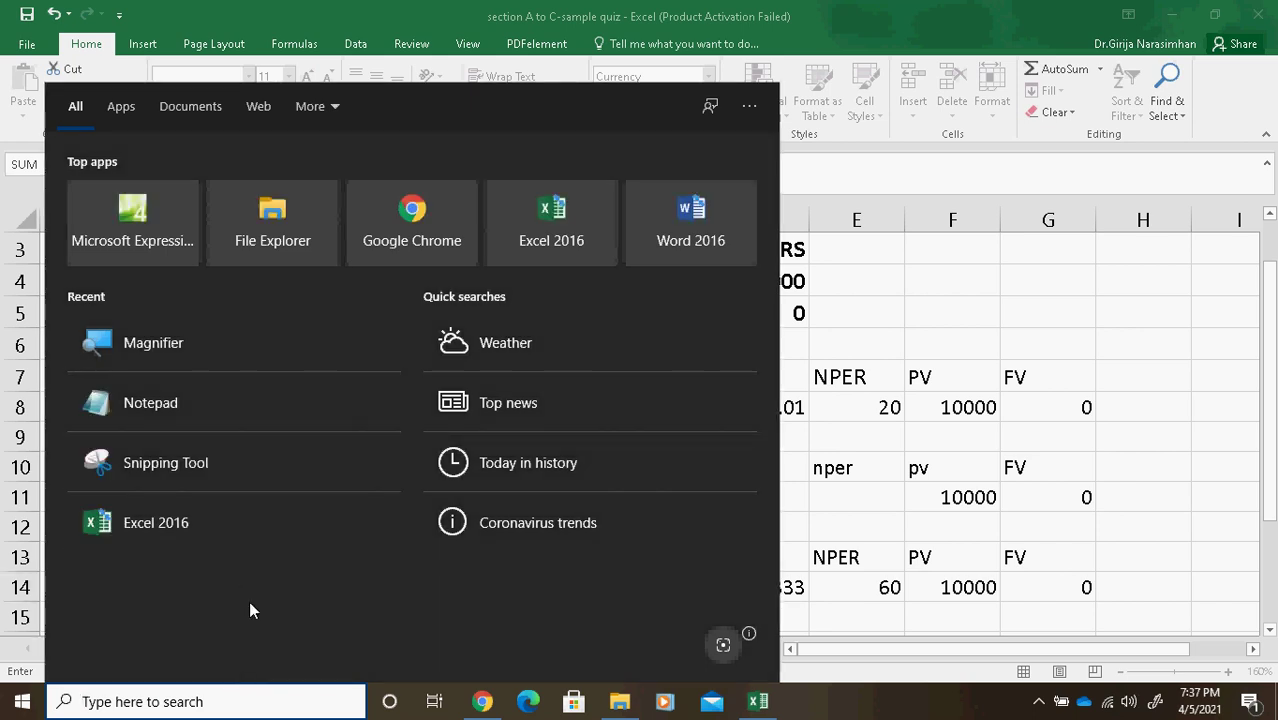
pyautogui.press('super+plus')
pyautogui.click(901, 716)
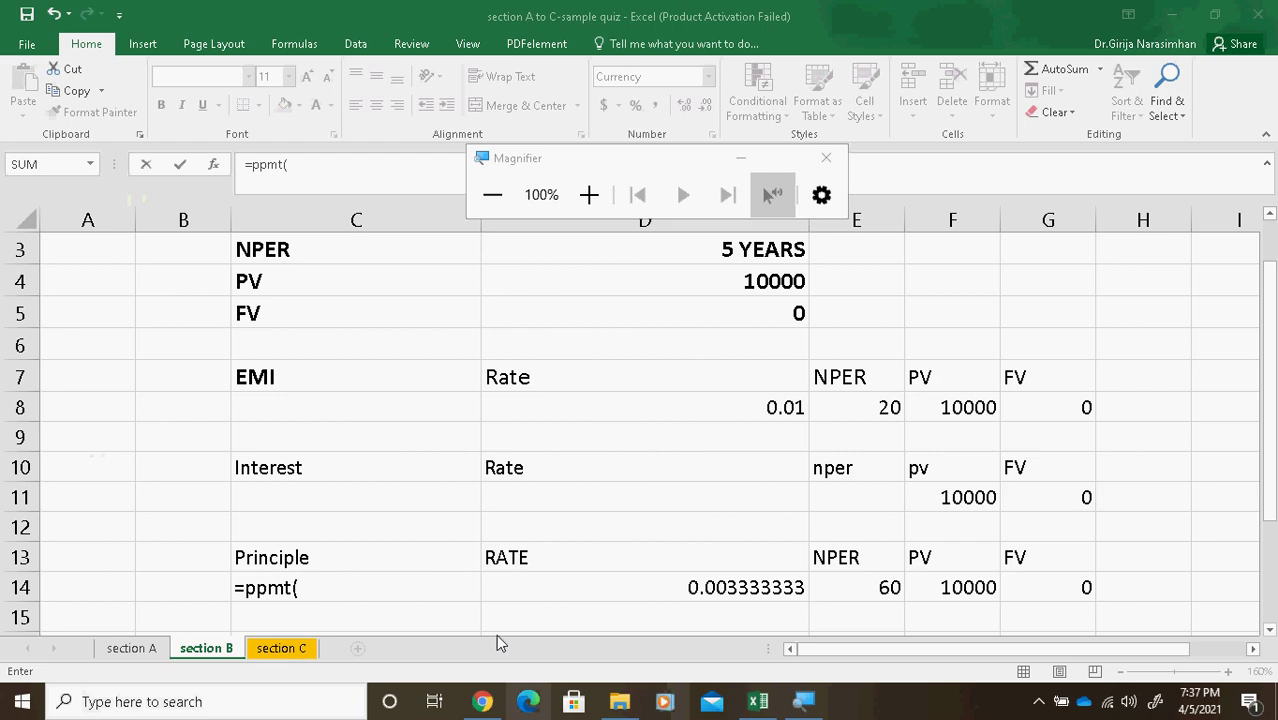
pyautogui.click(505, 197)
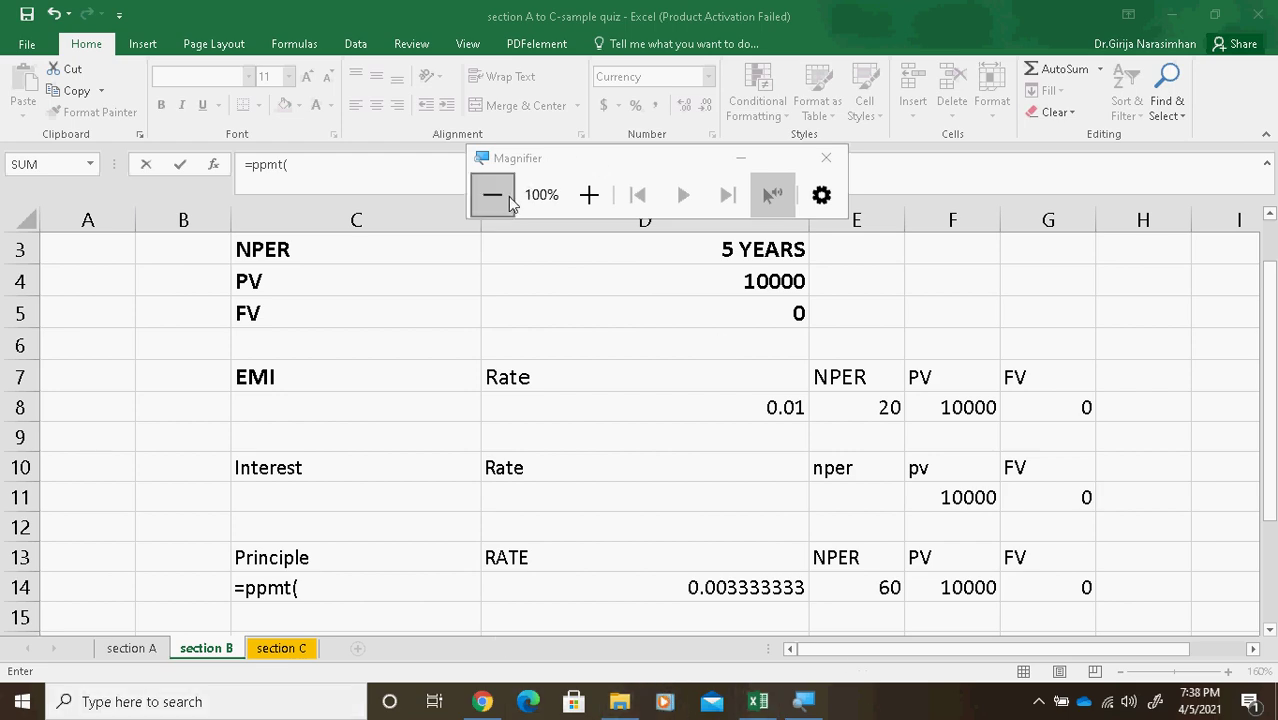
pyautogui.click(589, 195)
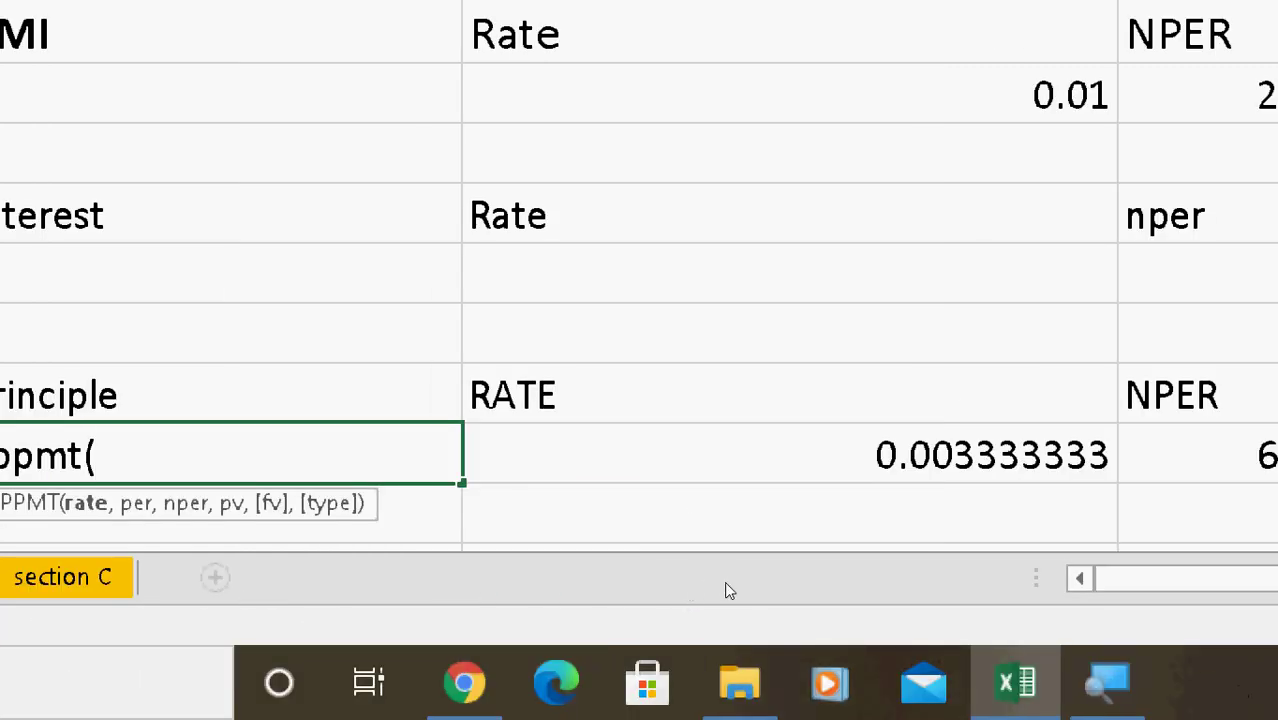
# Use cell D14 as the rate argument of the PPMT formula in C14
pyautogui.press('Right')
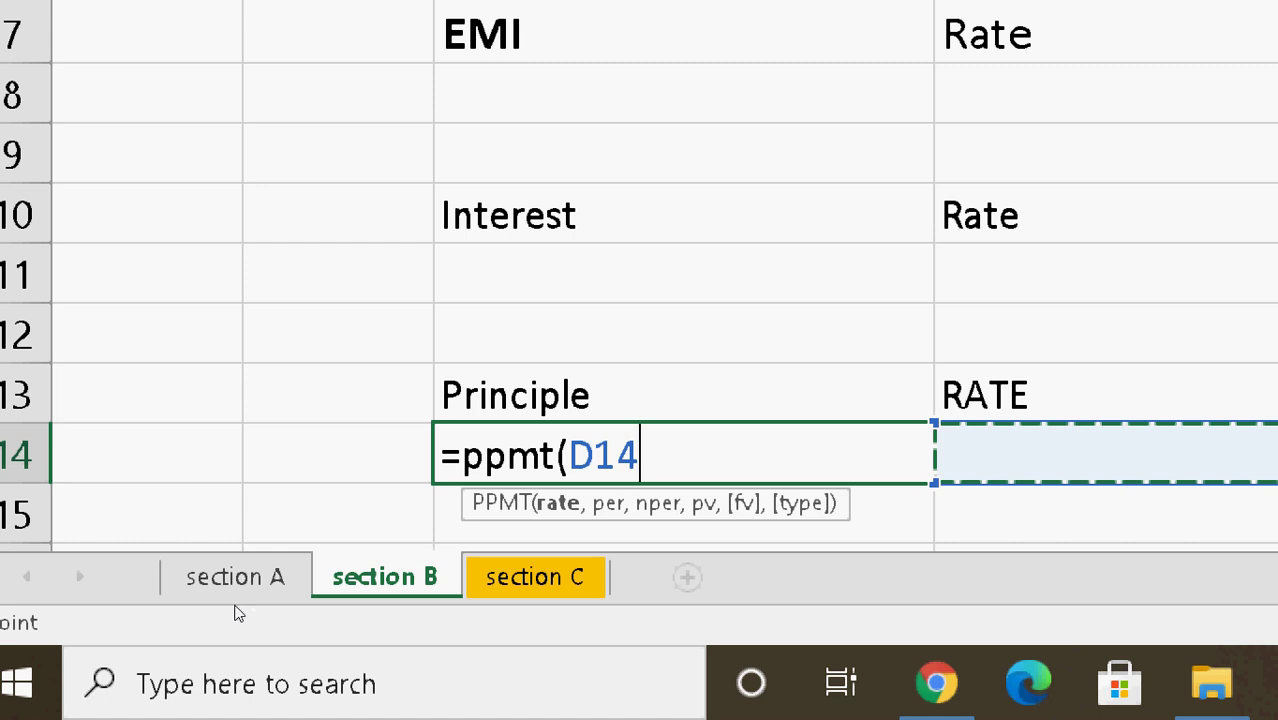
pyautogui.write(',')
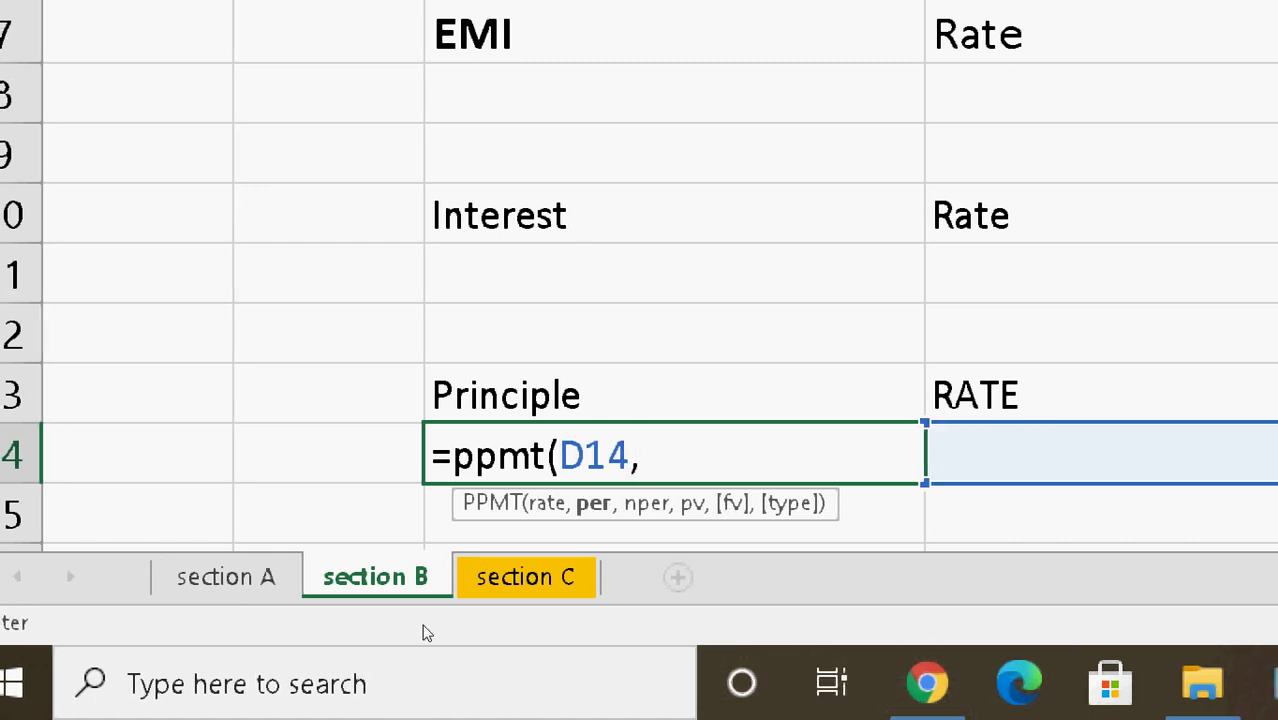
pyautogui.write('5')
pyautogui.press('BackSpace')
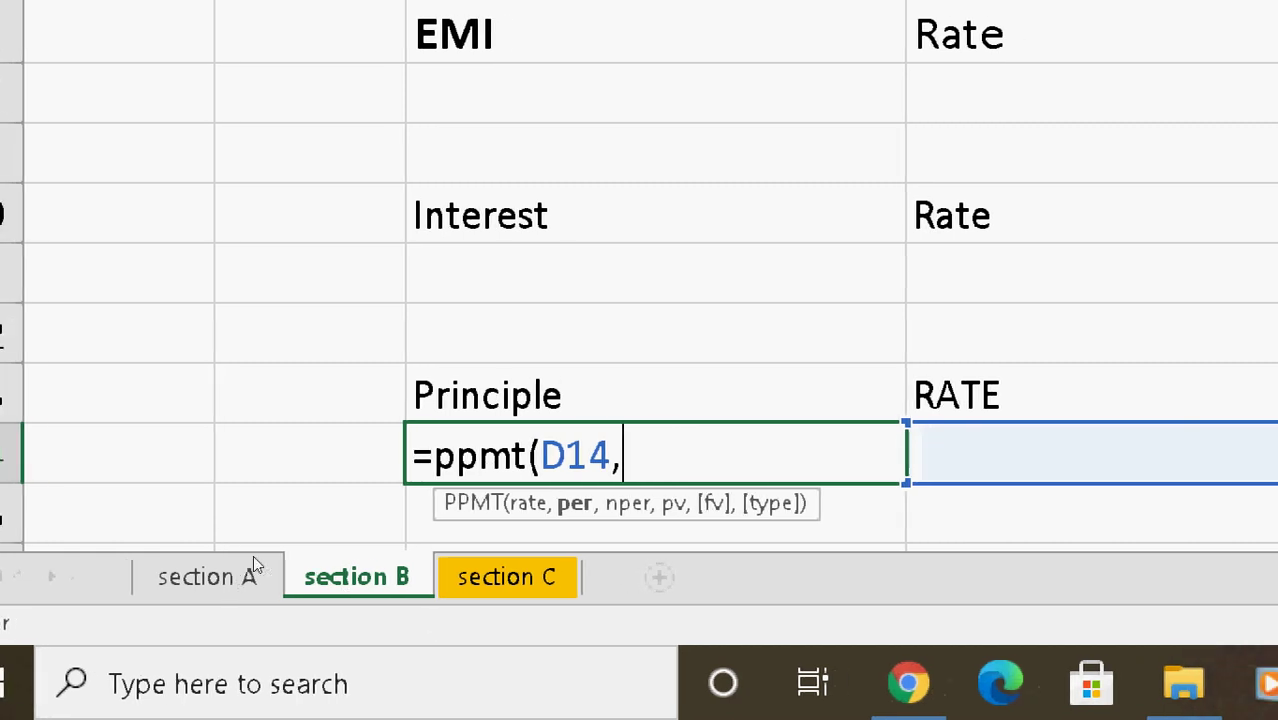
pyautogui.write('3')
pyautogui.press('BackSpace')
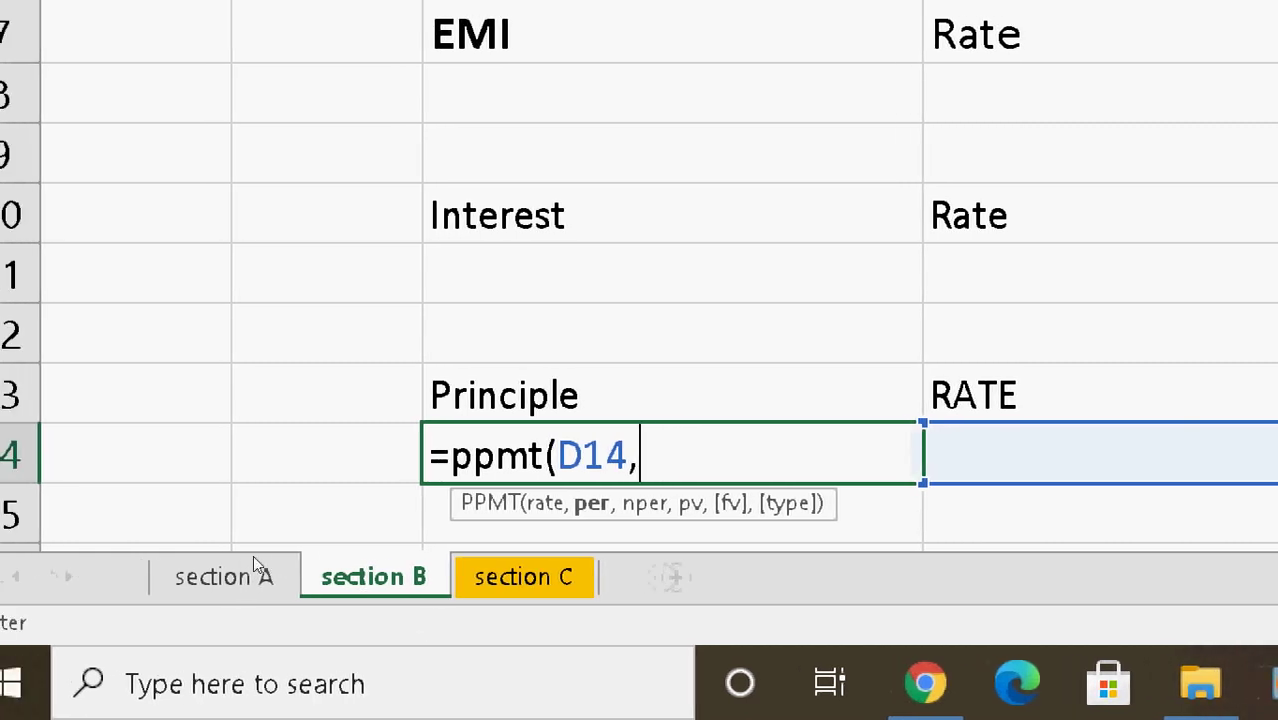
pyautogui.write('2')
pyautogui.press('BackSpace')
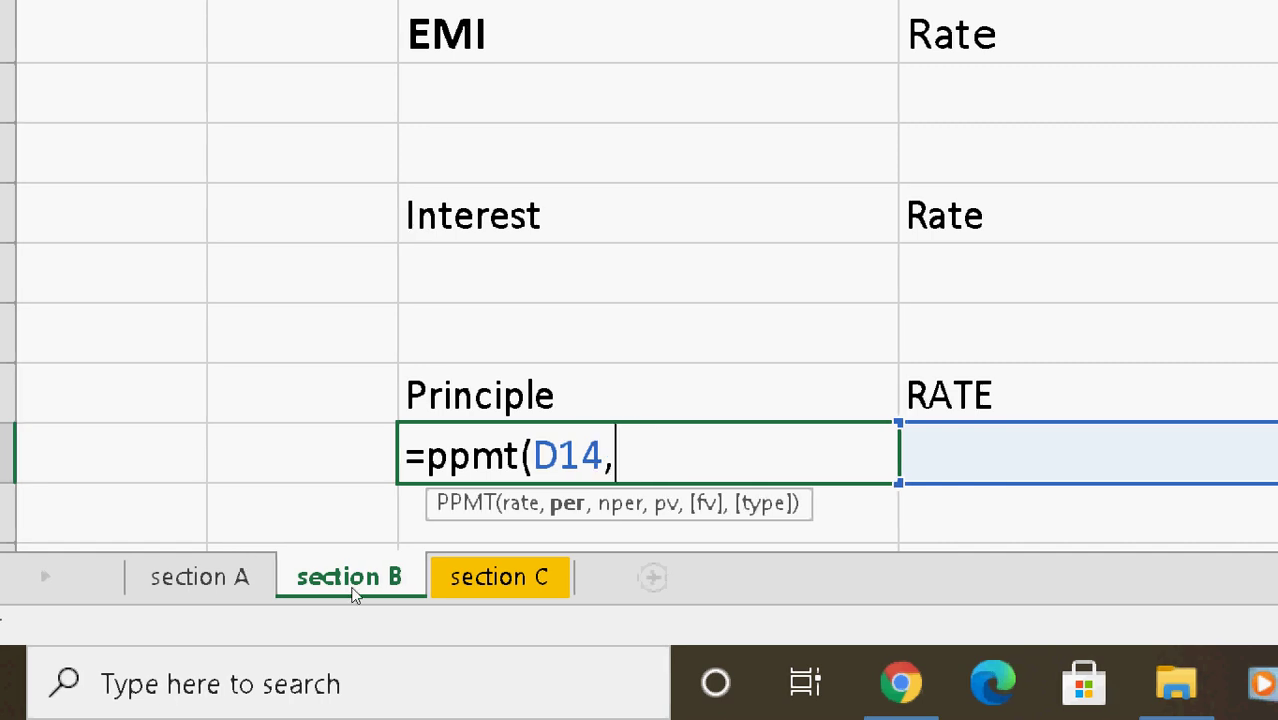
# Add period 5 and cell E14 as the nper argument to the PPMT formula in C14
pyautogui.write('5,')
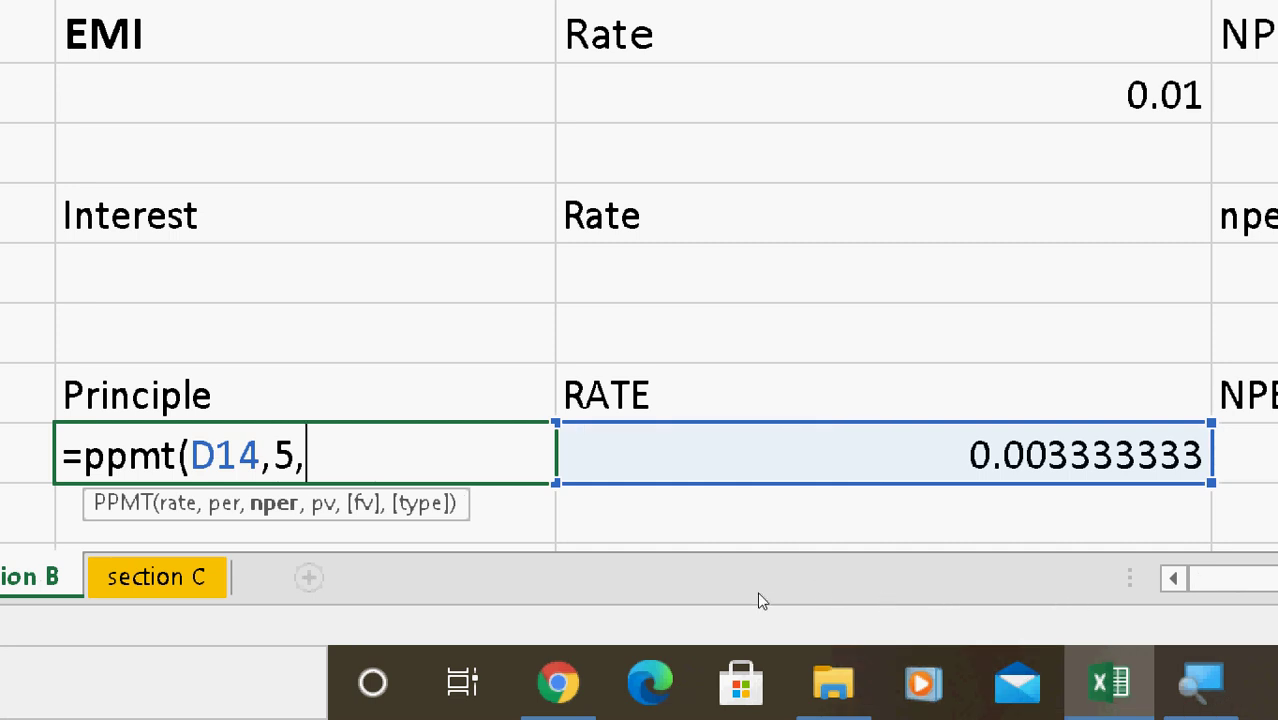
pyautogui.press('Right')
pyautogui.press('Right')
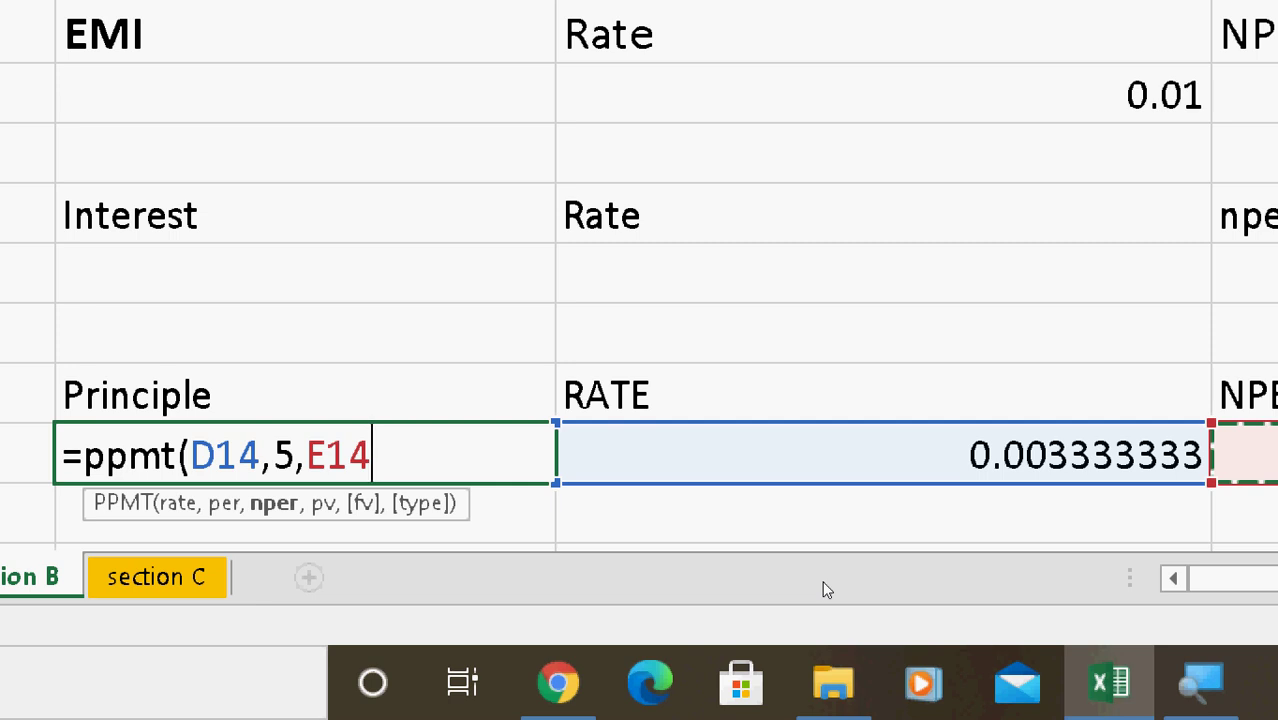
pyautogui.write(',')
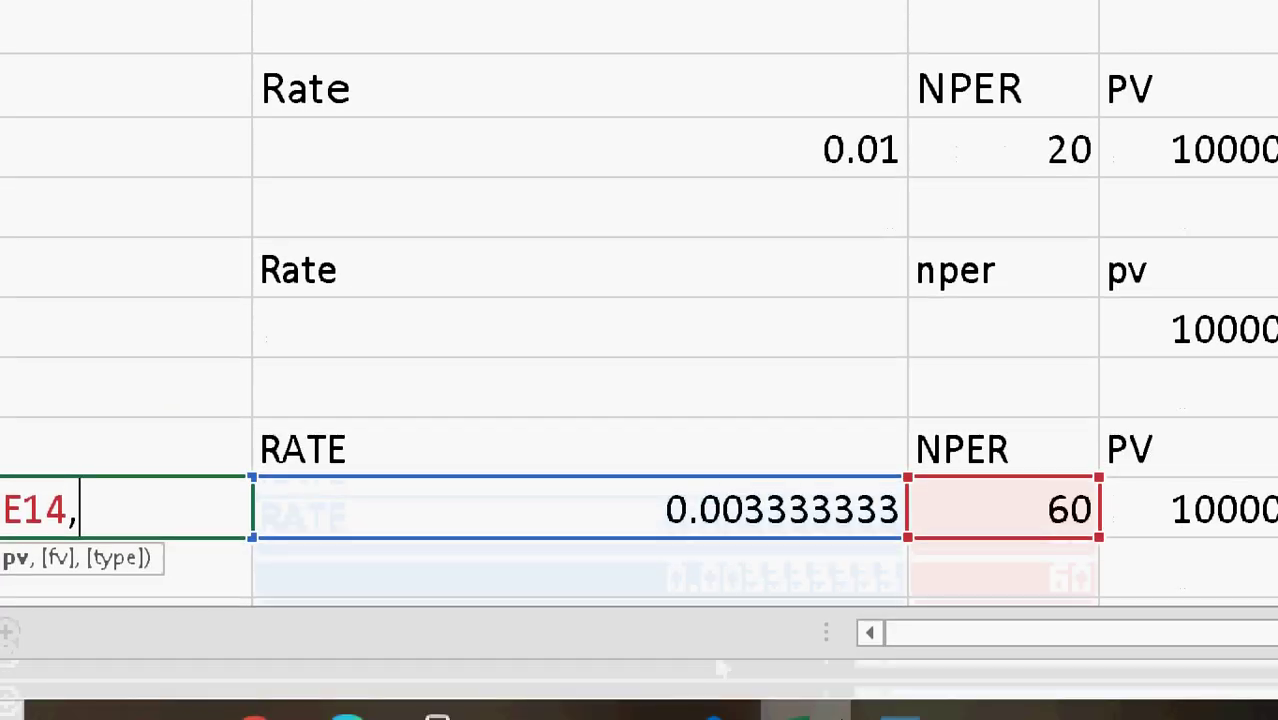
pyautogui.press('super+minus')
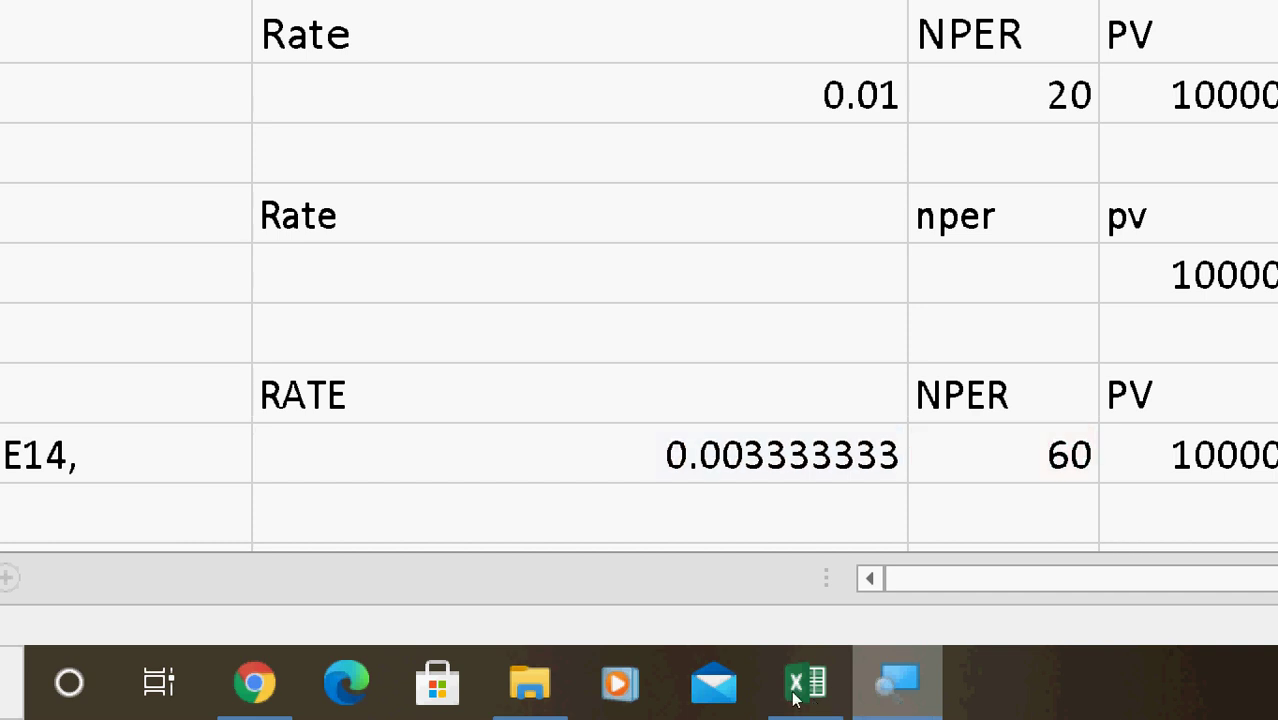
pyautogui.click(794, 694)
pyautogui.click(799, 693)
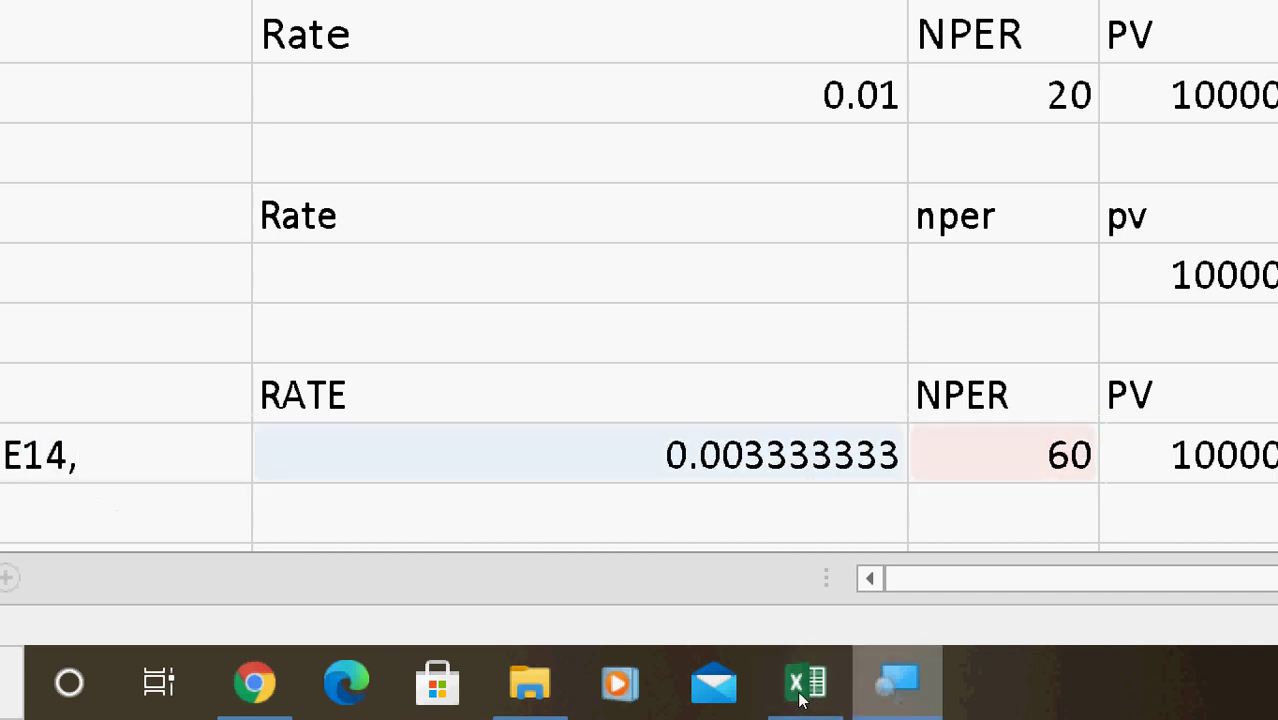
pyautogui.rightClick(801, 698)
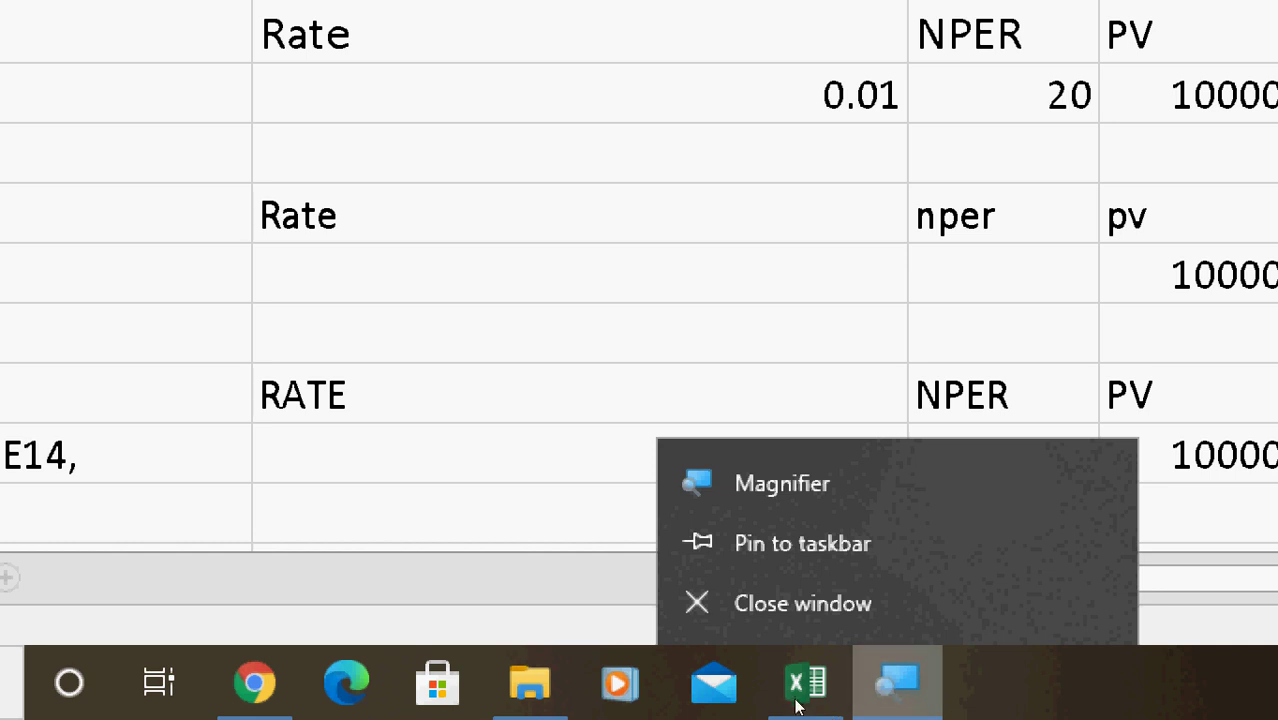
pyautogui.click(516, 394)
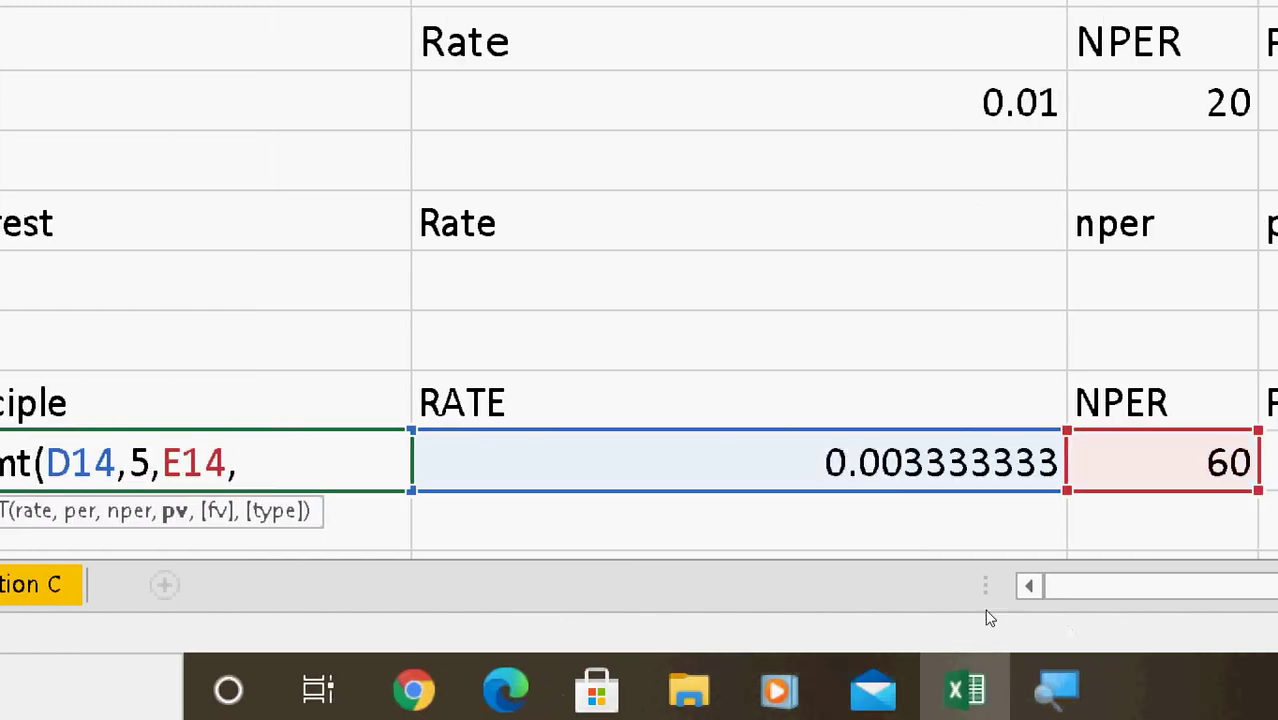
pyautogui.write('E14')
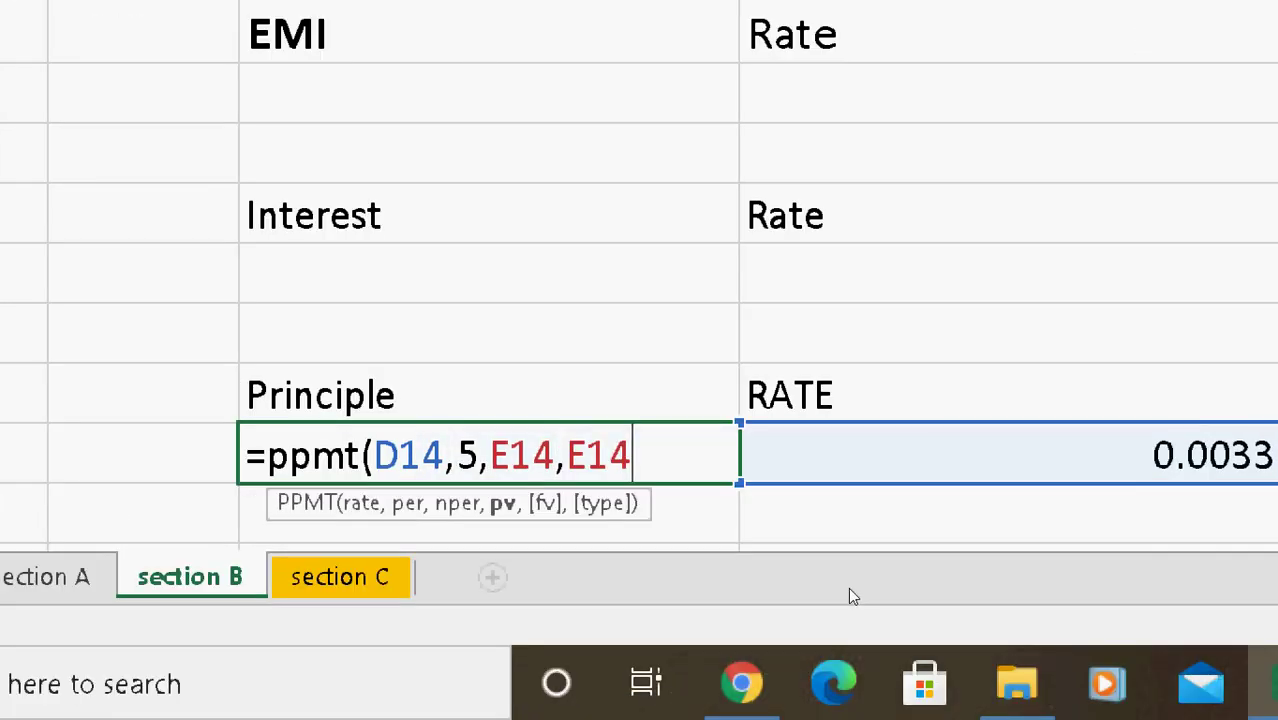
pyautogui.press('Right')
pyautogui.press('Right')
pyautogui.press('Right')
pyautogui.press('Right')
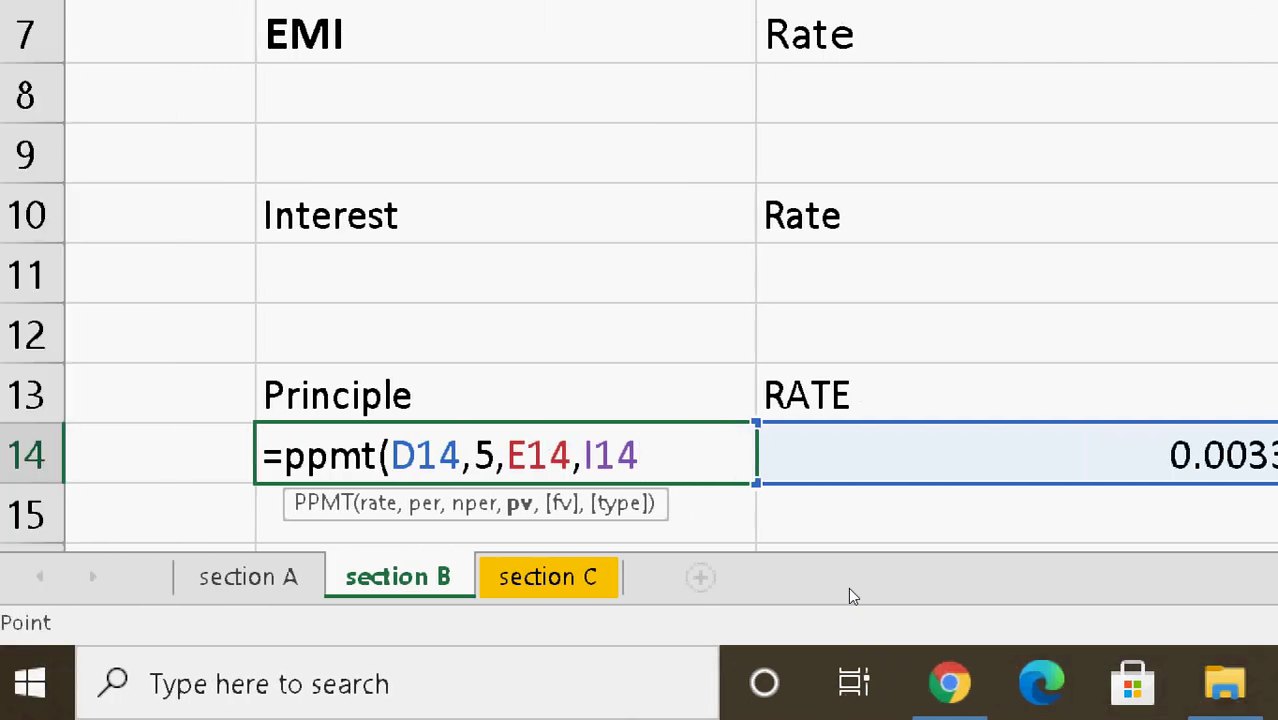
pyautogui.press('BackSpace')
pyautogui.press('BackSpace')
pyautogui.press('BackSpace')
# Complete the PPMT formula in C14 with F14 as the present value and G14 as the future value
pyautogui.write('f')
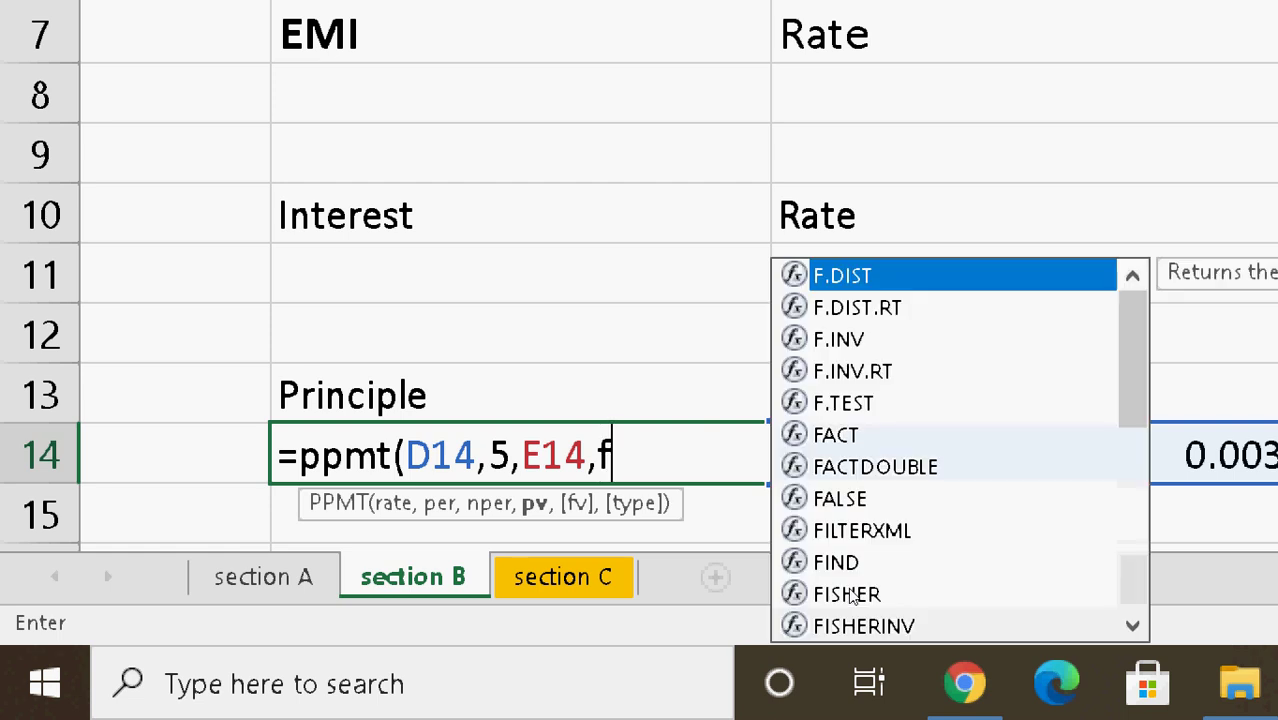
pyautogui.write('14,')
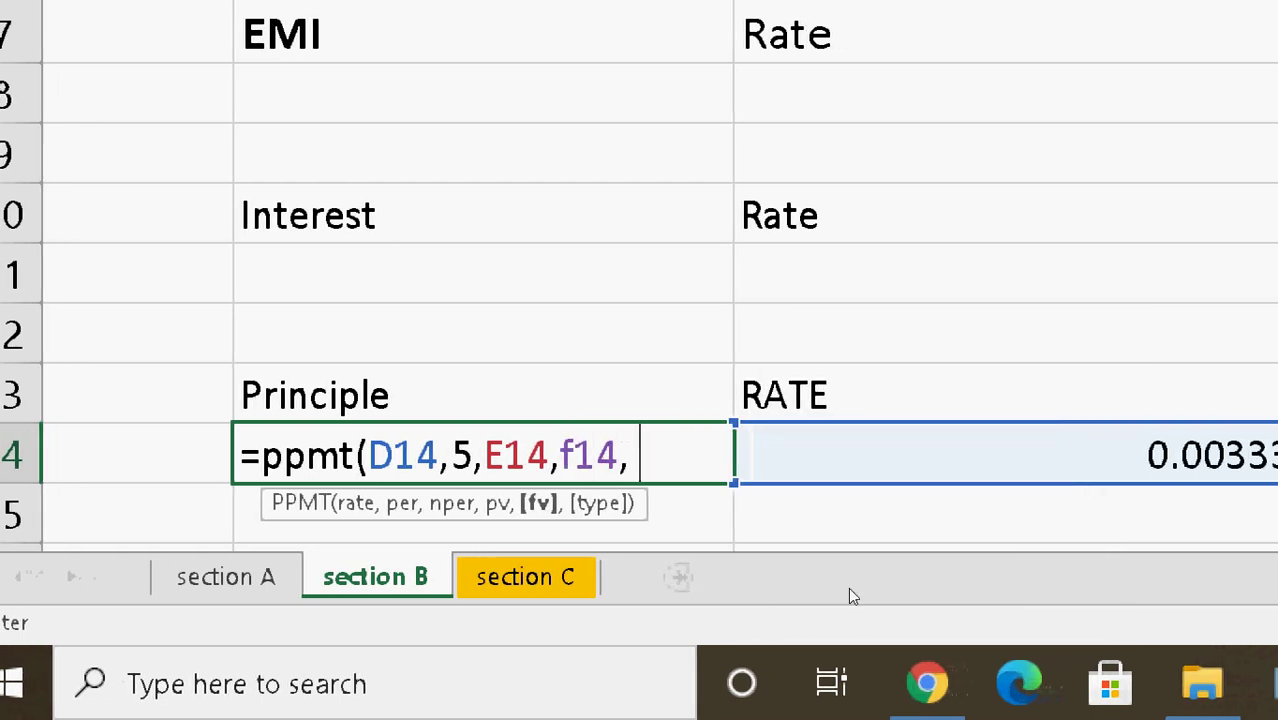
pyautogui.press('Right')
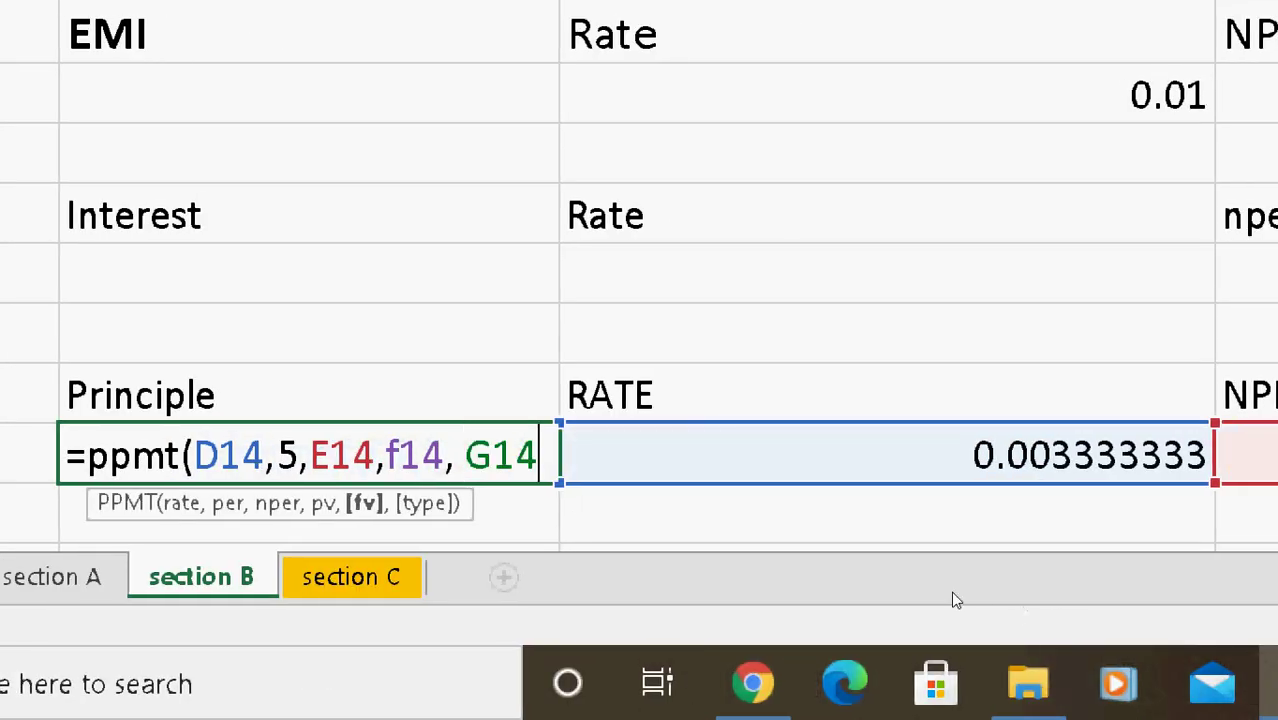
pyautogui.write(')')
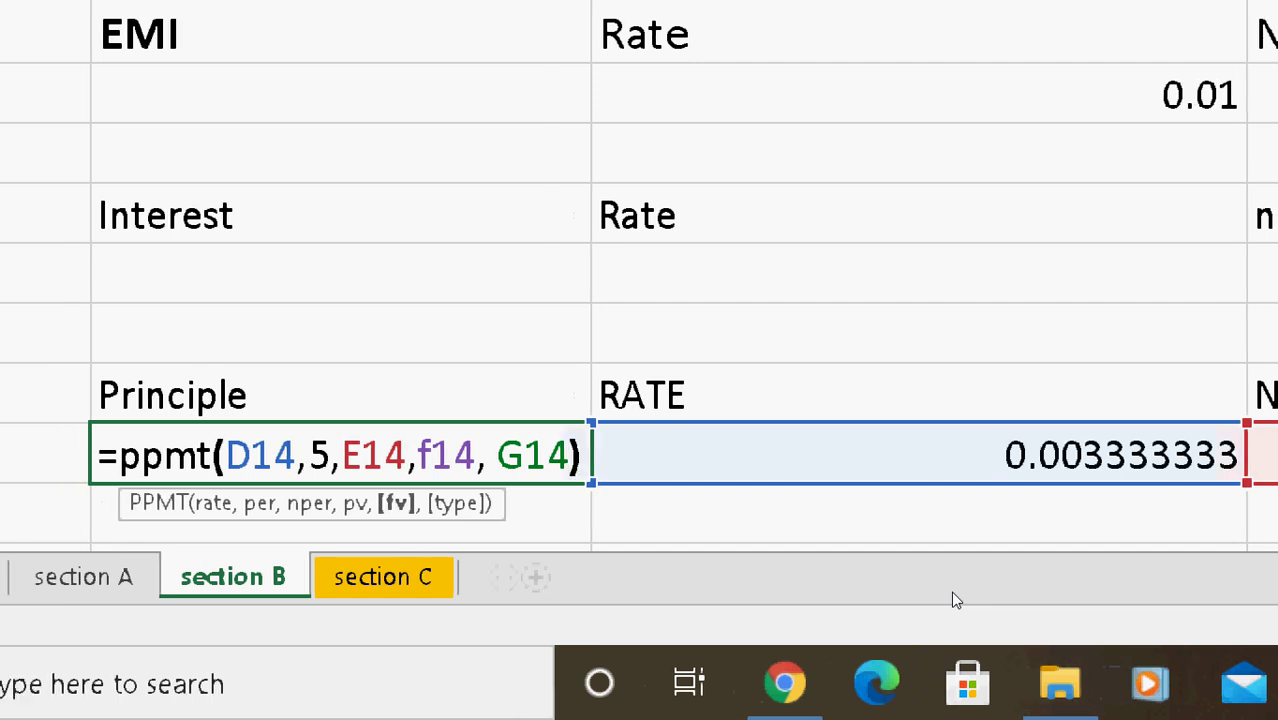
pyautogui.click(251, 590)
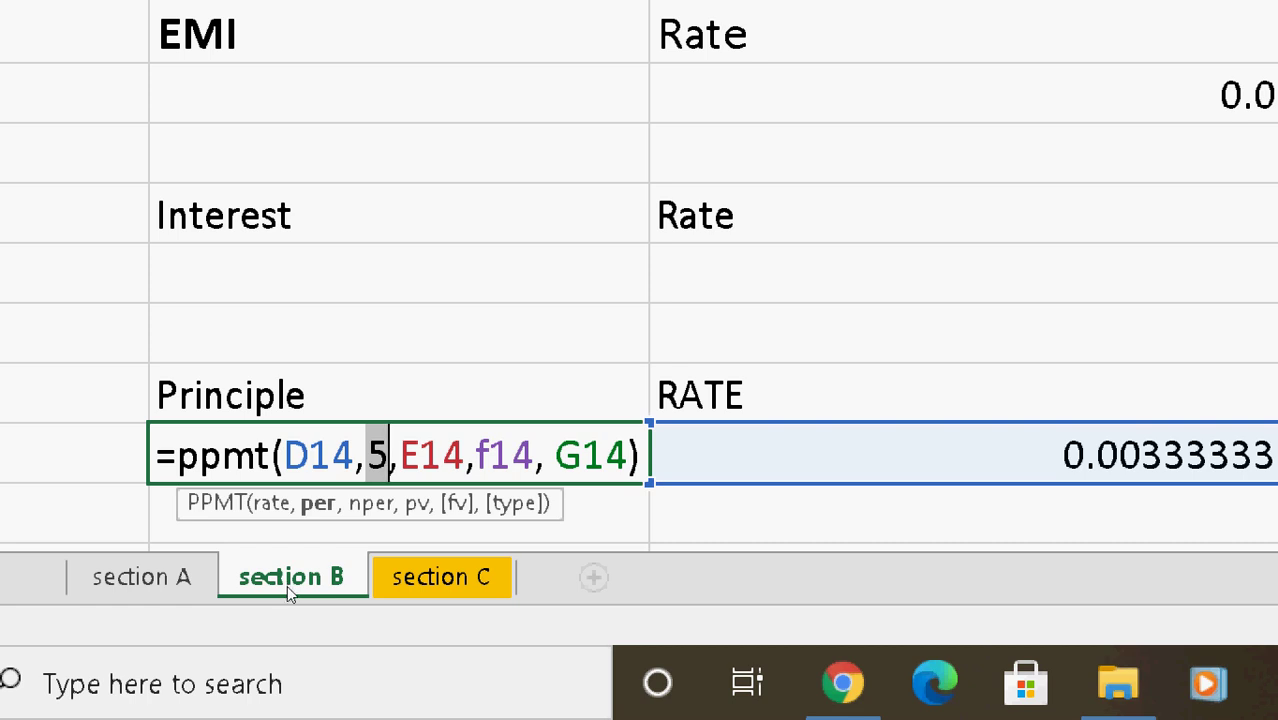
pyautogui.press('Return')
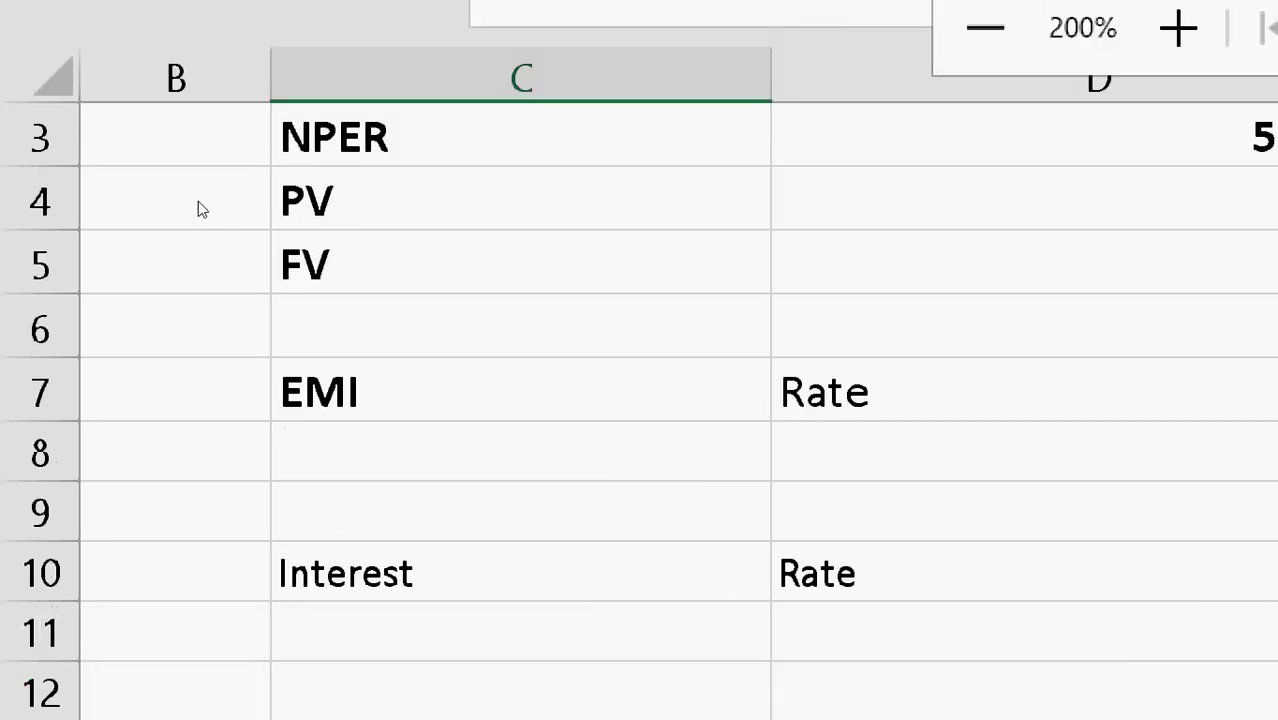
# Return the magnification to 100% and examine the rate, NPER and PV cells of the Principle table
pyautogui.click(494, 207)
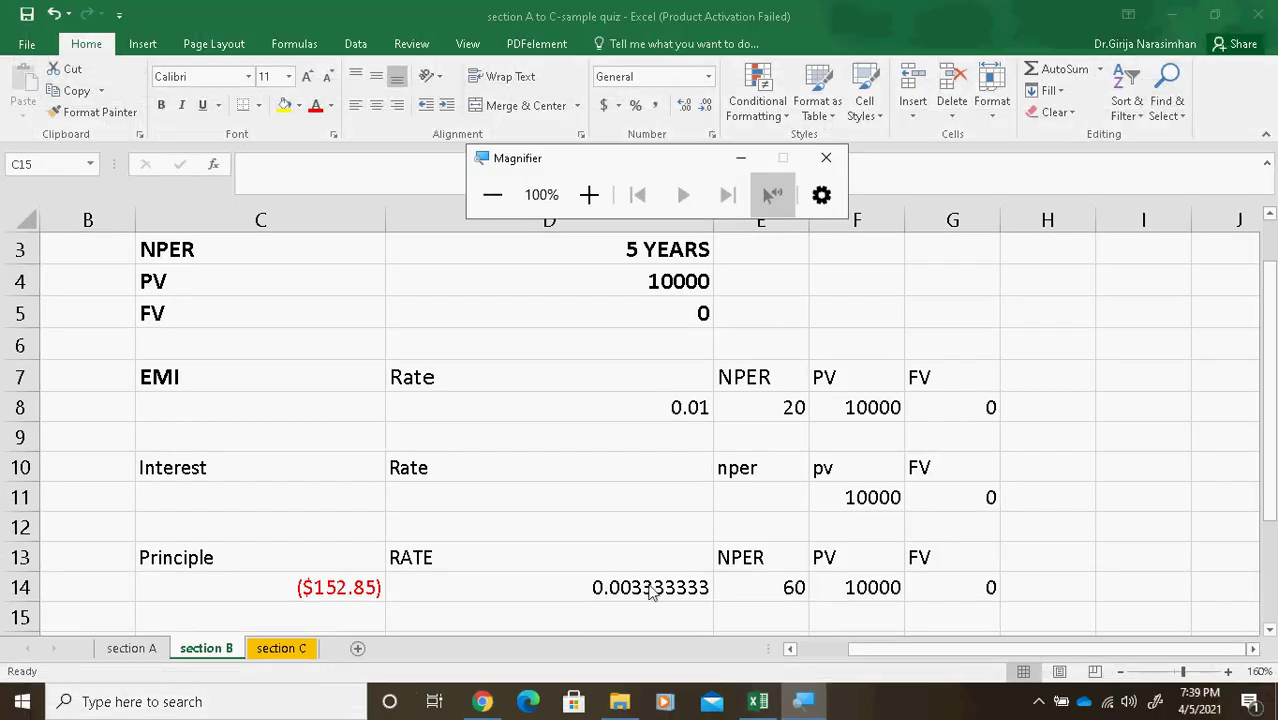
pyautogui.click(768, 566)
pyautogui.click(793, 590)
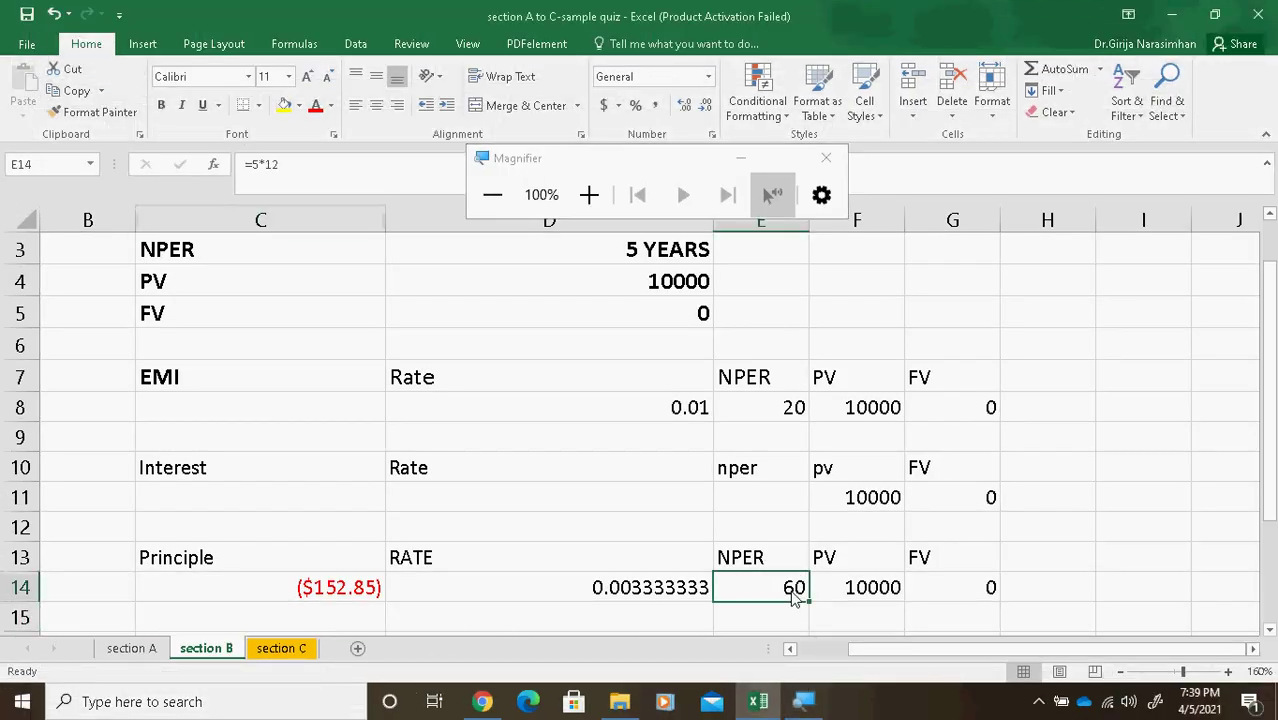
pyautogui.click(883, 593)
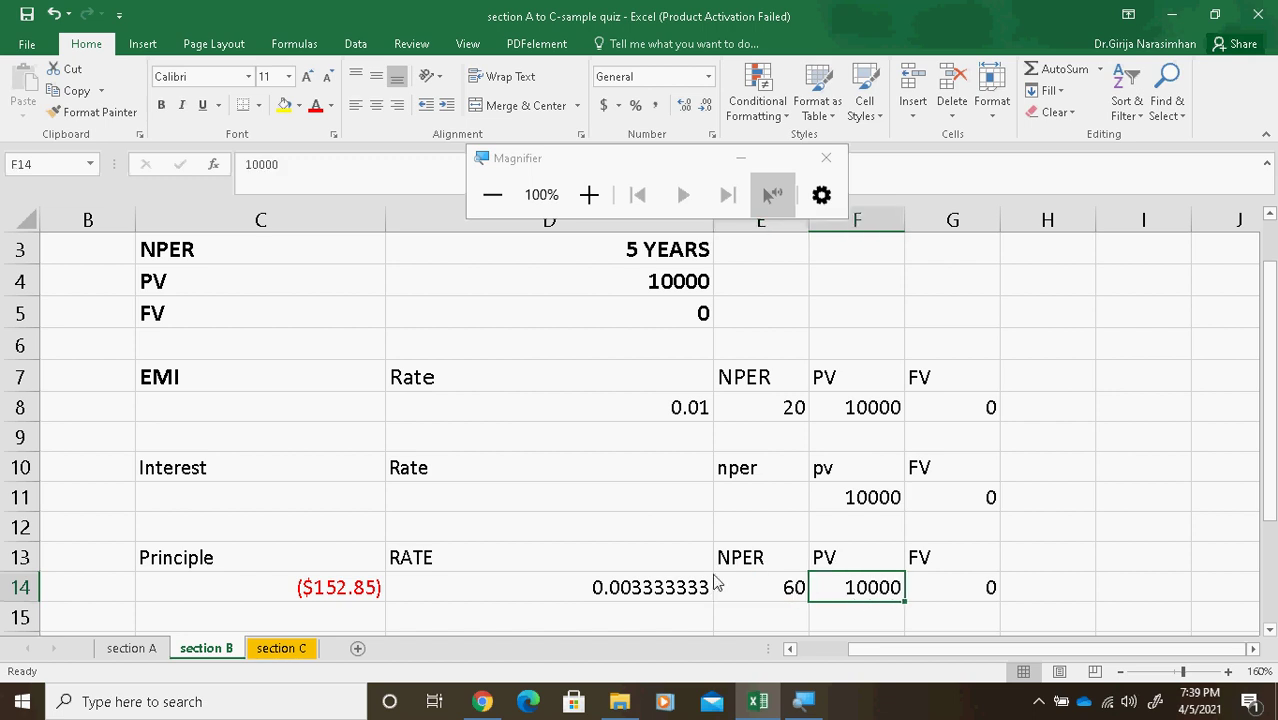
pyautogui.click(708, 590)
pyautogui.click(770, 595)
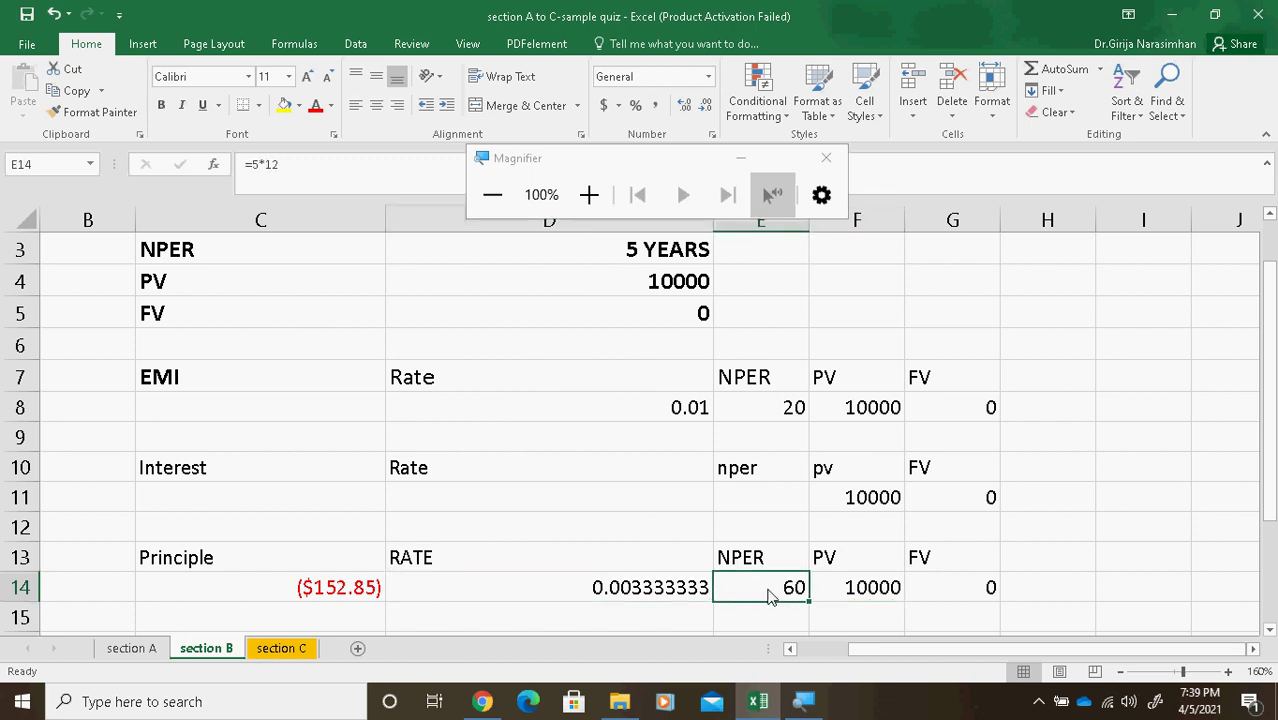
pyautogui.click(660, 595)
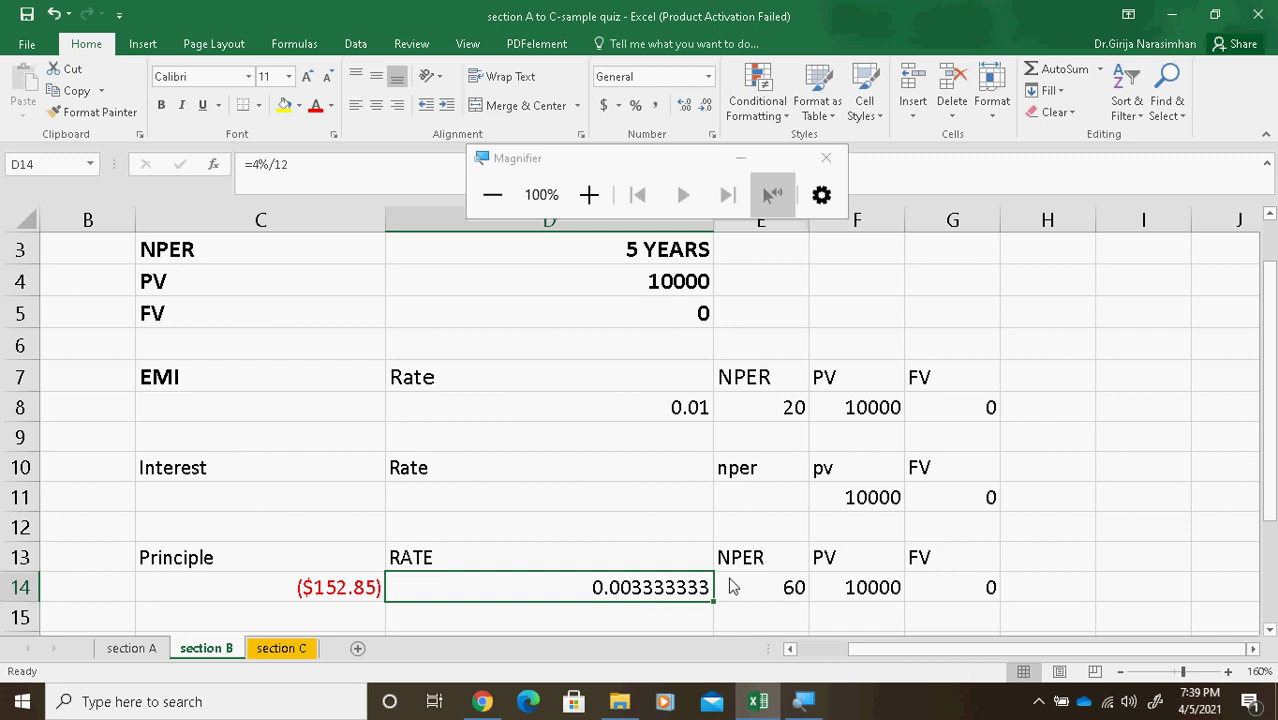
# Switch to the quiz in Chrome, answer question 12 on the 5th month principle with 152.85, and close Magnifier
pyautogui.click(758, 590)
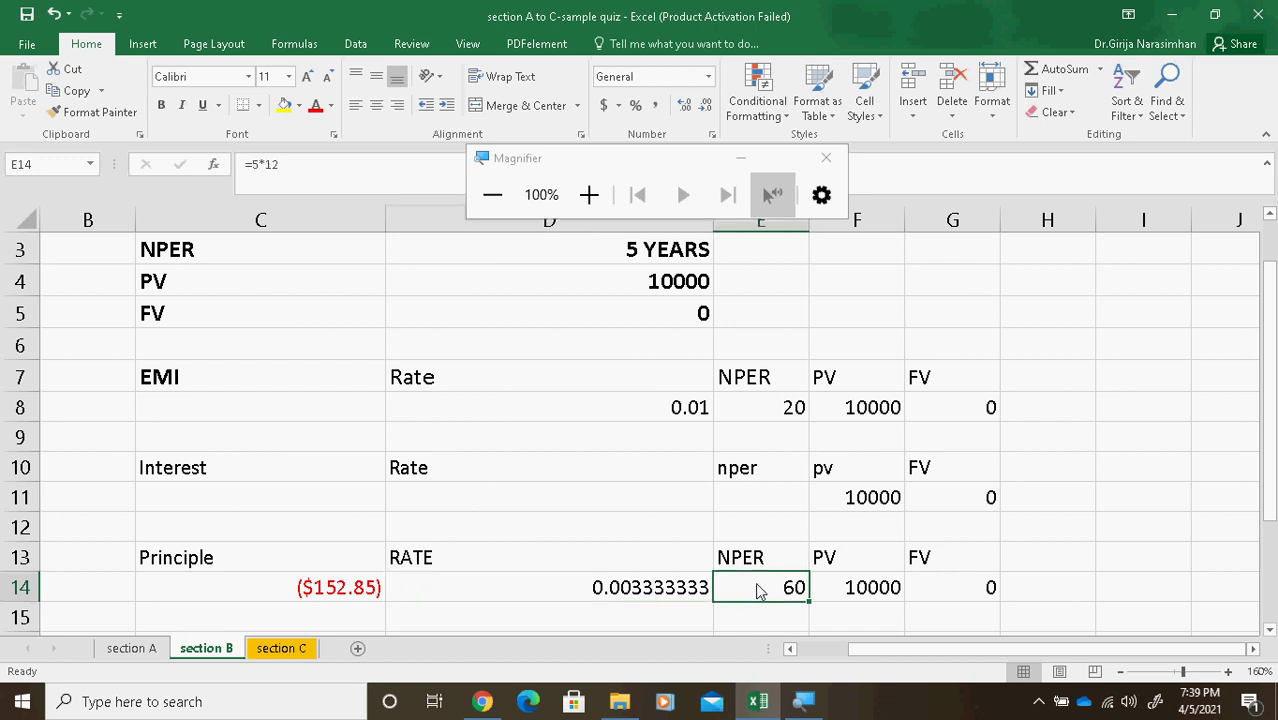
pyautogui.click(480, 702)
pyautogui.click(452, 311)
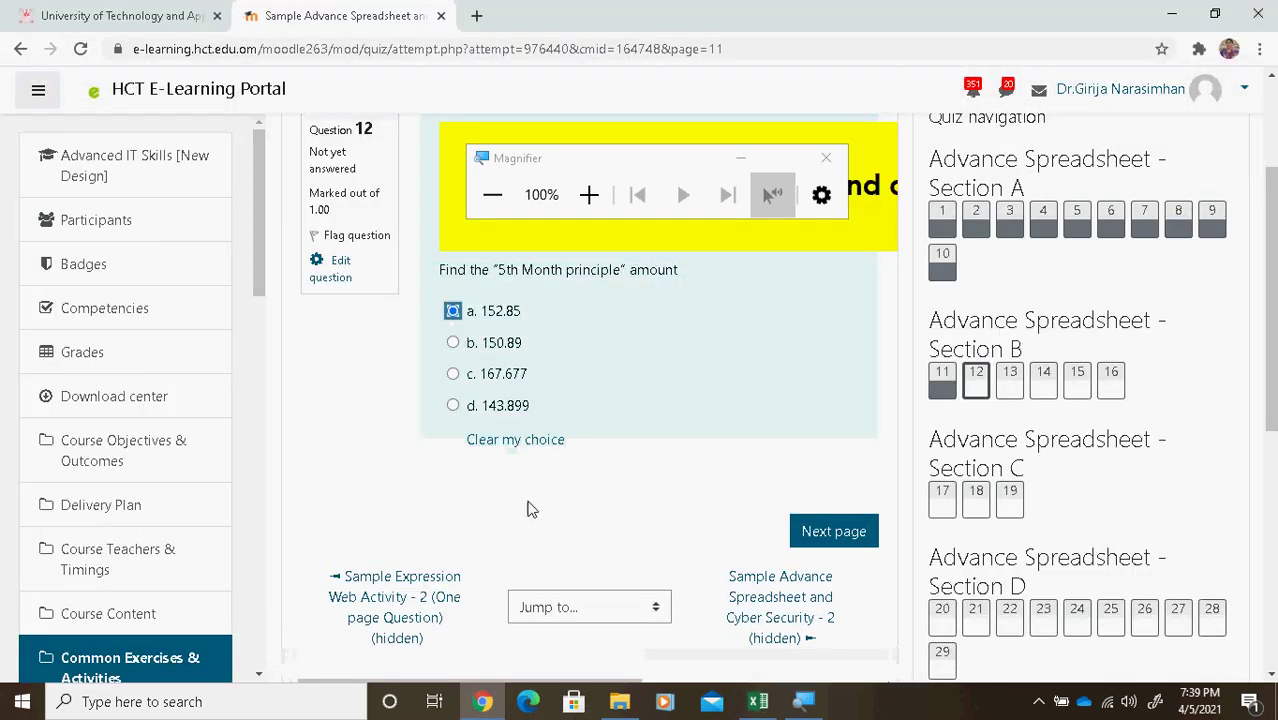
pyautogui.click(826, 158)
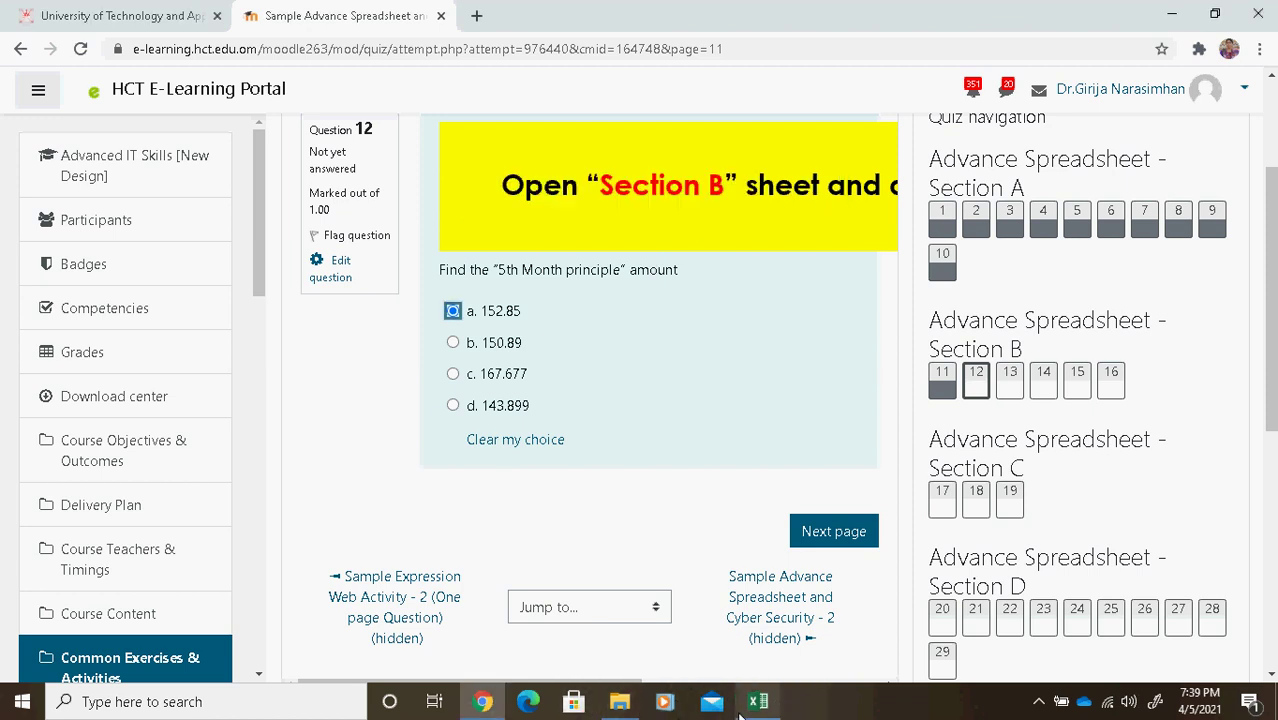
# Return to Excel and review the PPMT formula in C14, its rate, NPER and PV cells, and the annual rate in D2
pyautogui.click(758, 702)
pyautogui.click(370, 588)
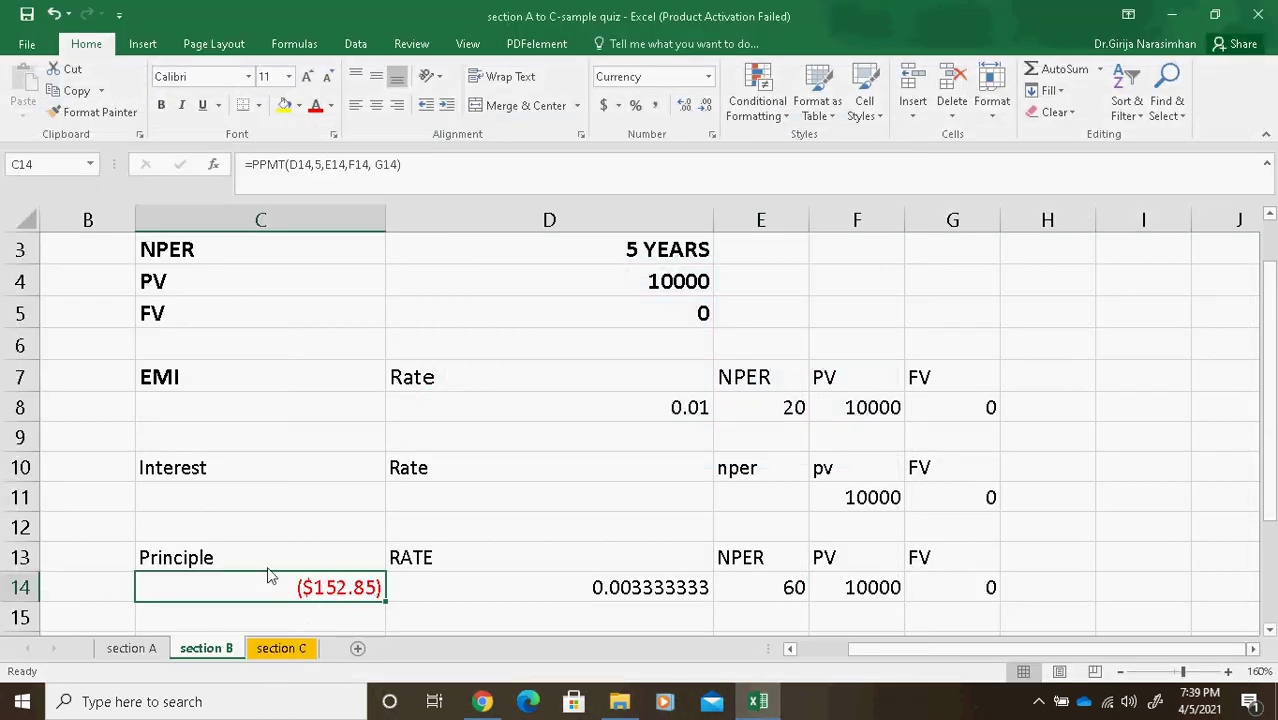
pyautogui.click(615, 595)
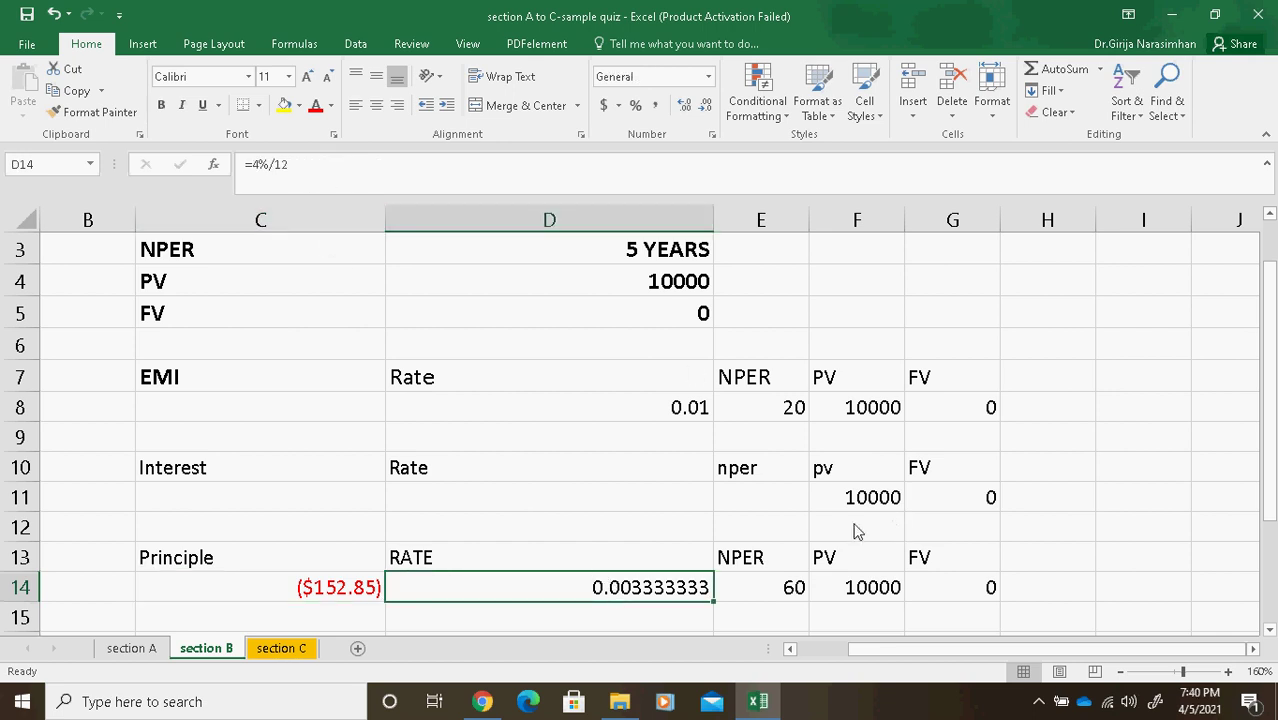
pyautogui.click(782, 596)
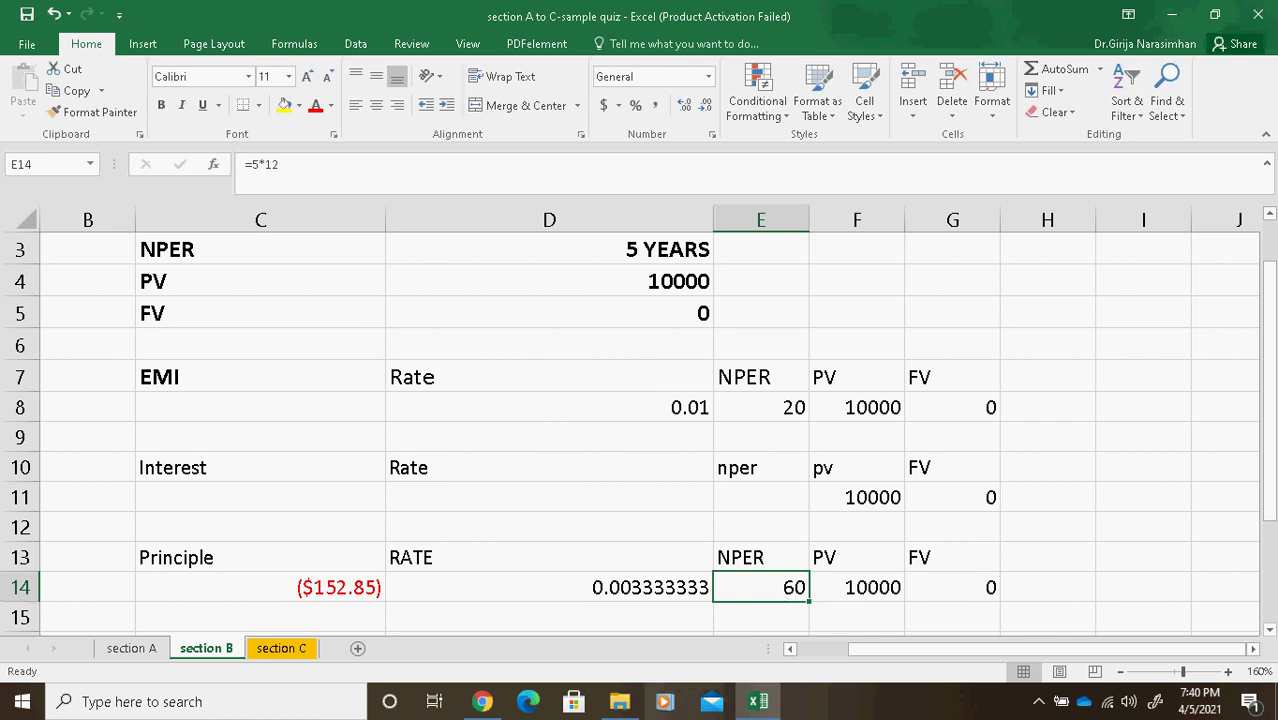
pyautogui.click(890, 595)
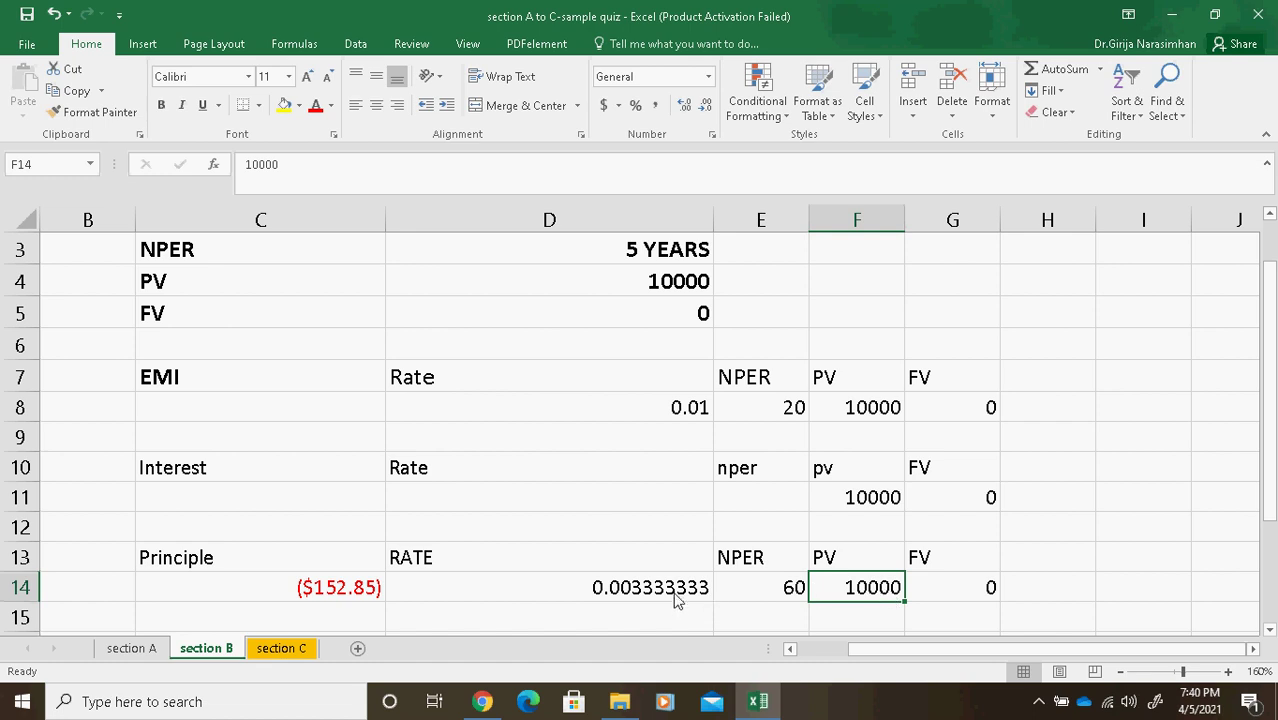
pyautogui.click(665, 258)
pyautogui.press('Up')
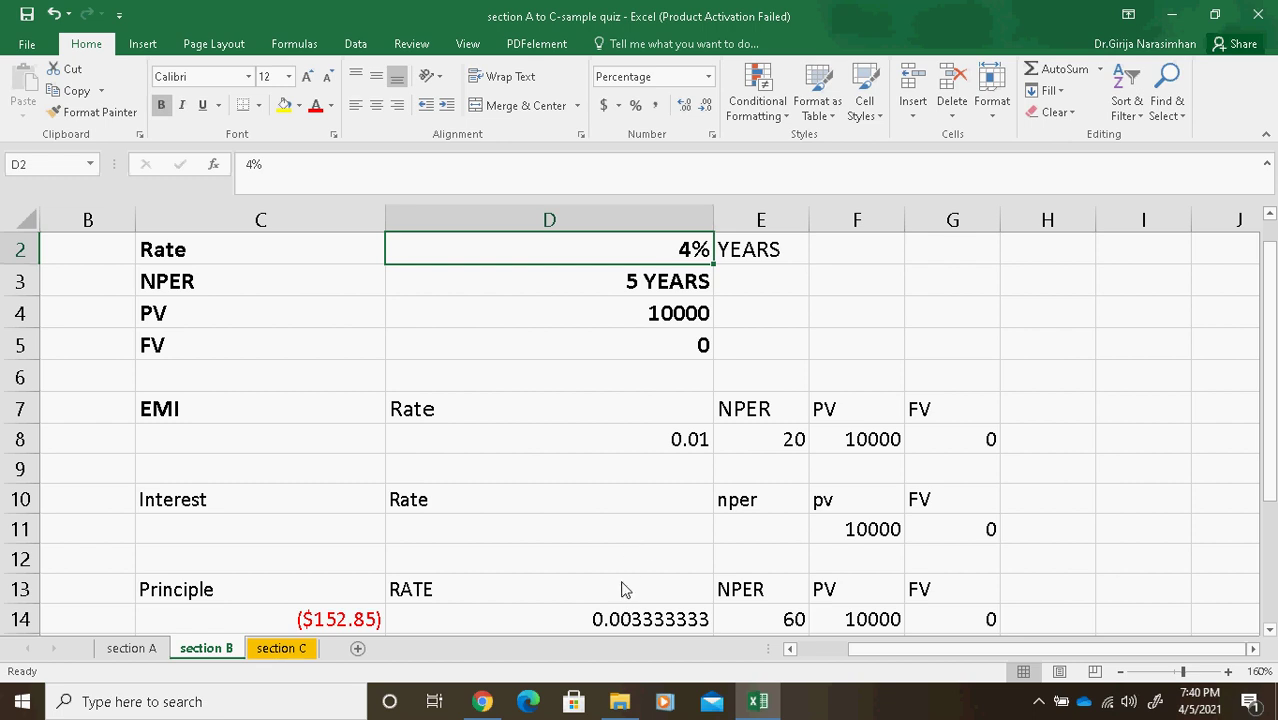
pyautogui.click(361, 622)
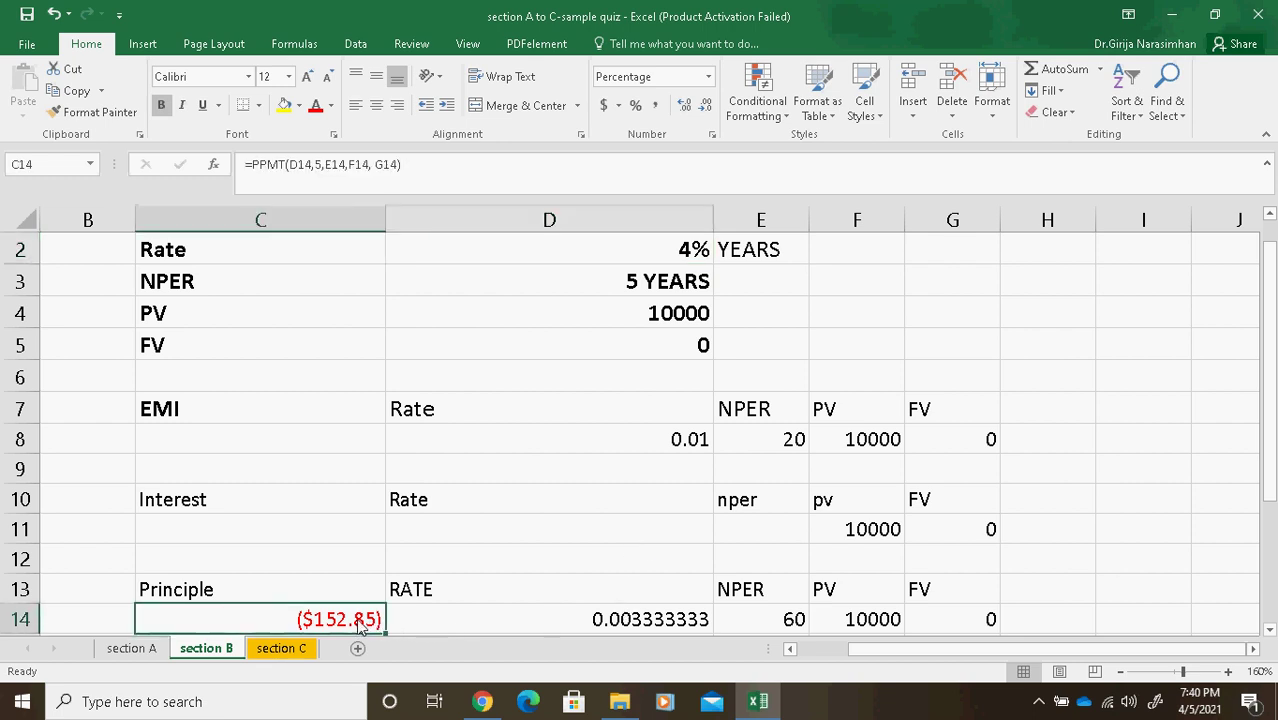
# Go on to question 13 in the Chrome quiz and answer the monthly NPER value with 60, checking cell E14 in Excel
pyautogui.click(481, 701)
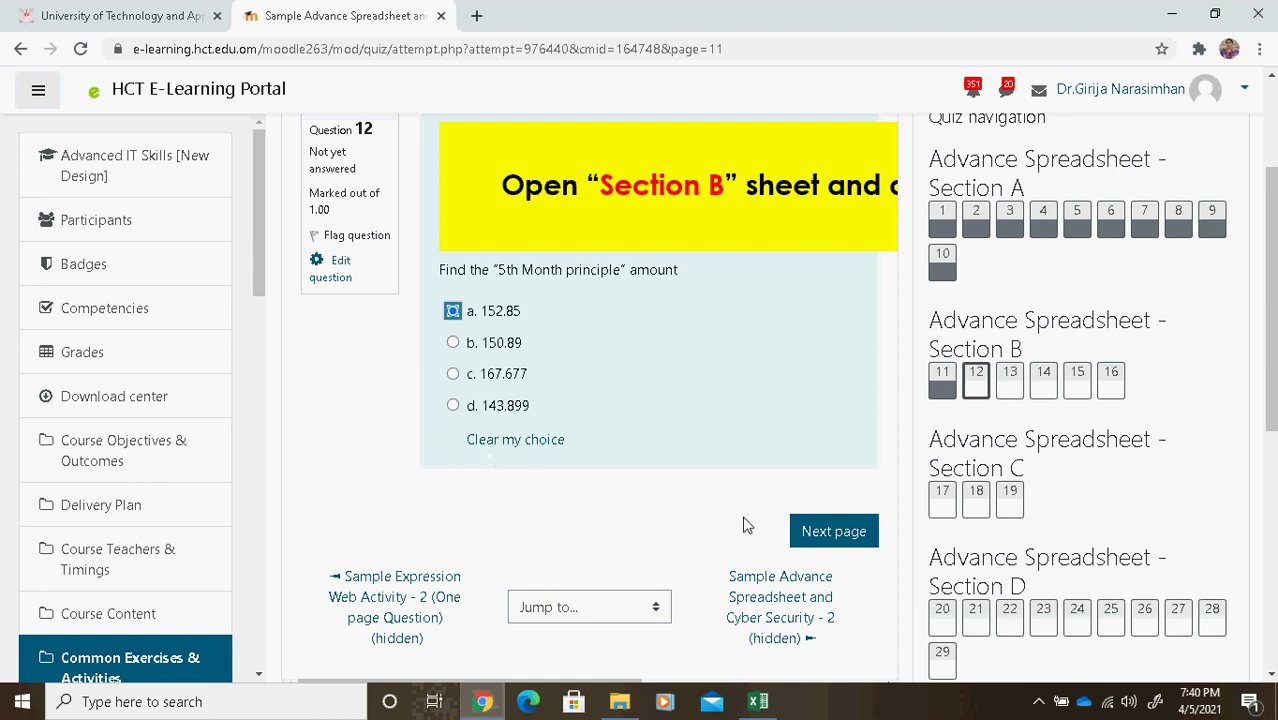
pyautogui.click(808, 528)
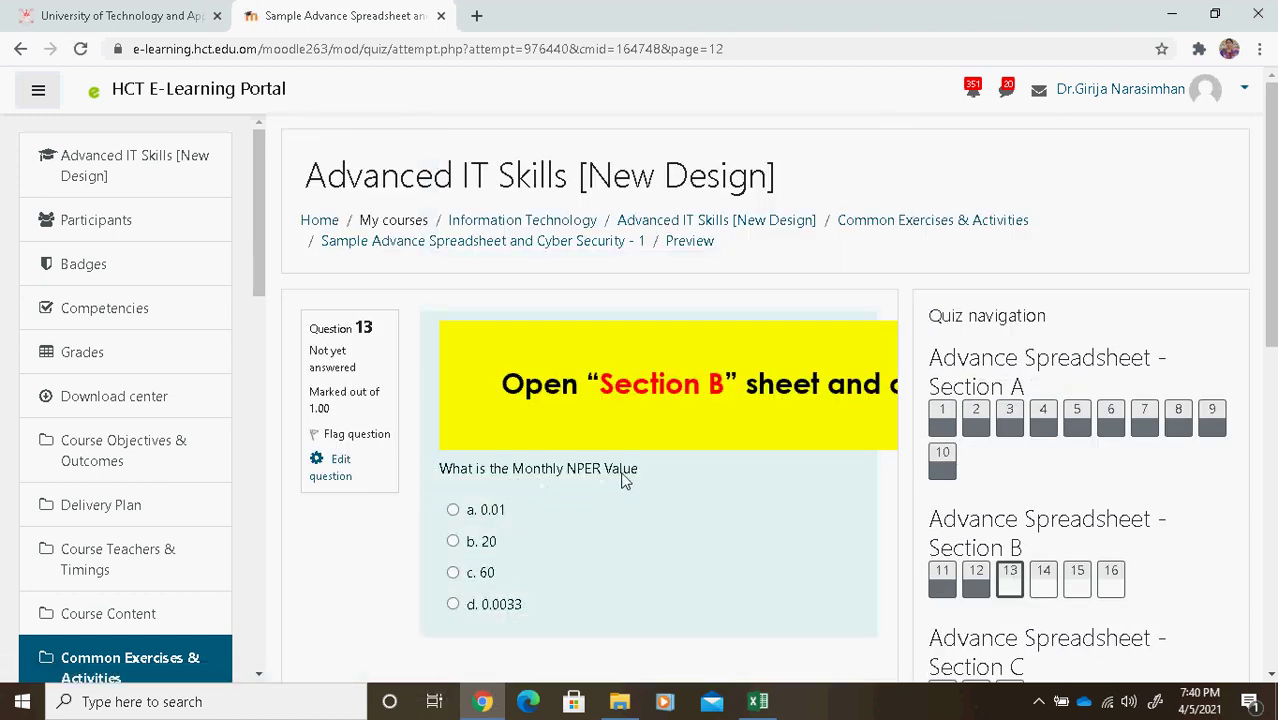
pyautogui.click(758, 701)
pyautogui.click(790, 625)
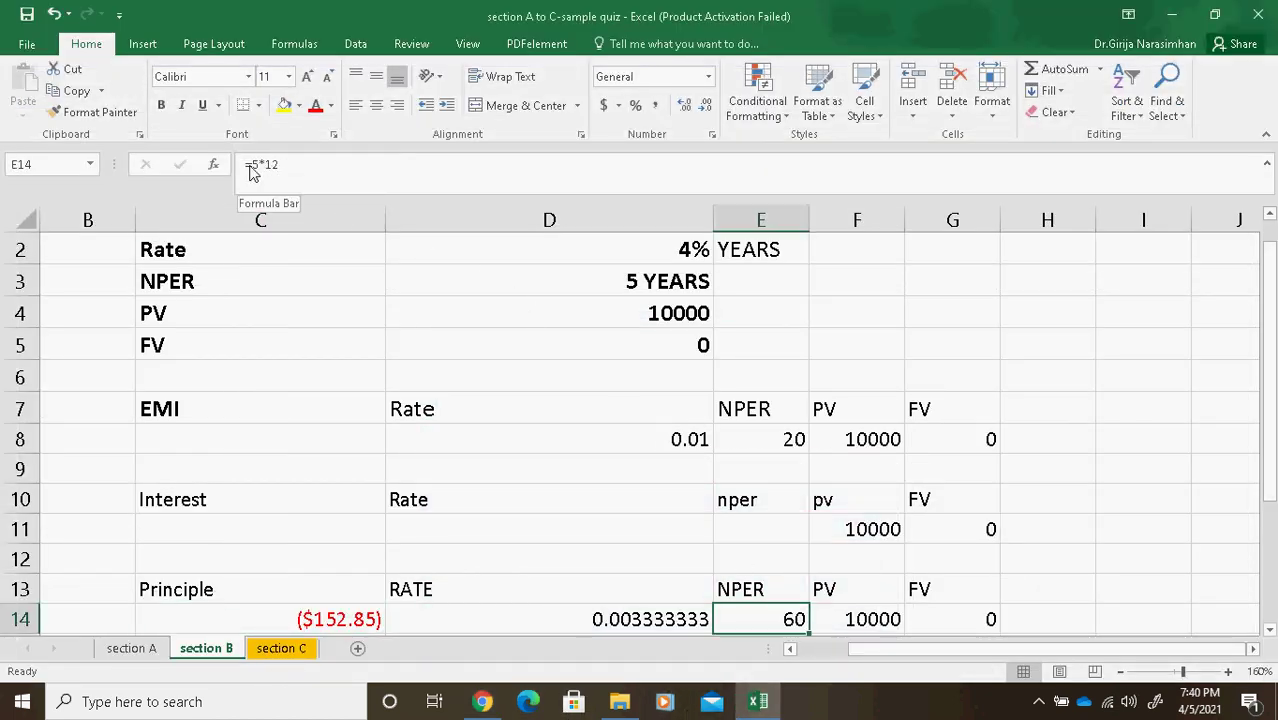
pyautogui.click(482, 701)
pyautogui.click(453, 572)
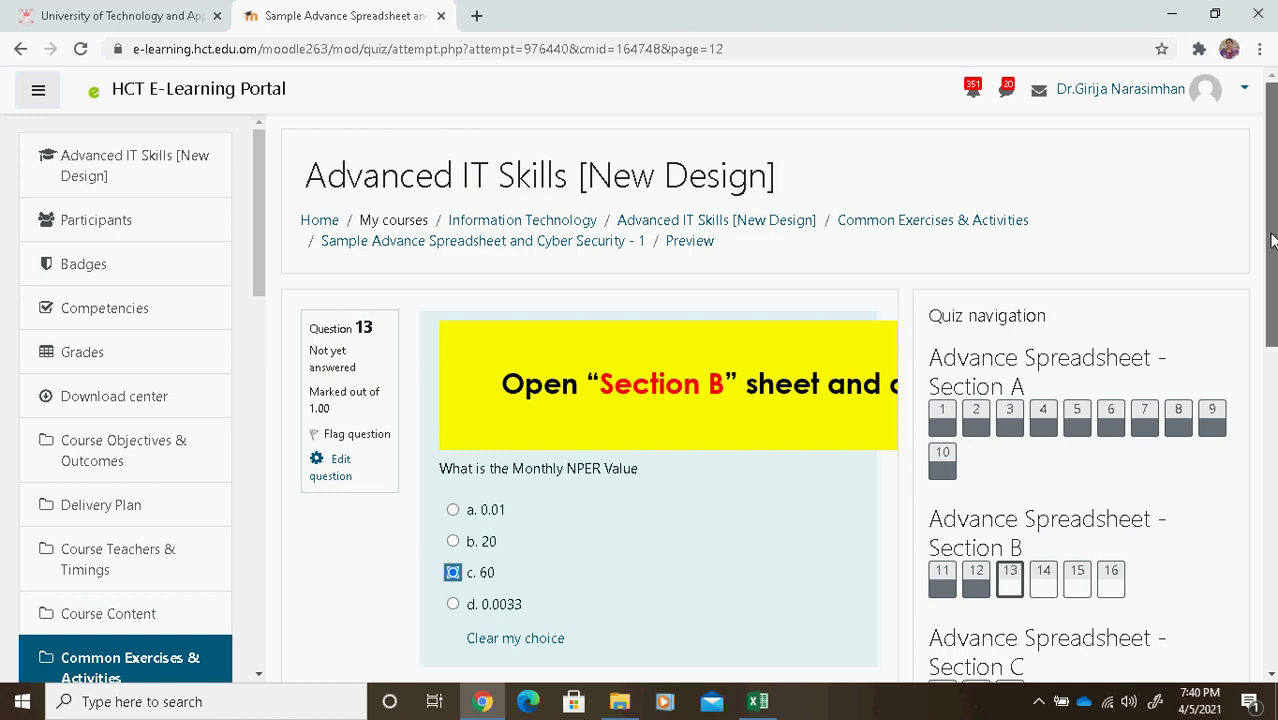
# Go on to question 14 and choose PMT as the function used for calculating EMI
pyautogui.scroll(-2, 818, 527)
pyautogui.click(820, 538)
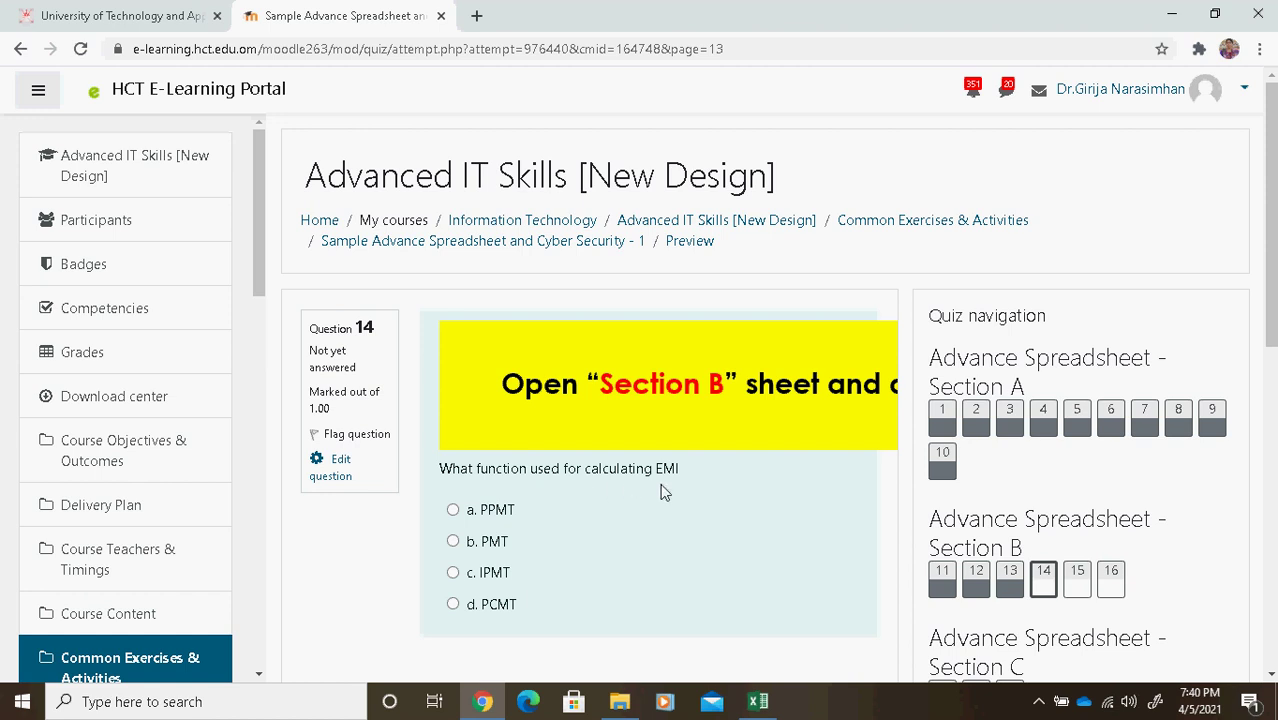
pyautogui.click(453, 541)
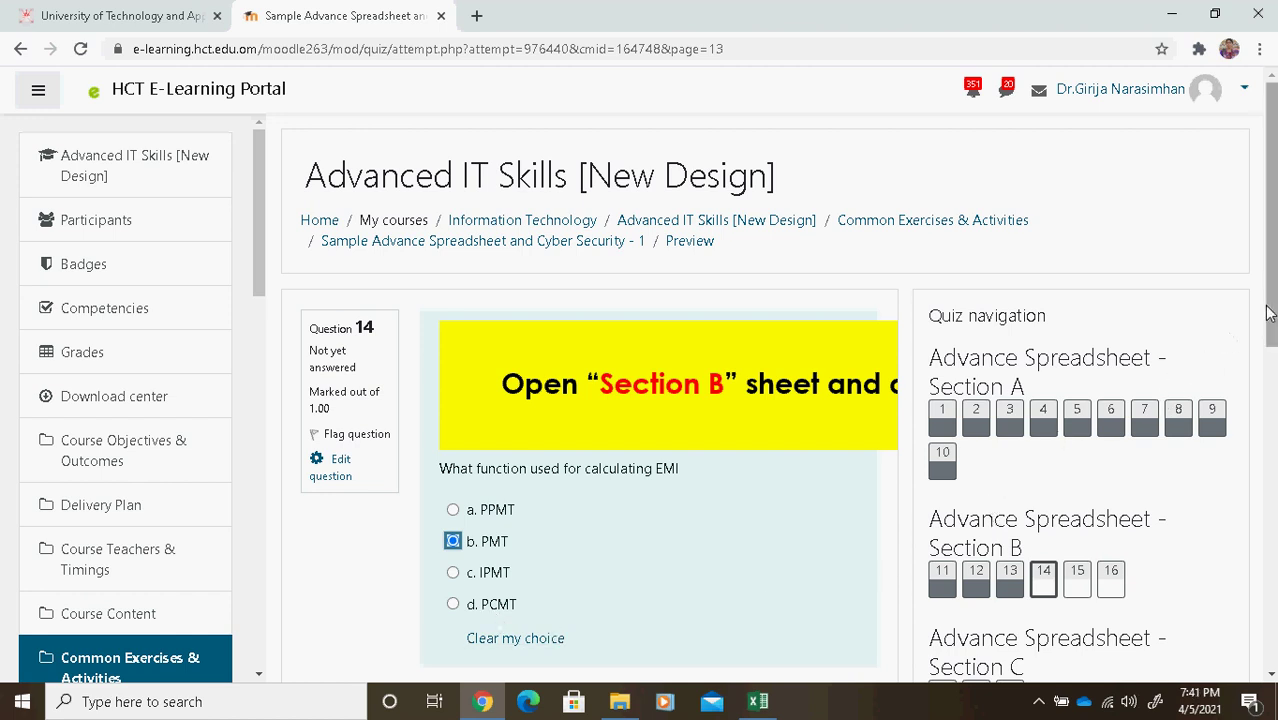
# Go on to question 15 and answer the quarterly rate value with 0.01, checking cell D8 in Excel
pyautogui.scroll(-2, 1268, 313)
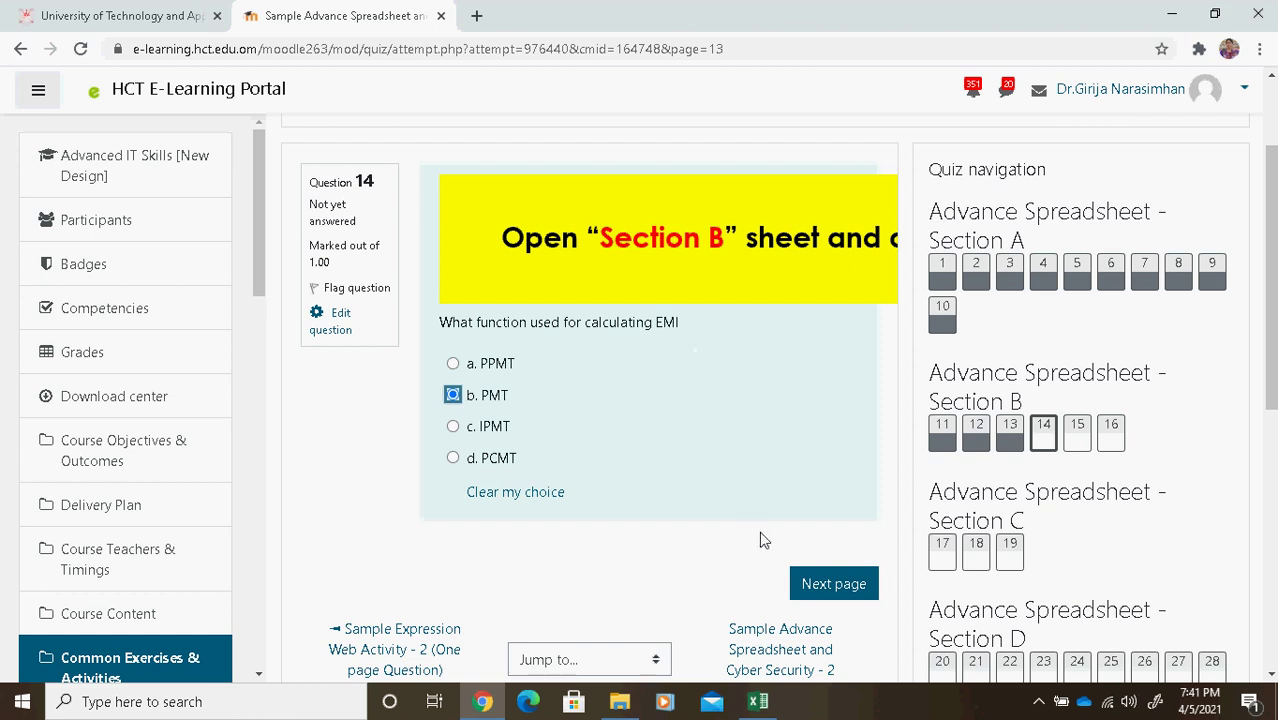
pyautogui.click(810, 584)
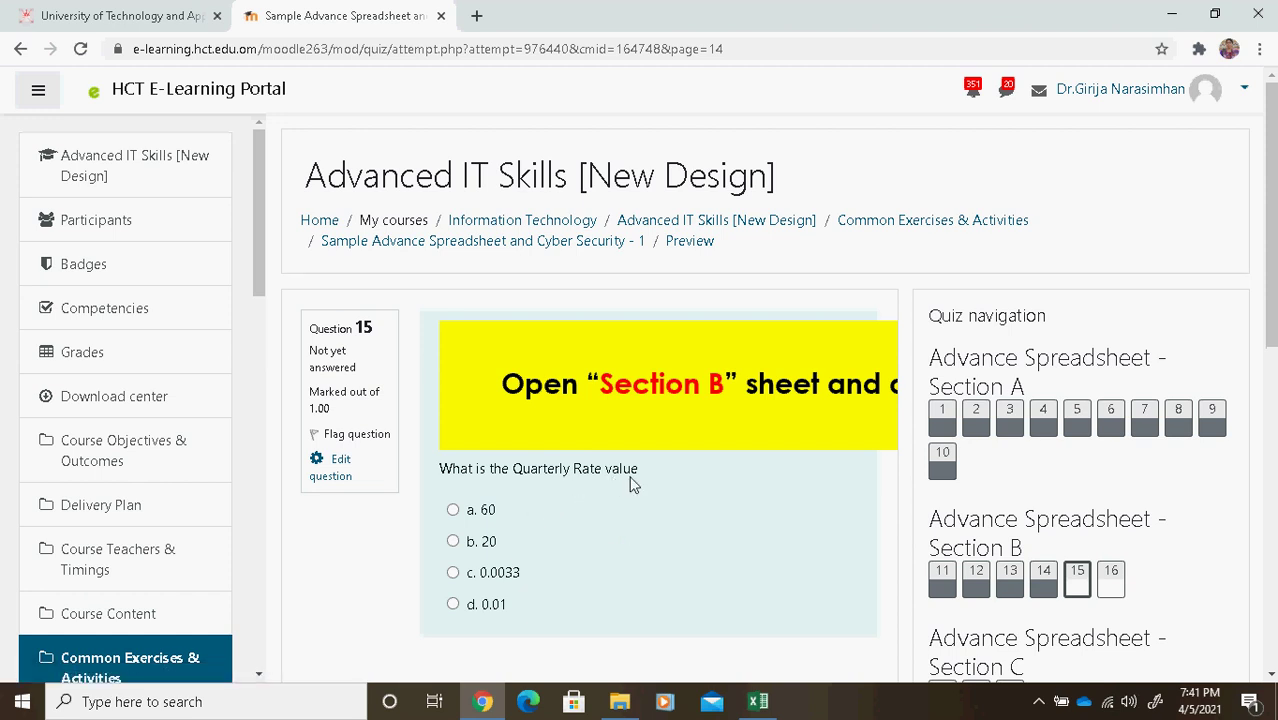
pyautogui.click(757, 701)
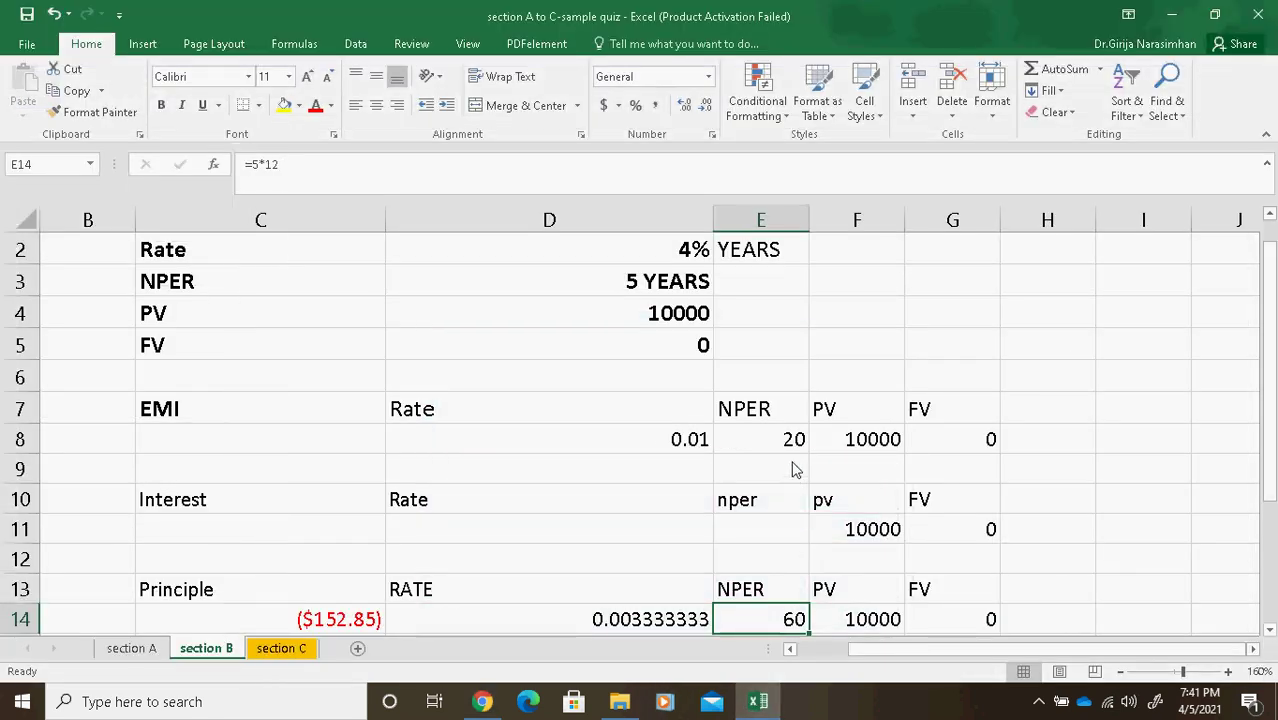
pyautogui.click(677, 441)
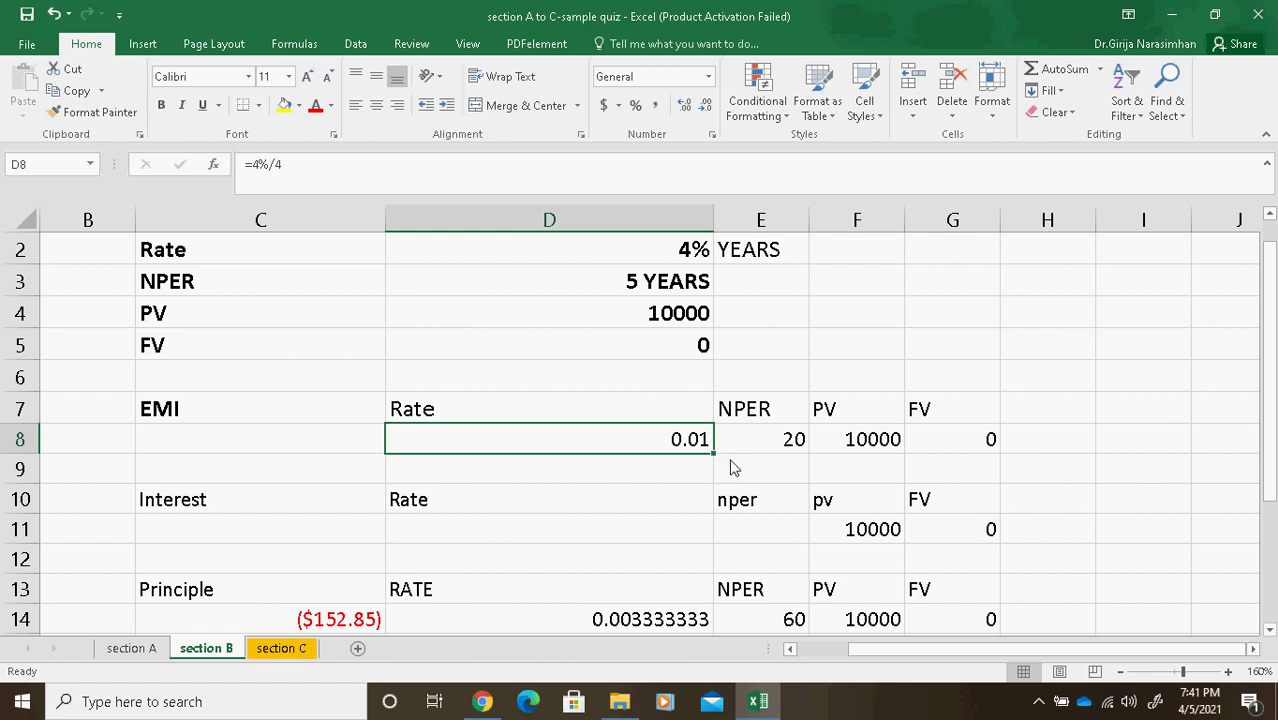
pyautogui.click(482, 701)
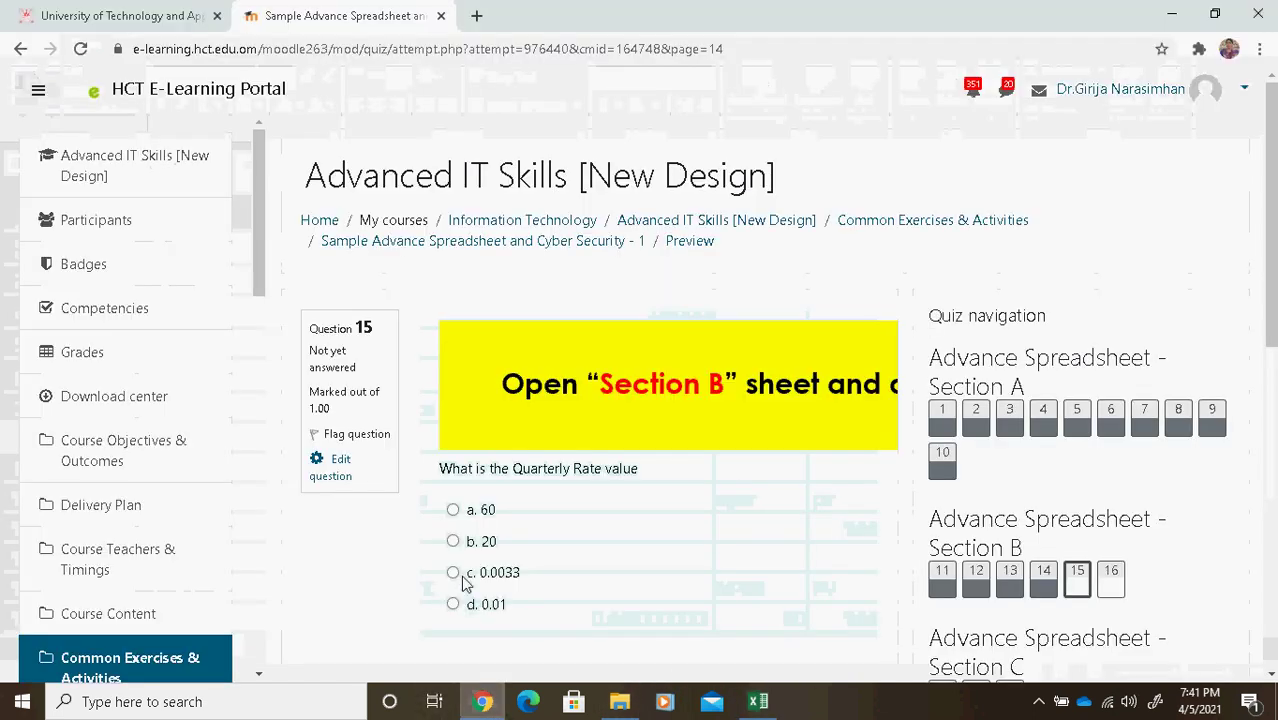
pyautogui.click(453, 605)
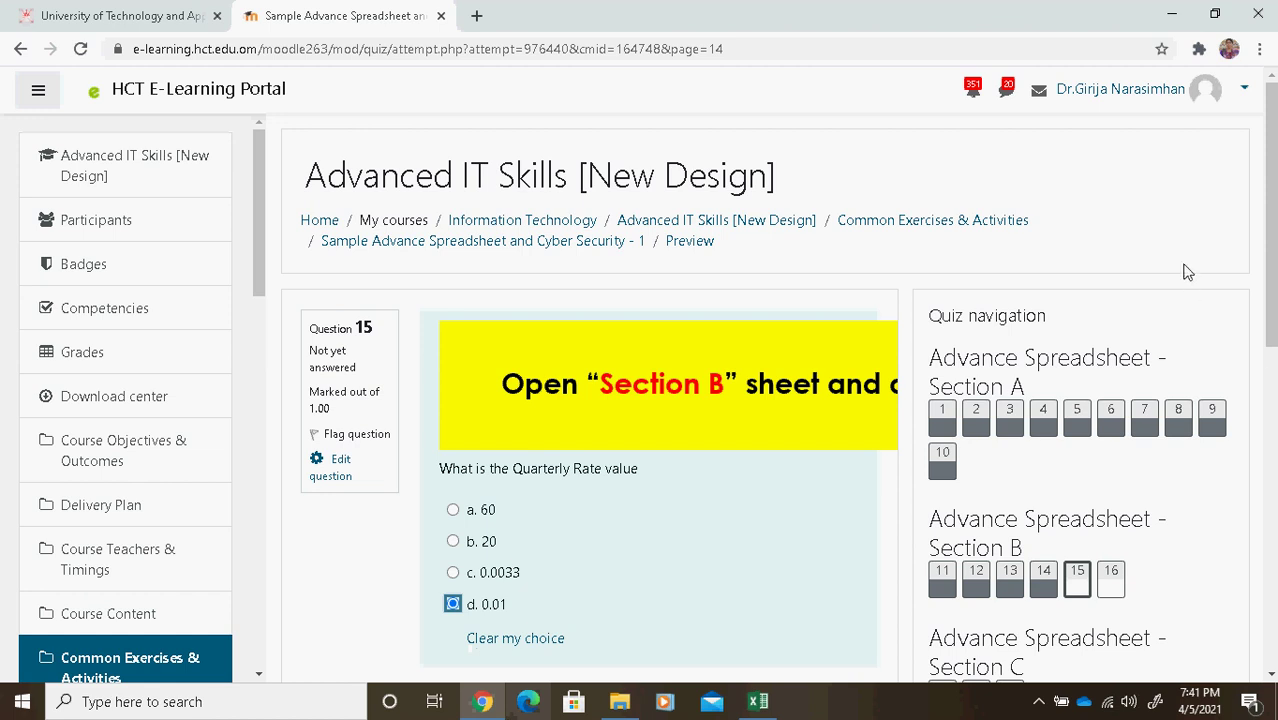
# Go on to question 16 about the 3rd quarter interest and switch back to the section B sheet in Excel
pyautogui.scroll(-2, 1269, 262)
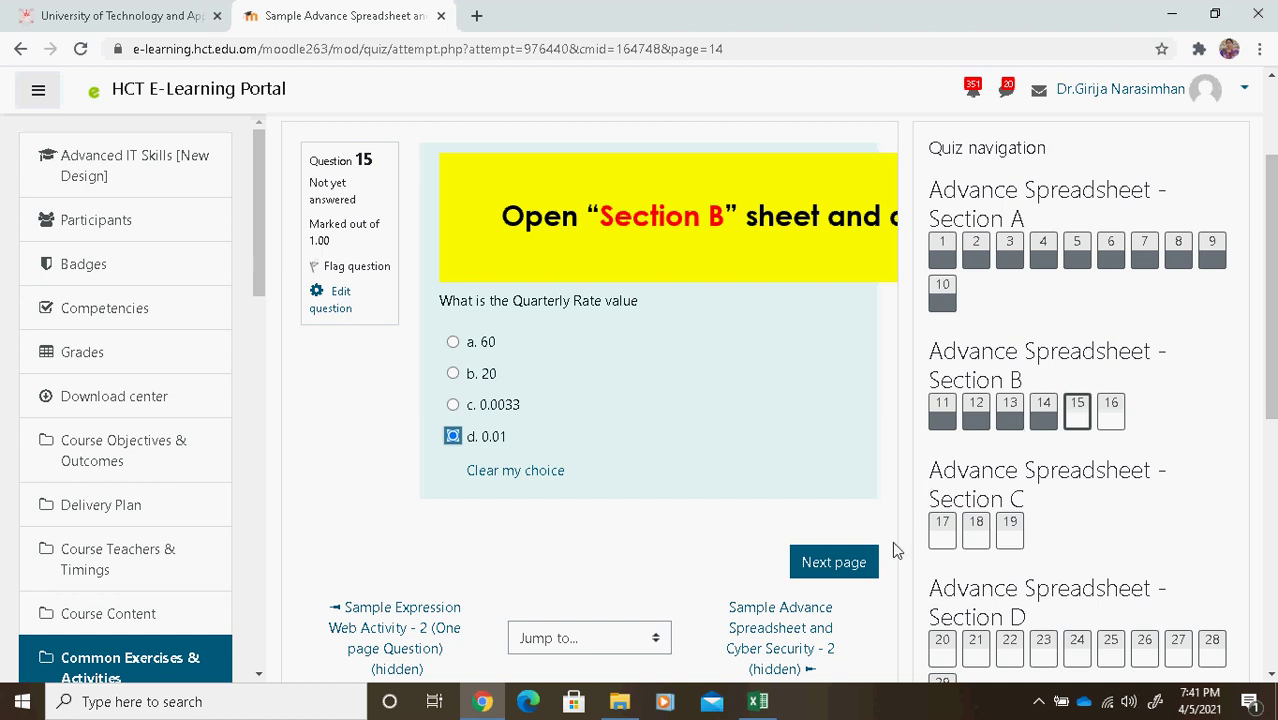
pyautogui.click(846, 562)
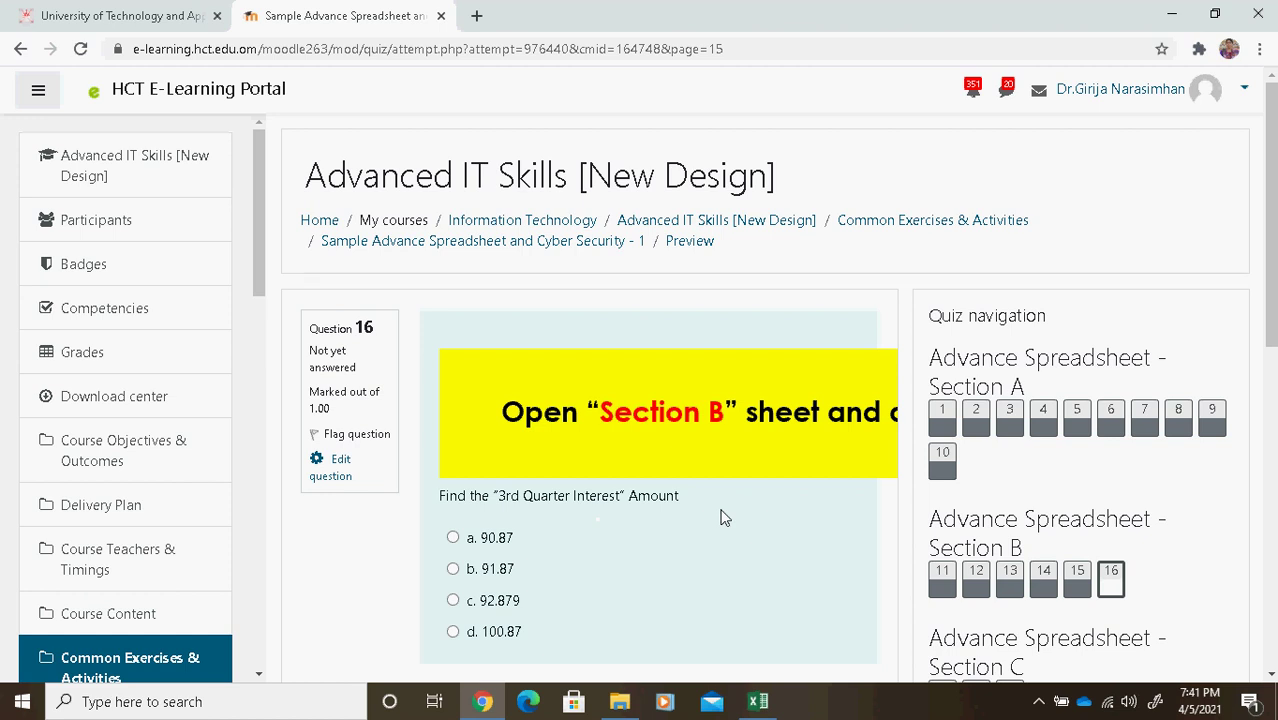
pyautogui.click(758, 701)
pyautogui.click(251, 440)
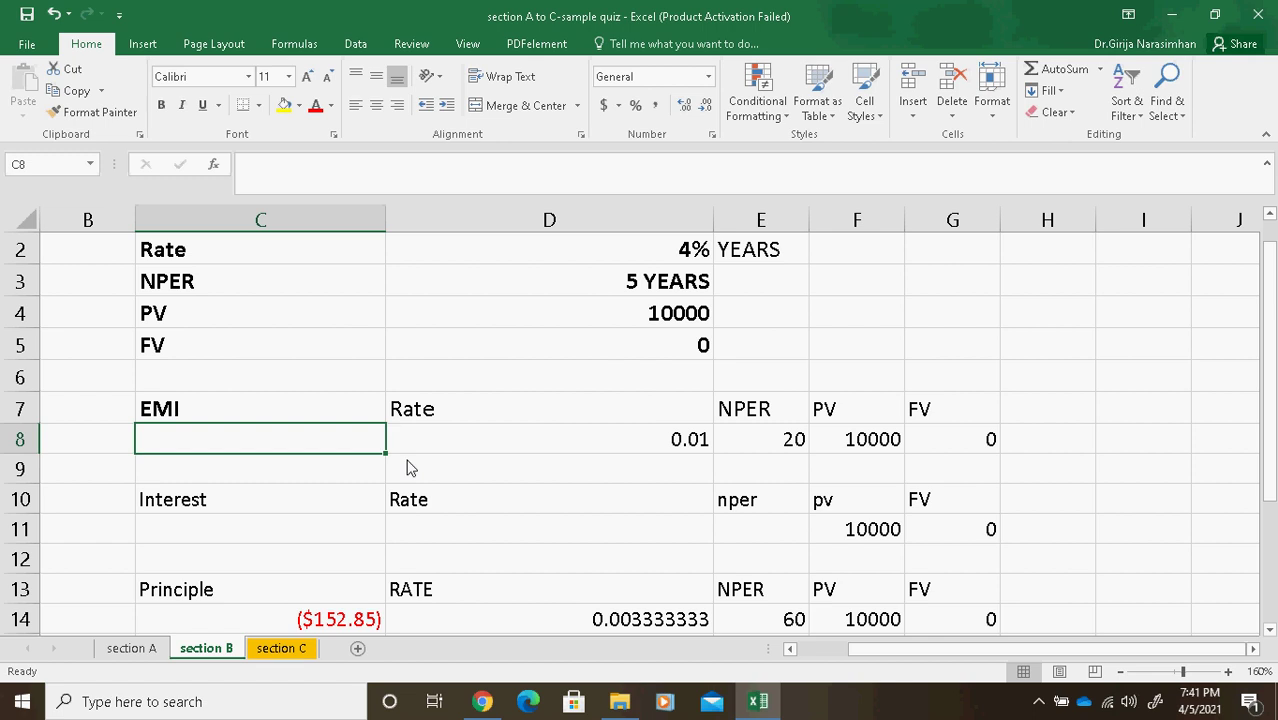
pyautogui.write('=')
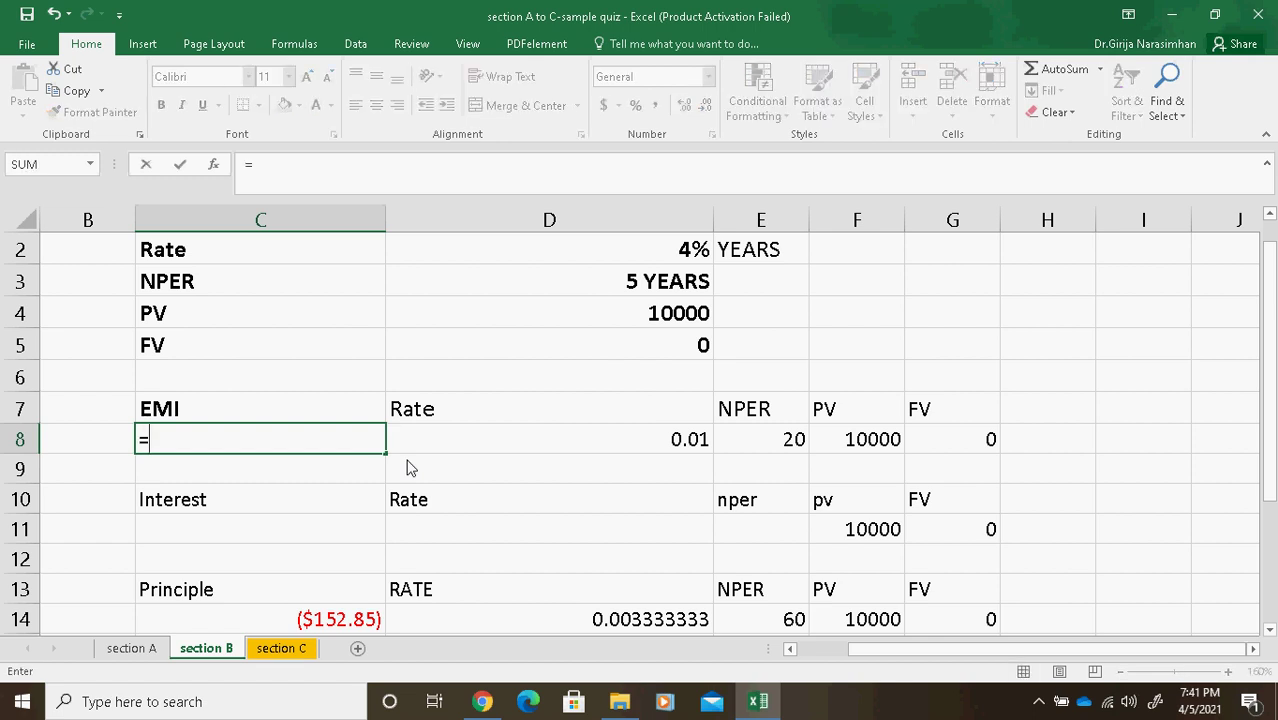
pyautogui.press('Escape')
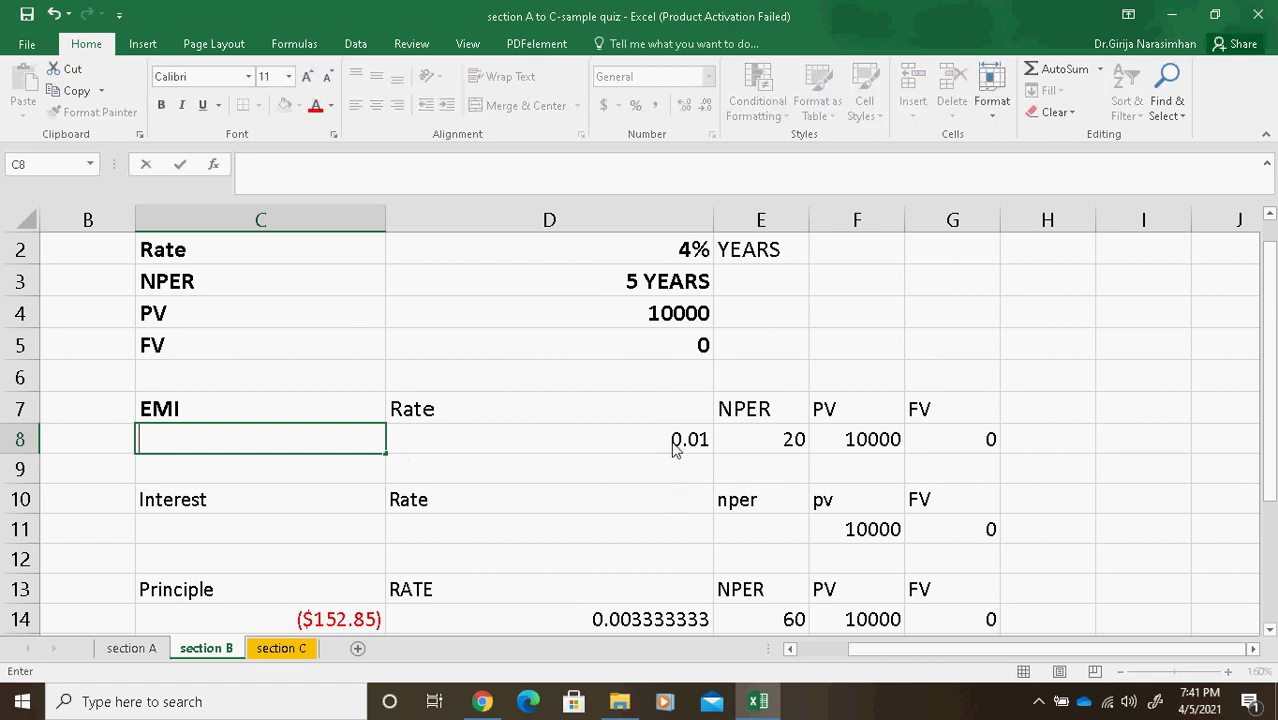
# Copy the EMI rate, NPER, PV and FV values in D8:G8 into the Interest row starting at D11
pyautogui.moveTo(675, 445); pyautogui.dragTo(990, 436)
pyautogui.hotkey('ctrl', 'c')
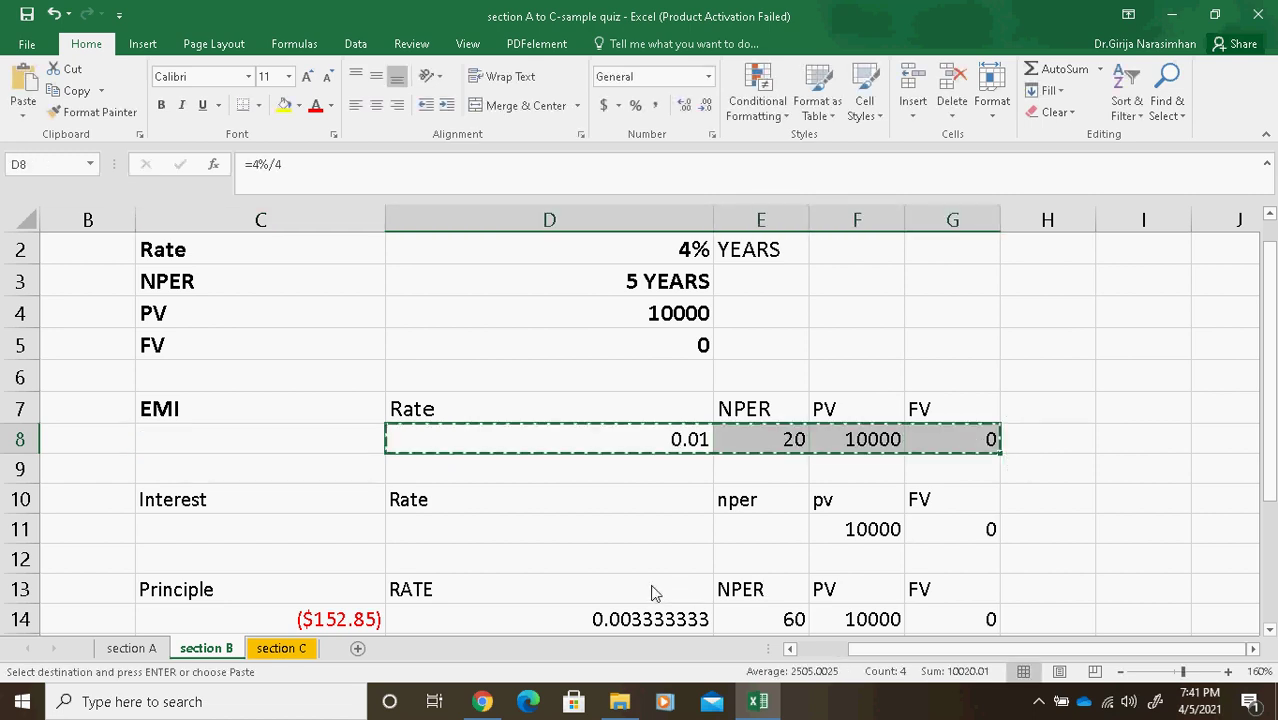
pyautogui.click(548, 540)
pyautogui.hotkey('ctrl', 'v')
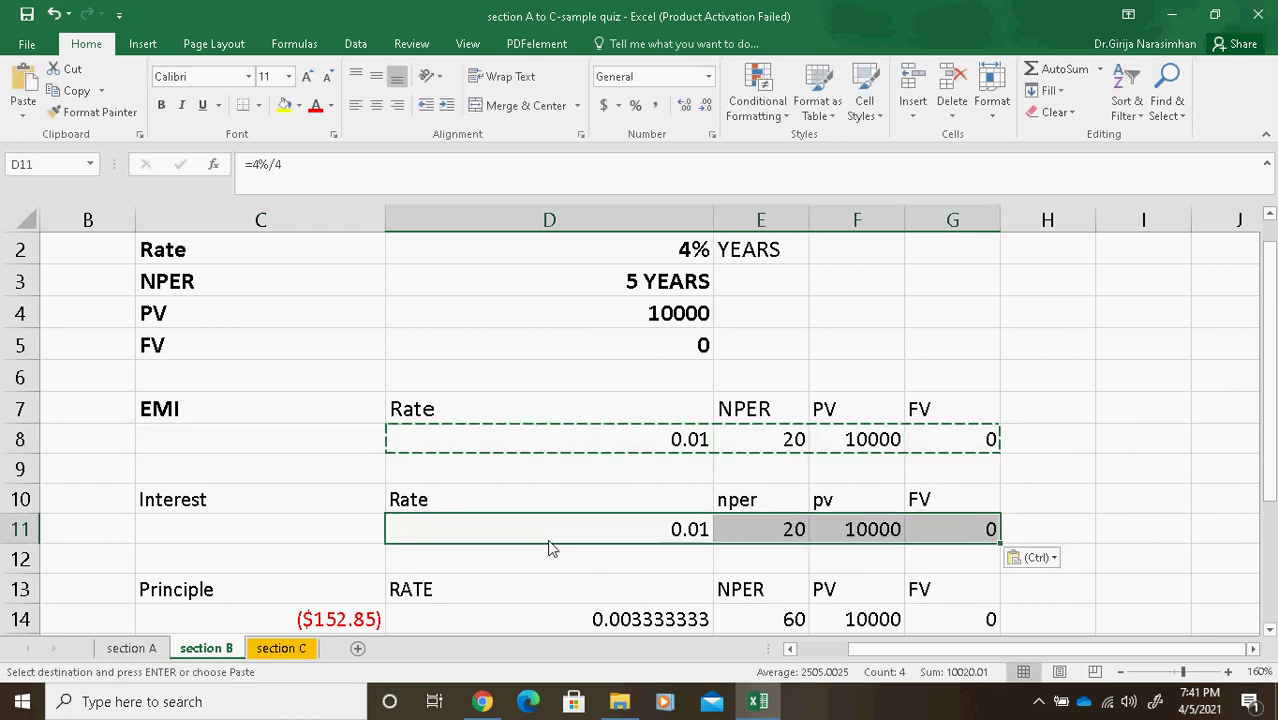
# Enter the 3rd quarter interest formula =ipmt(D11,3,E11,F11,G11) in cell C11 under Interest
pyautogui.click(290, 535)
pyautogui.write('=')
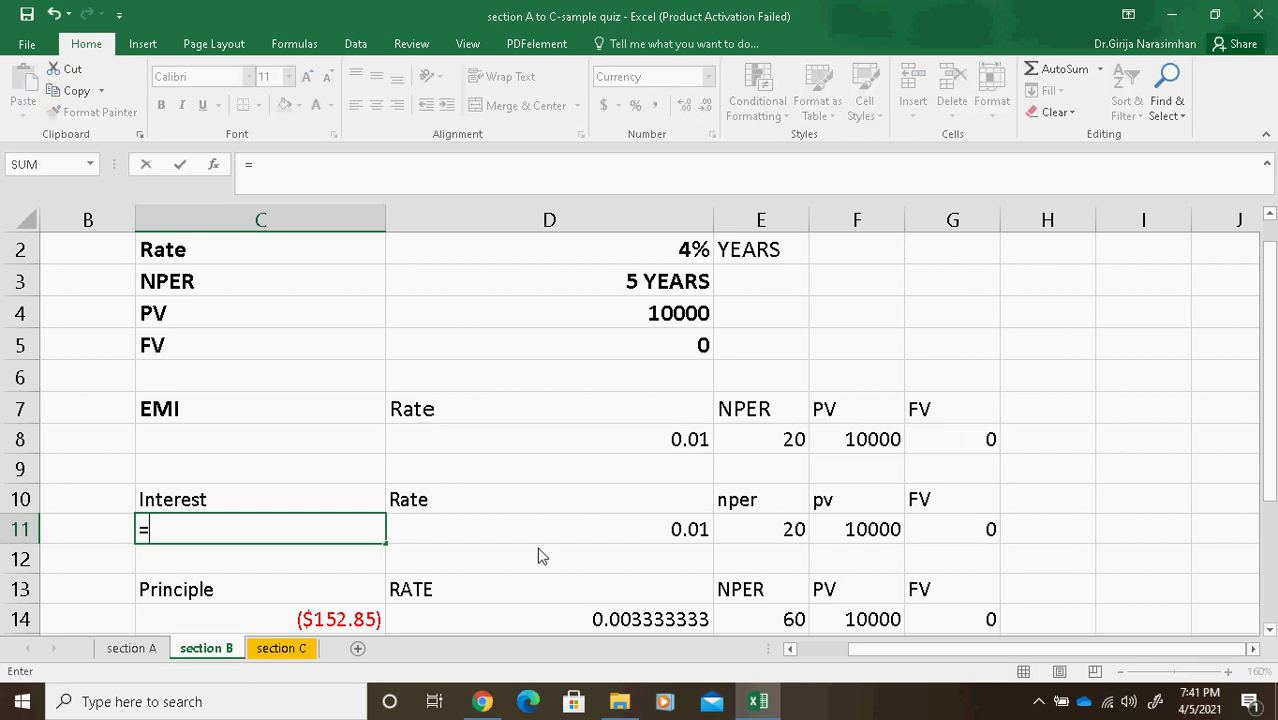
pyautogui.write('ipm')
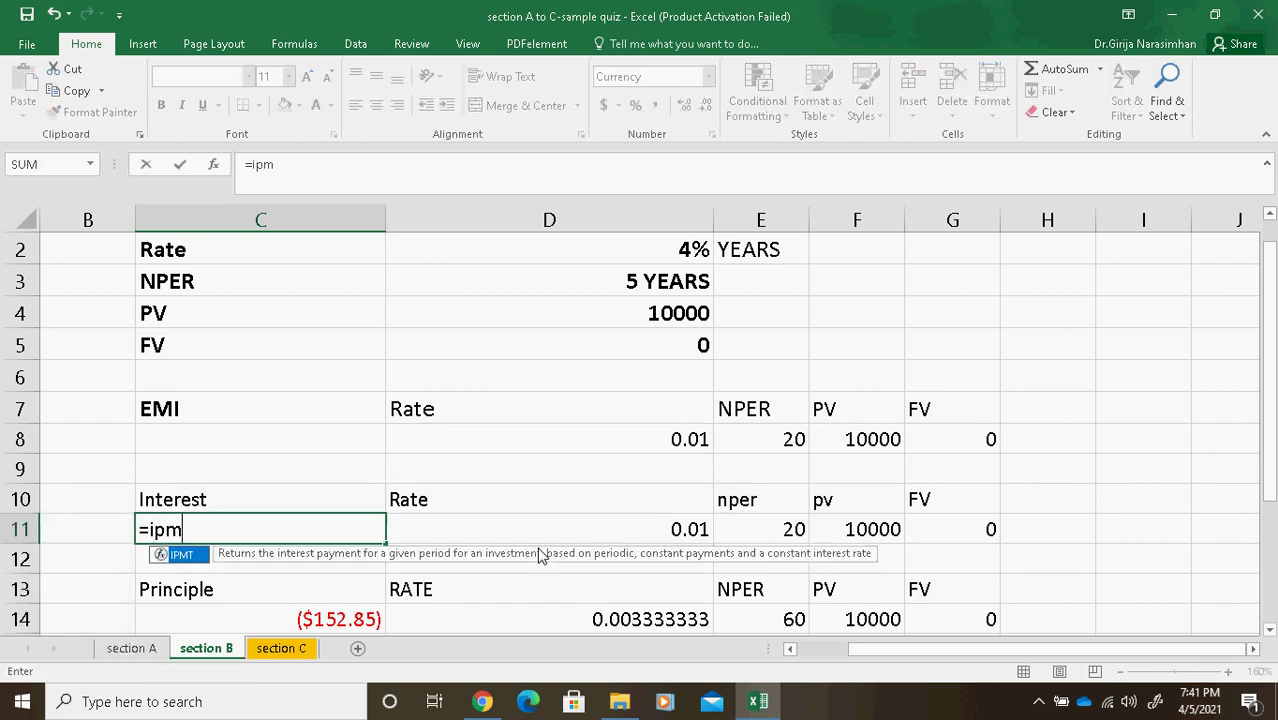
pyautogui.write('t(')
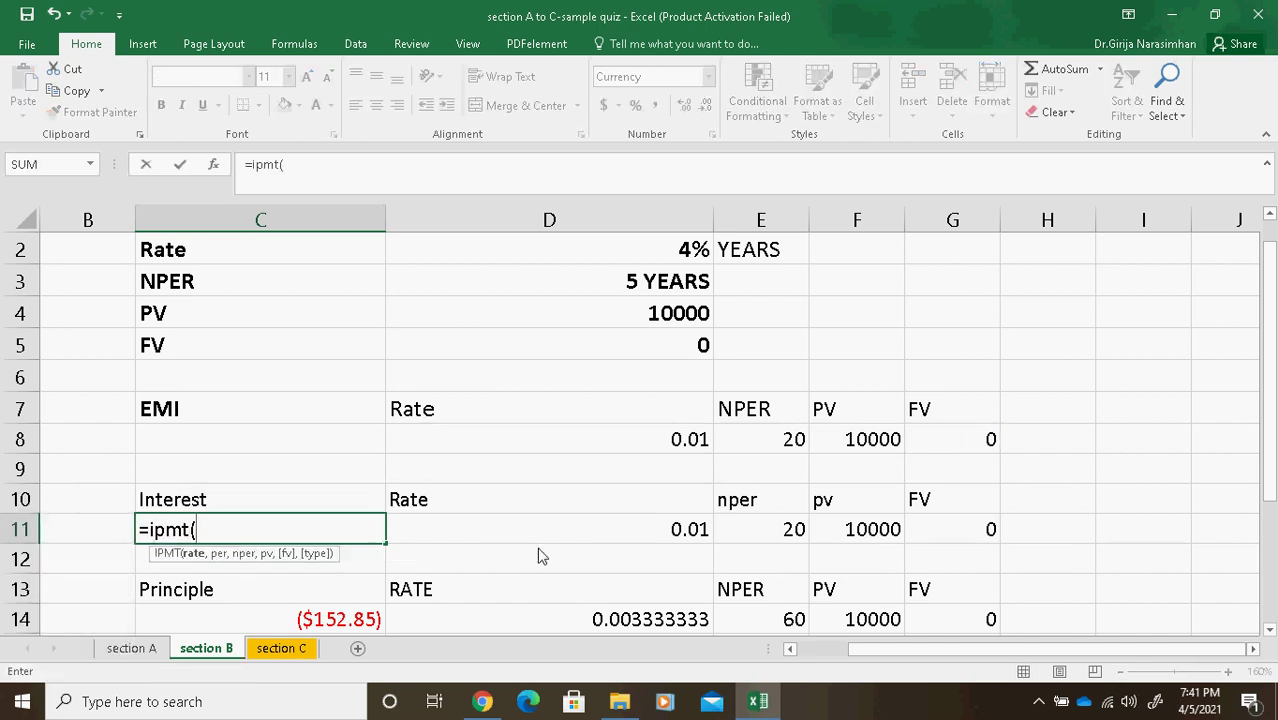
pyautogui.click(672, 537)
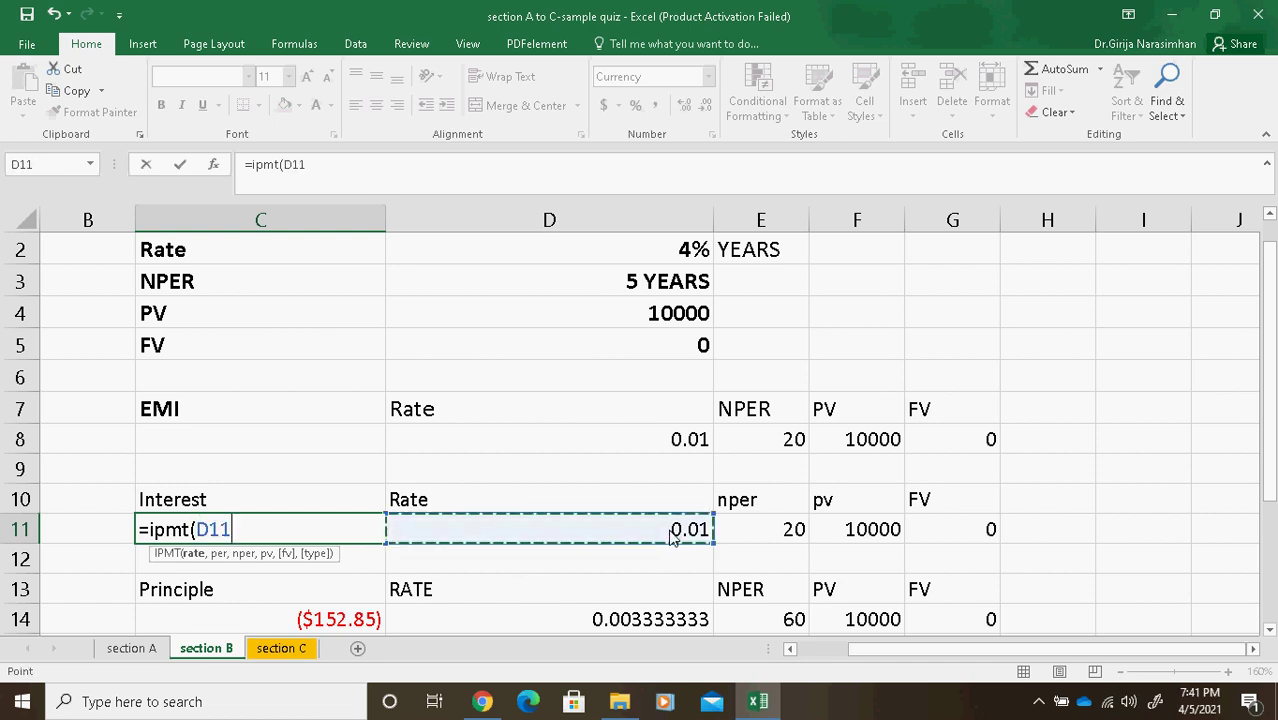
pyautogui.click(352, 185)
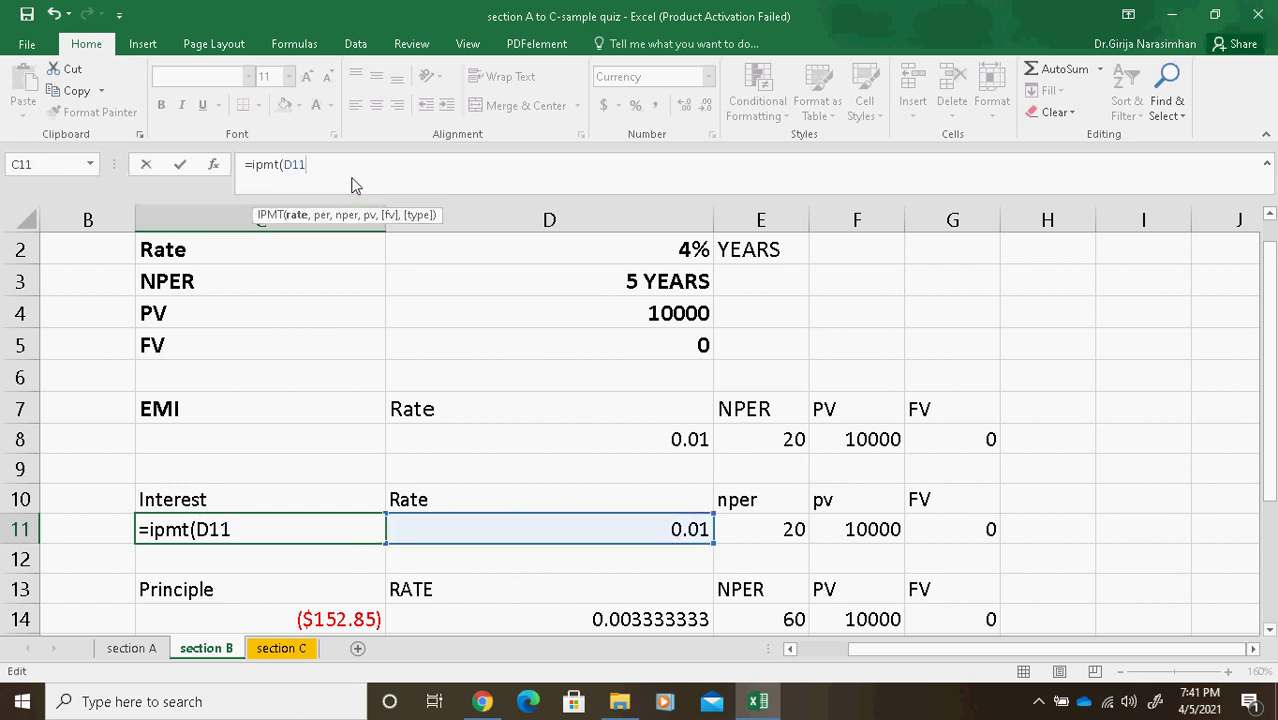
pyautogui.write(',')
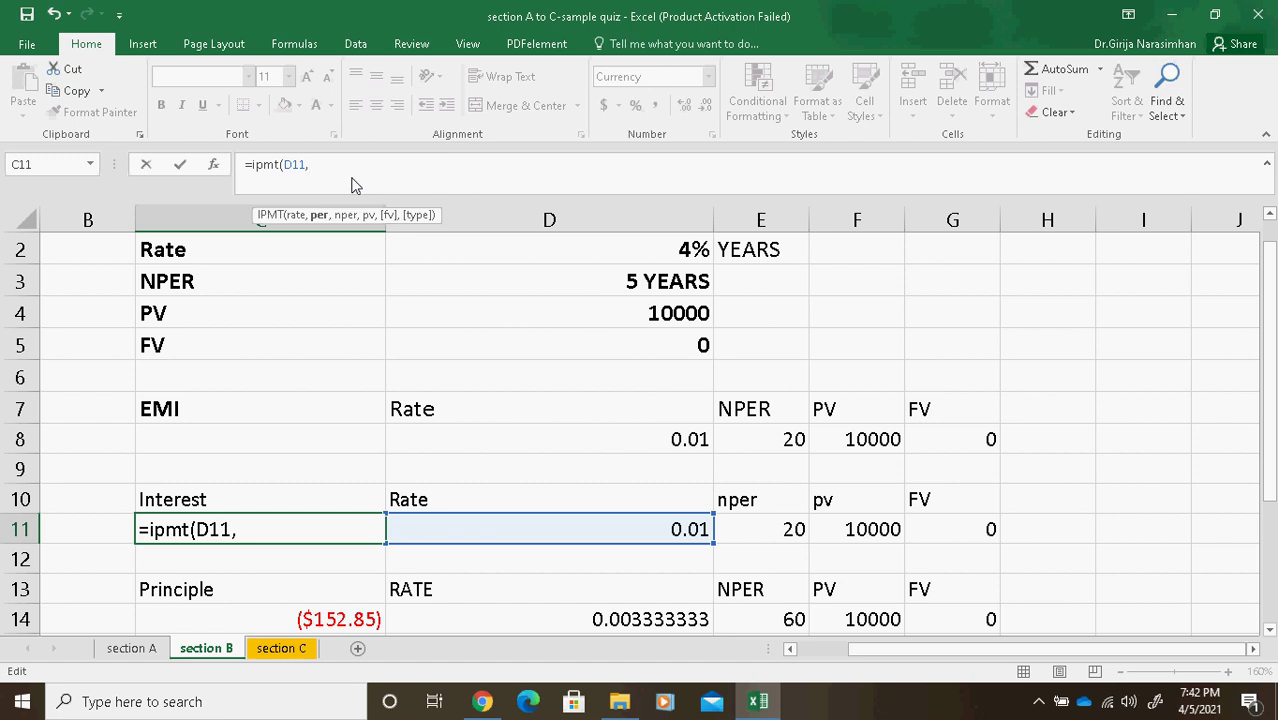
pyautogui.write('3')
pyautogui.write(',')
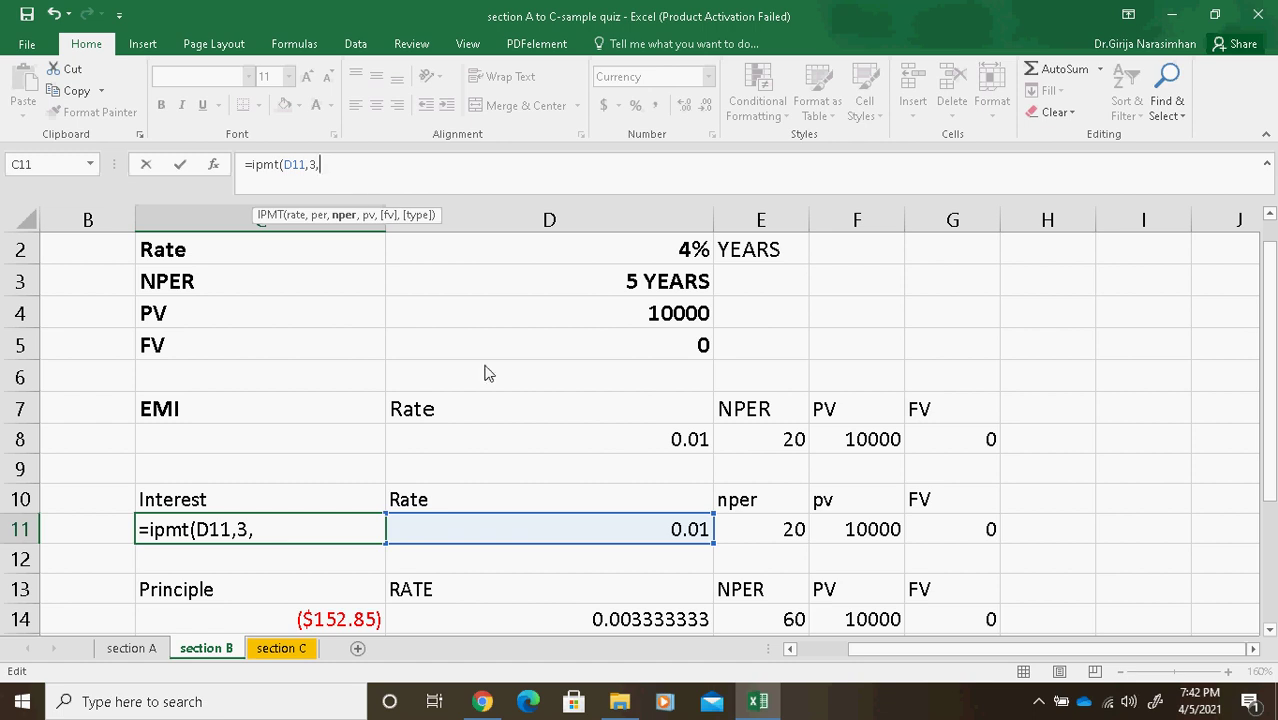
pyautogui.click(749, 540)
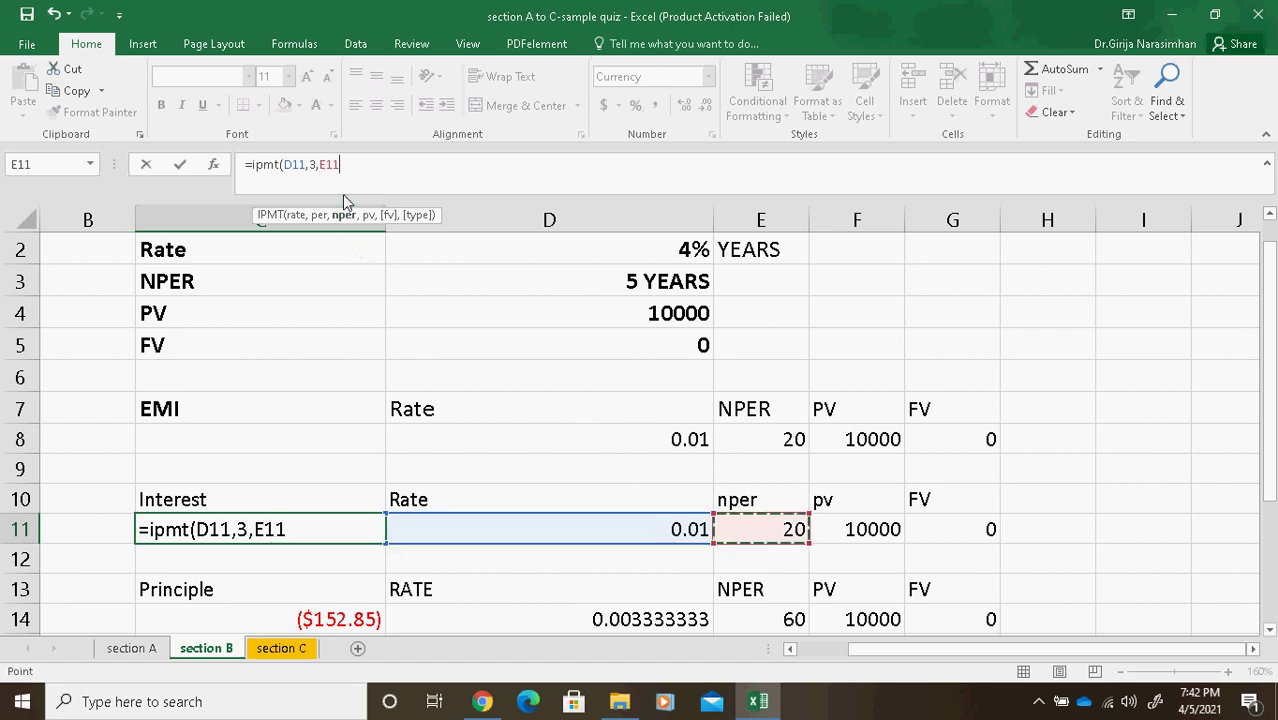
pyautogui.write(',')
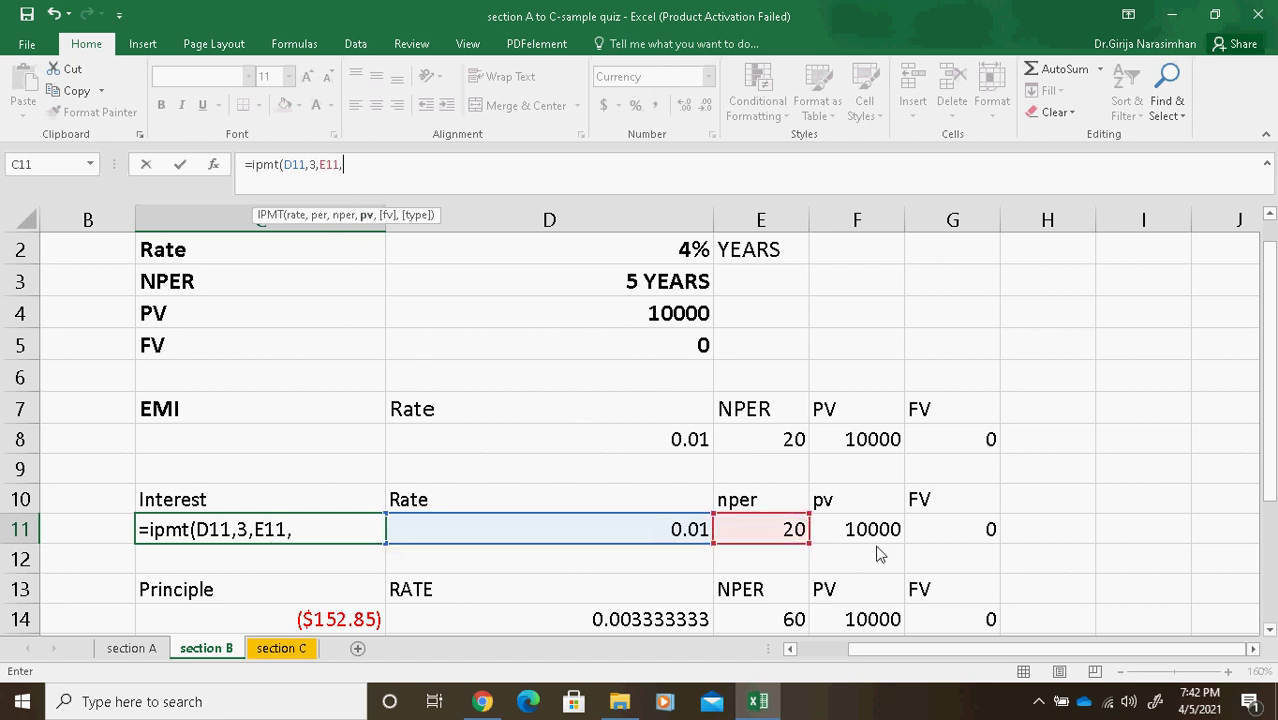
pyautogui.click(882, 545)
pyautogui.write(',')
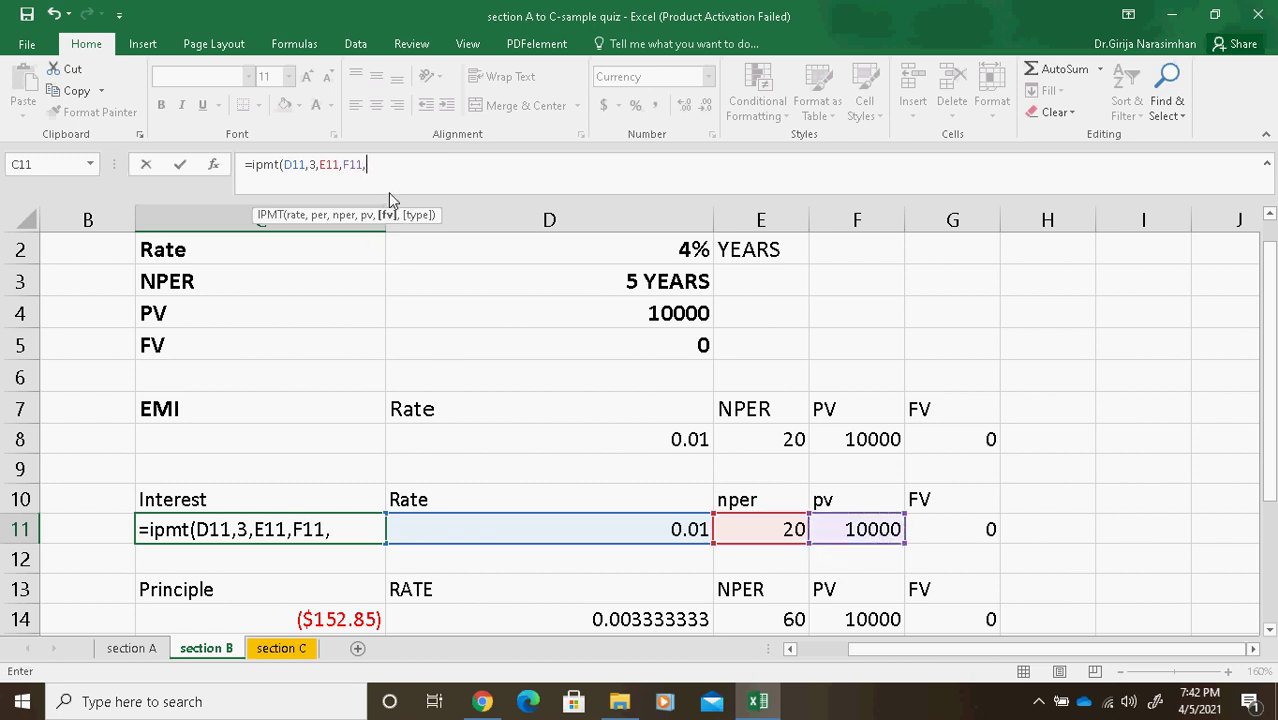
pyautogui.click(941, 541)
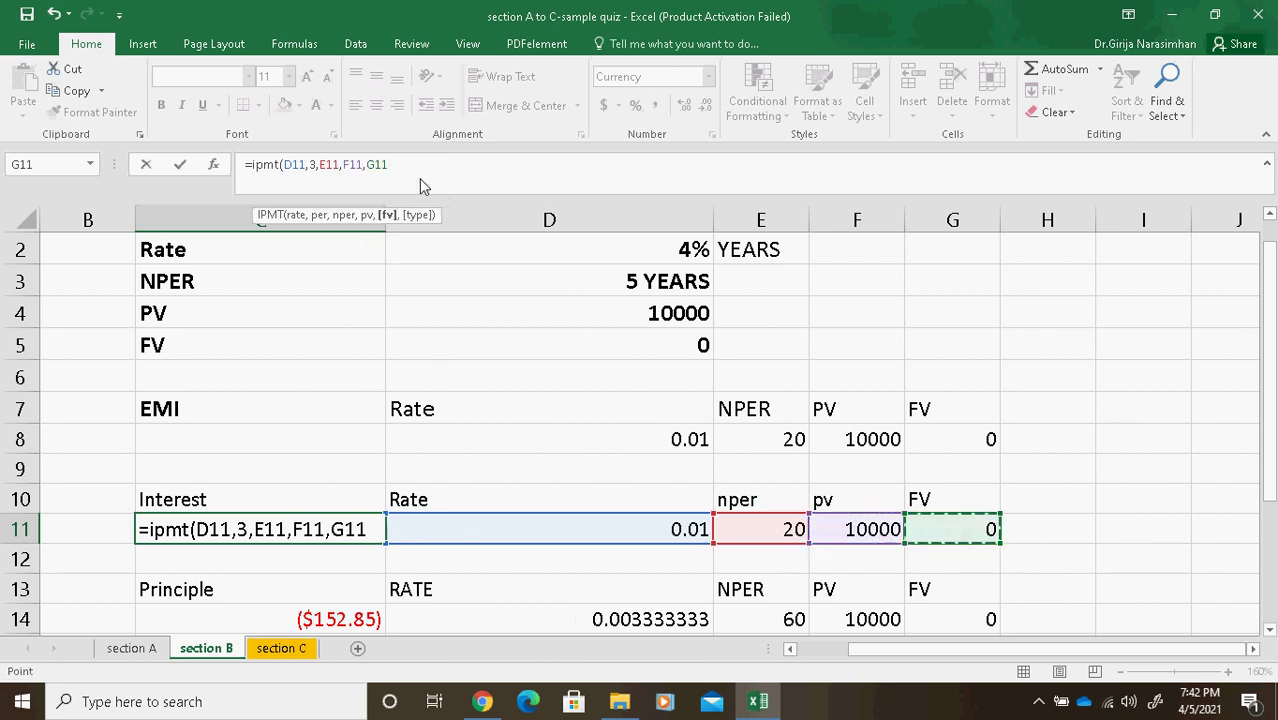
pyautogui.write(')')
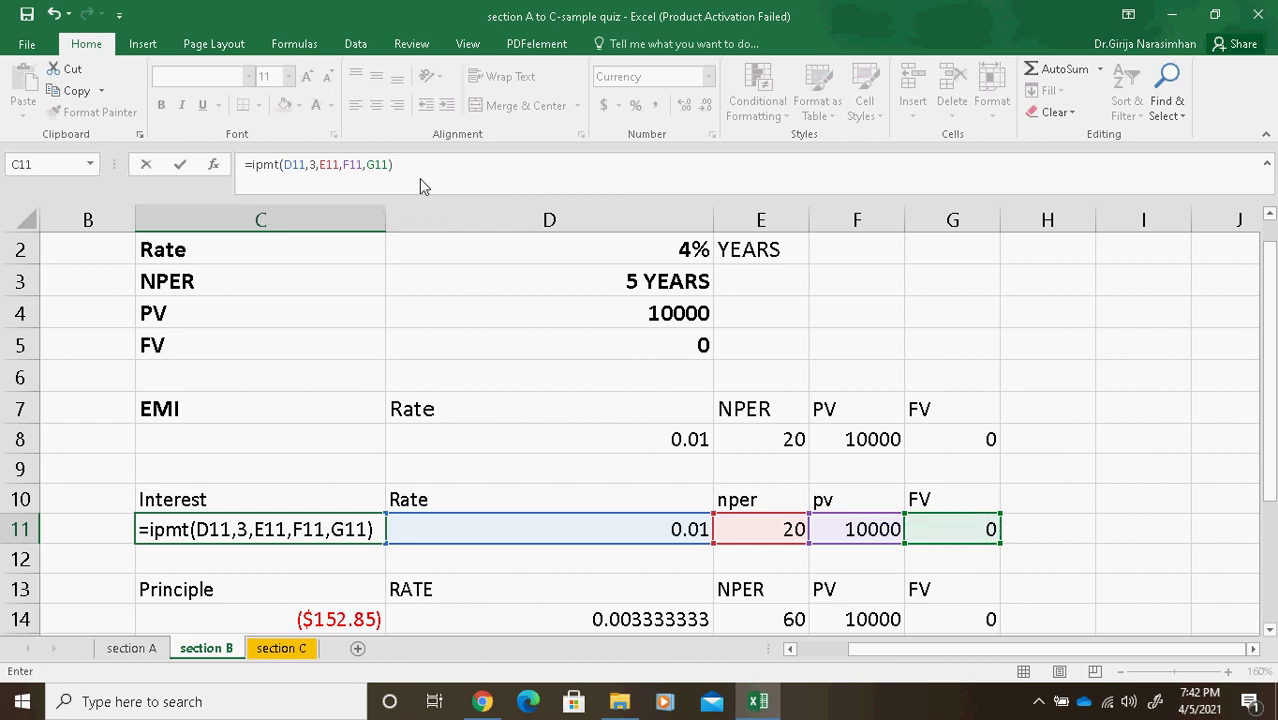
pyautogui.press('Return')
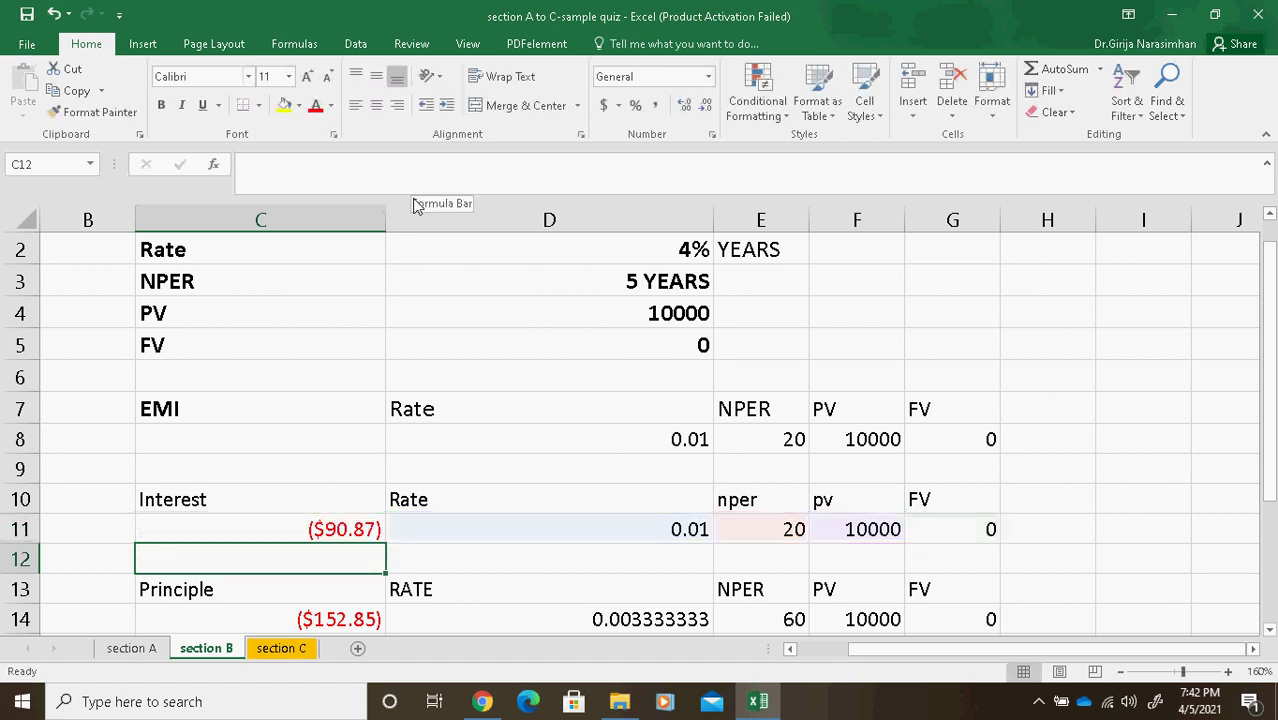
# Review the period argument 3 in the IPMT formula of cell C11, leaving the formula as entered
pyautogui.click(345, 538)
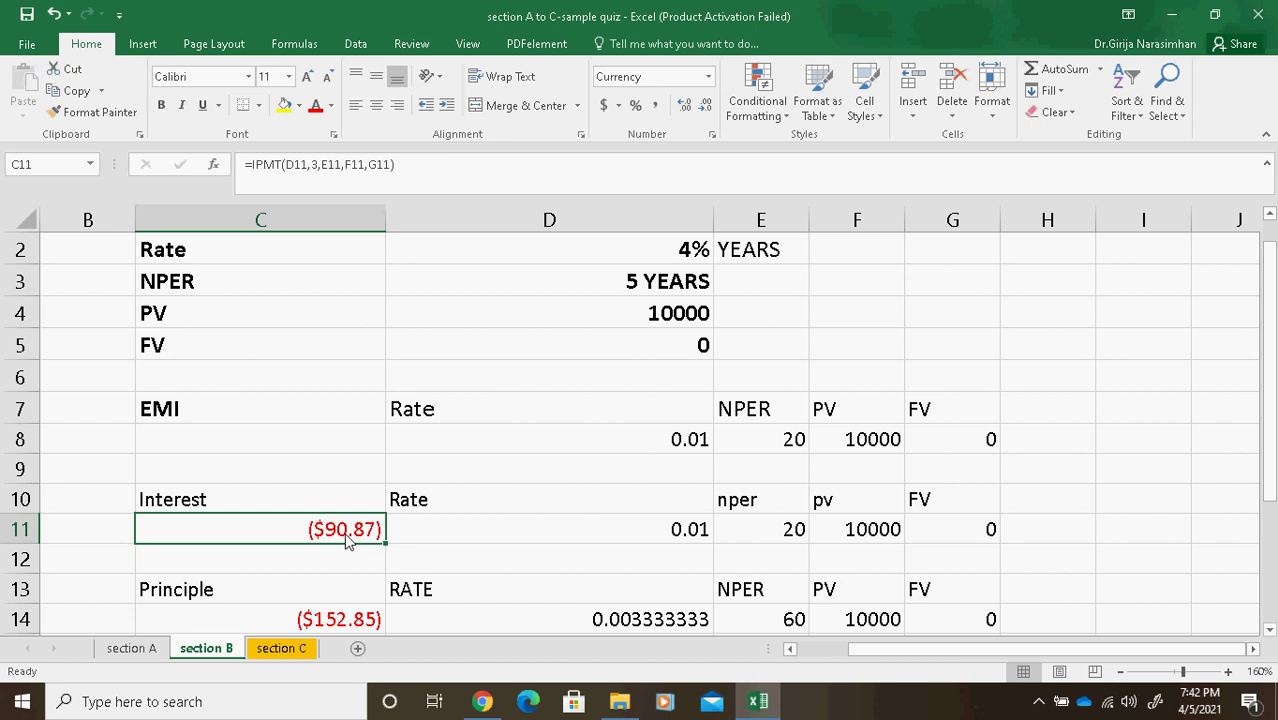
pyautogui.click(313, 170)
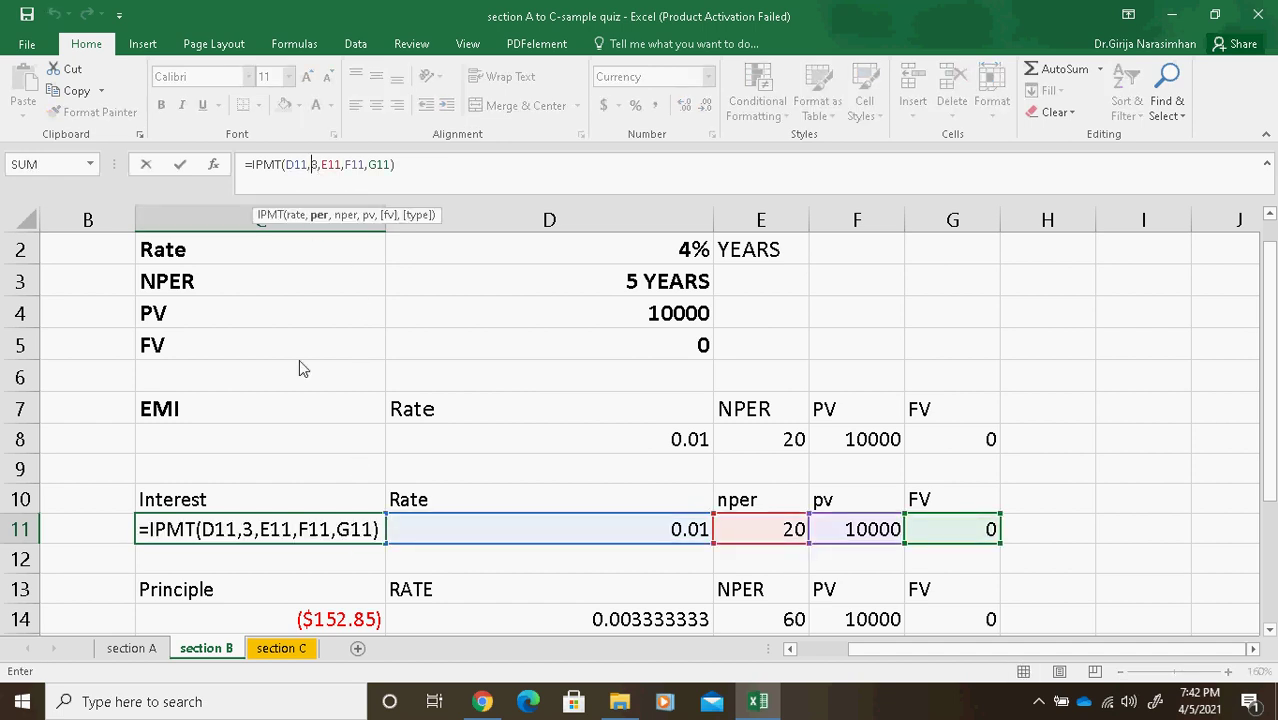
pyautogui.doubleClick(252, 537)
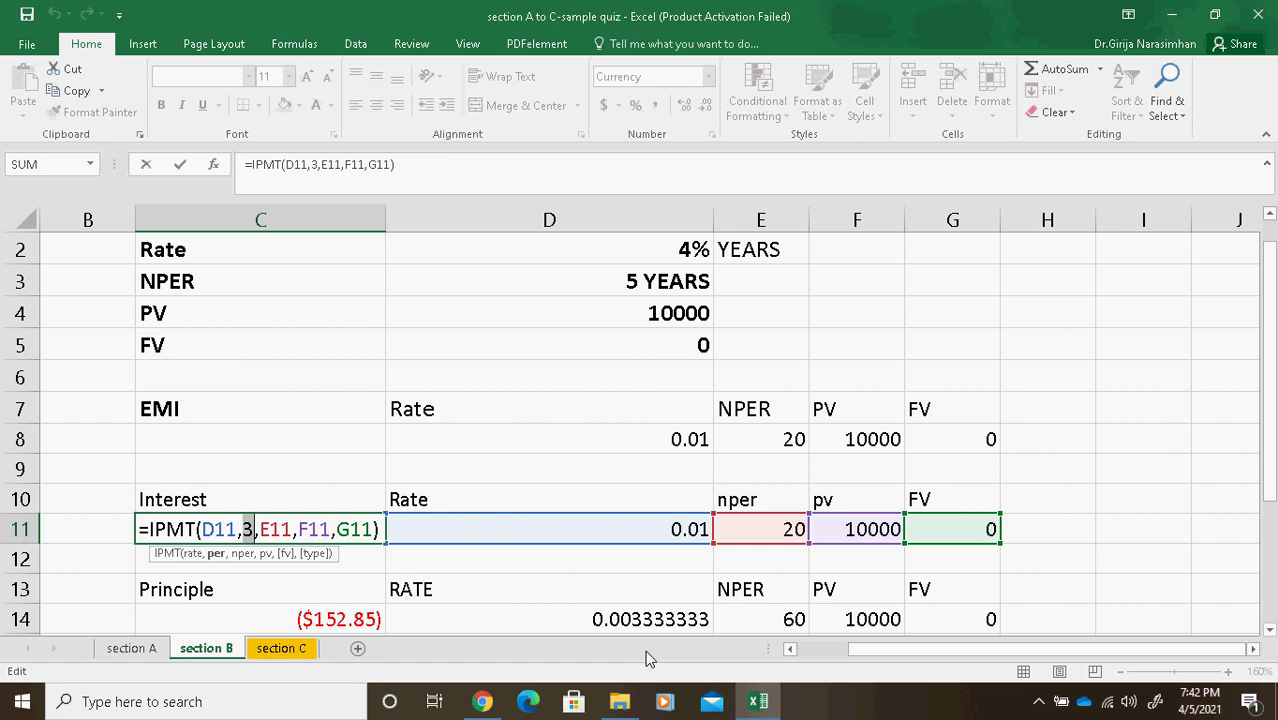
pyautogui.click(686, 533)
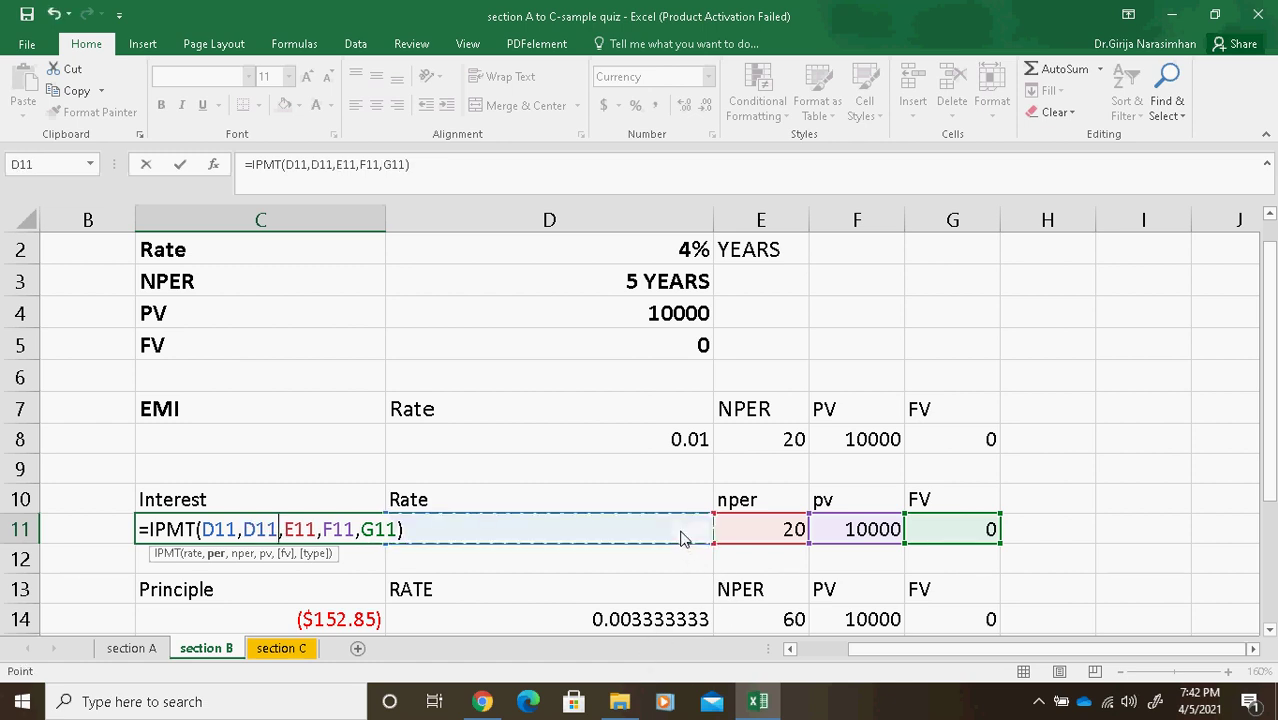
pyautogui.press('Escape')
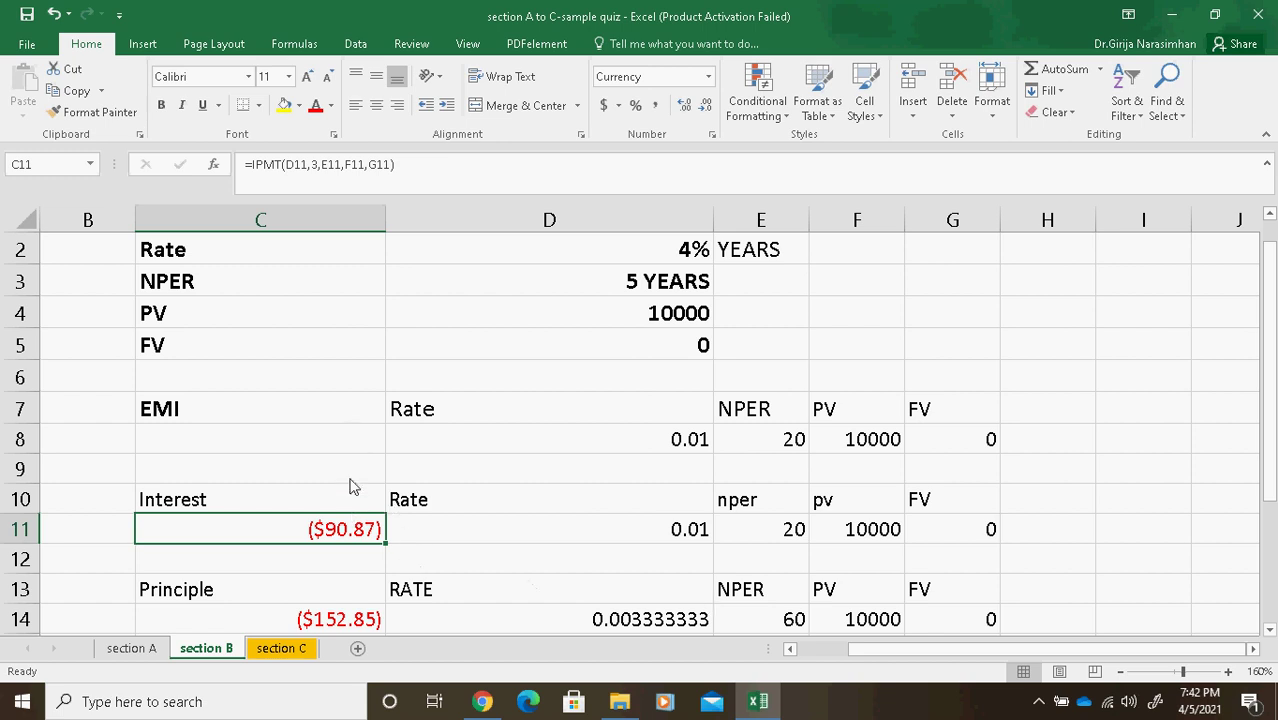
# Switch to the quiz in Chrome and answer question 16 on the 3rd quarter interest with 90.87, rechecking C11 in Excel
pyautogui.click(472, 702)
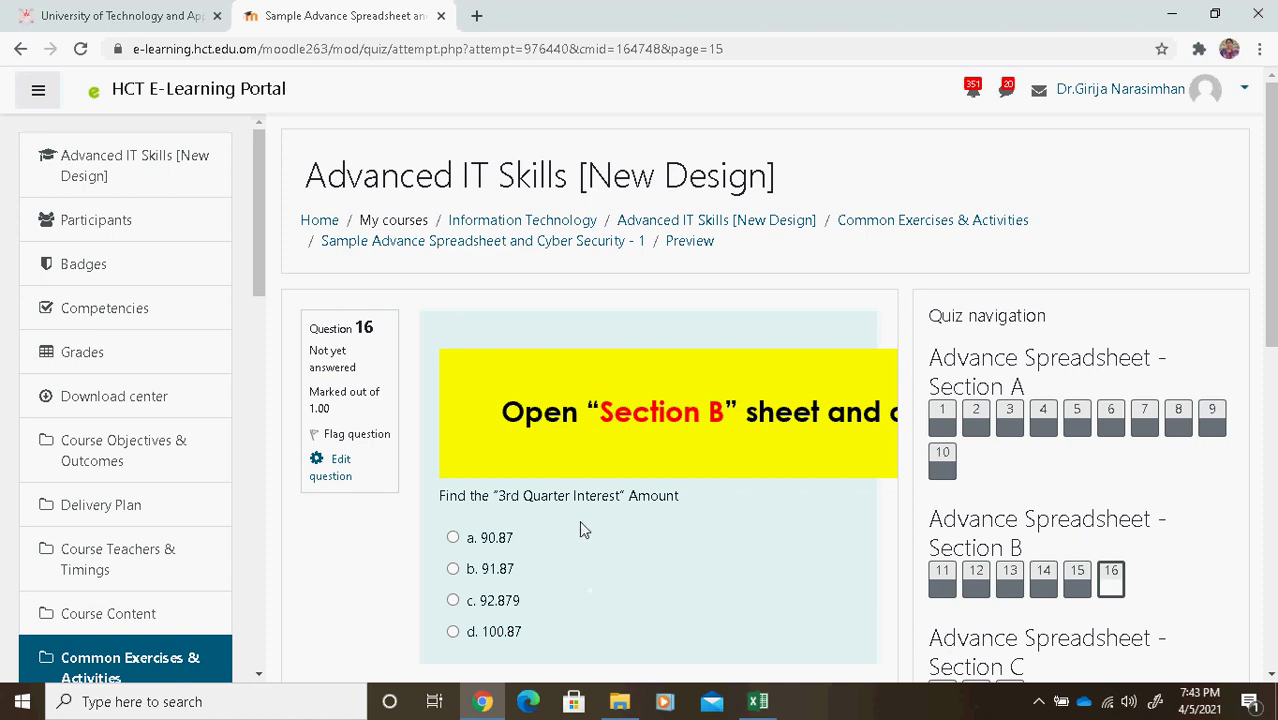
pyautogui.click(758, 702)
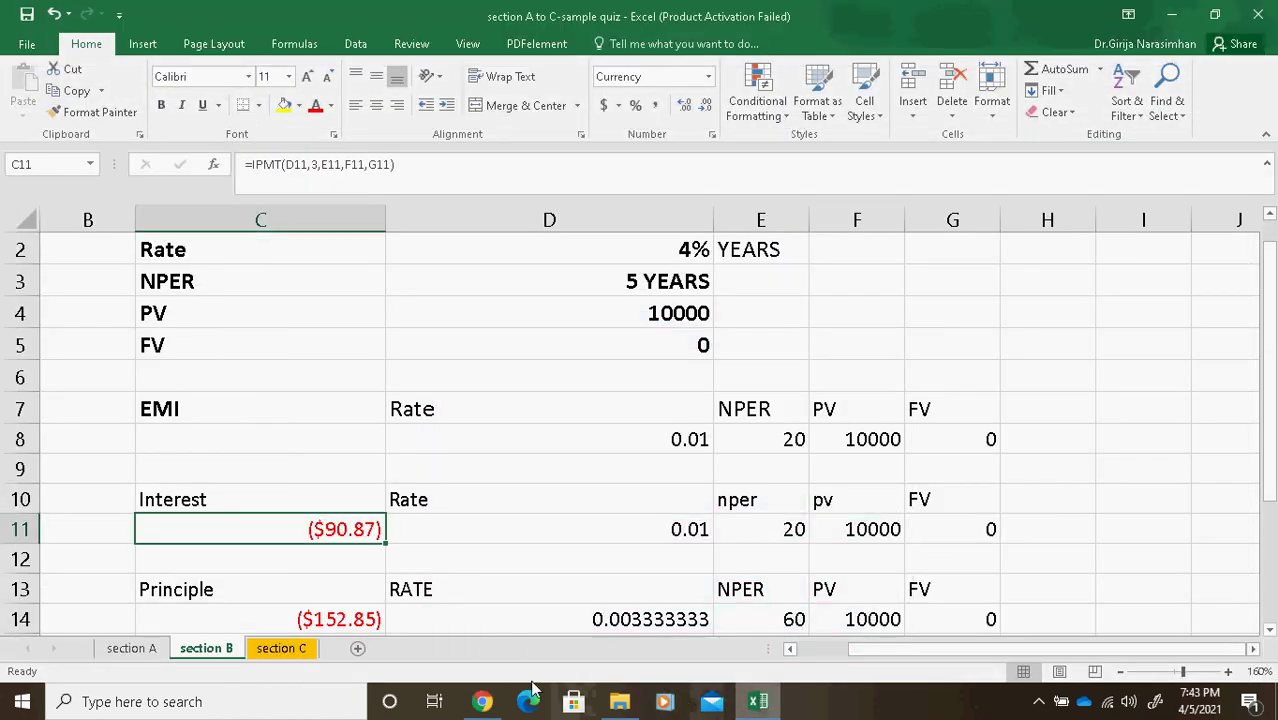
pyautogui.click(482, 702)
pyautogui.click(453, 538)
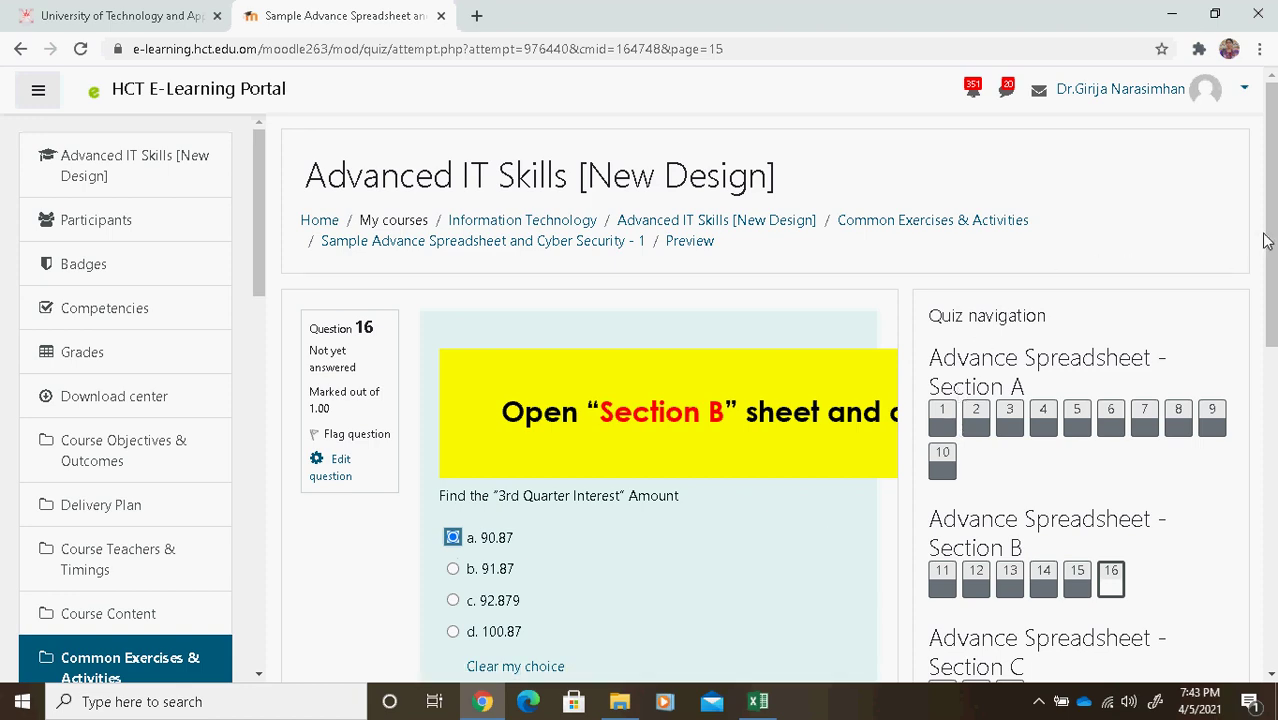
# Go on to question 17 about the tab color and open the section C sheet in Excel
pyautogui.moveTo(1265, 240); pyautogui.dragTo(1265, 386)
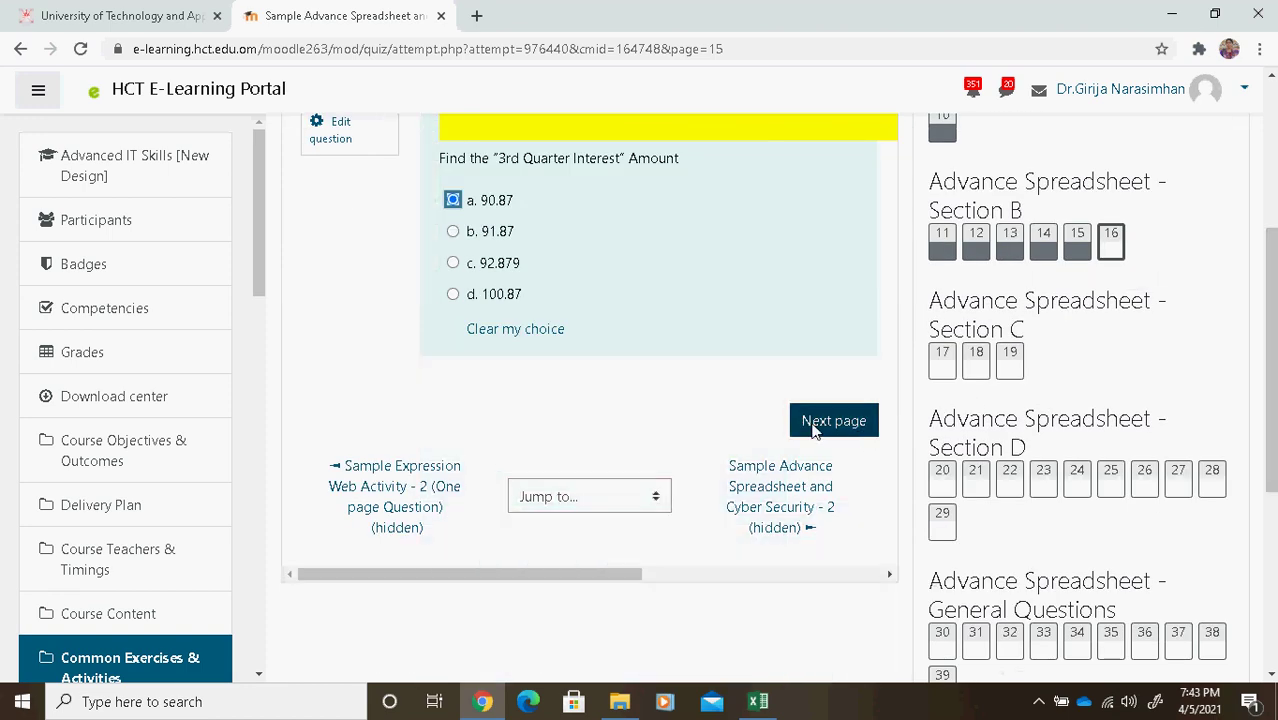
pyautogui.click(813, 422)
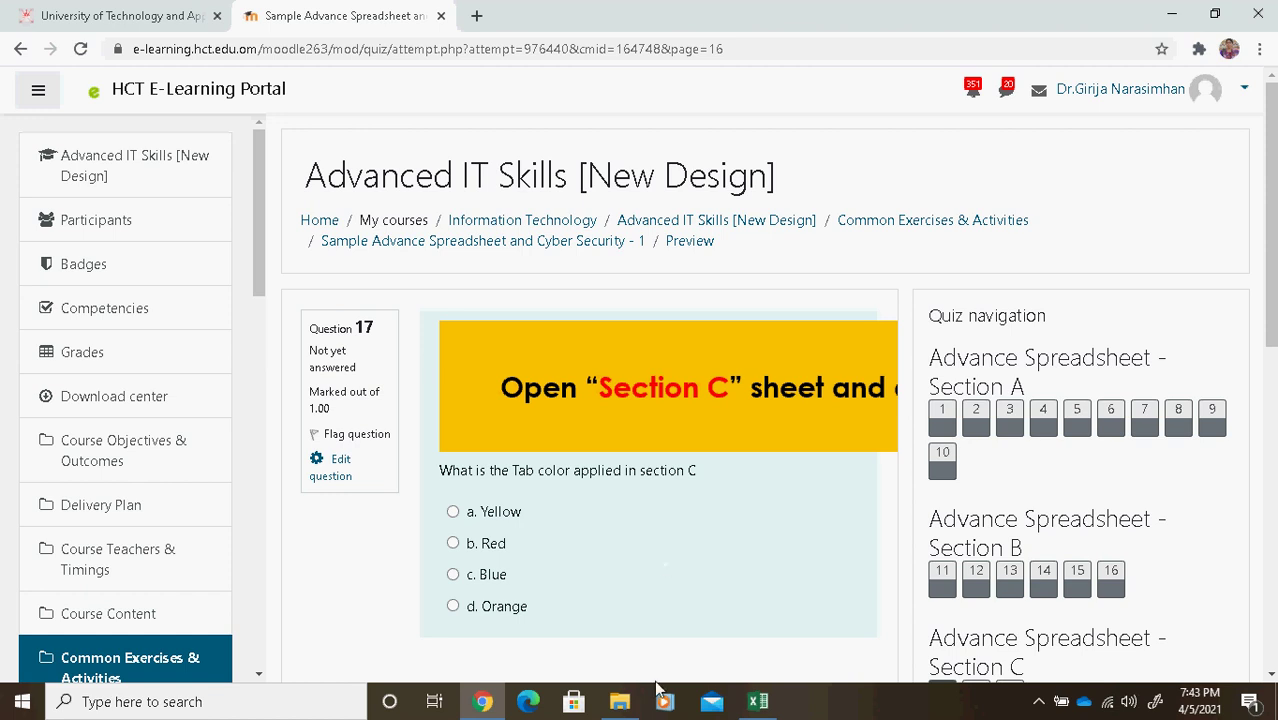
pyautogui.click(758, 701)
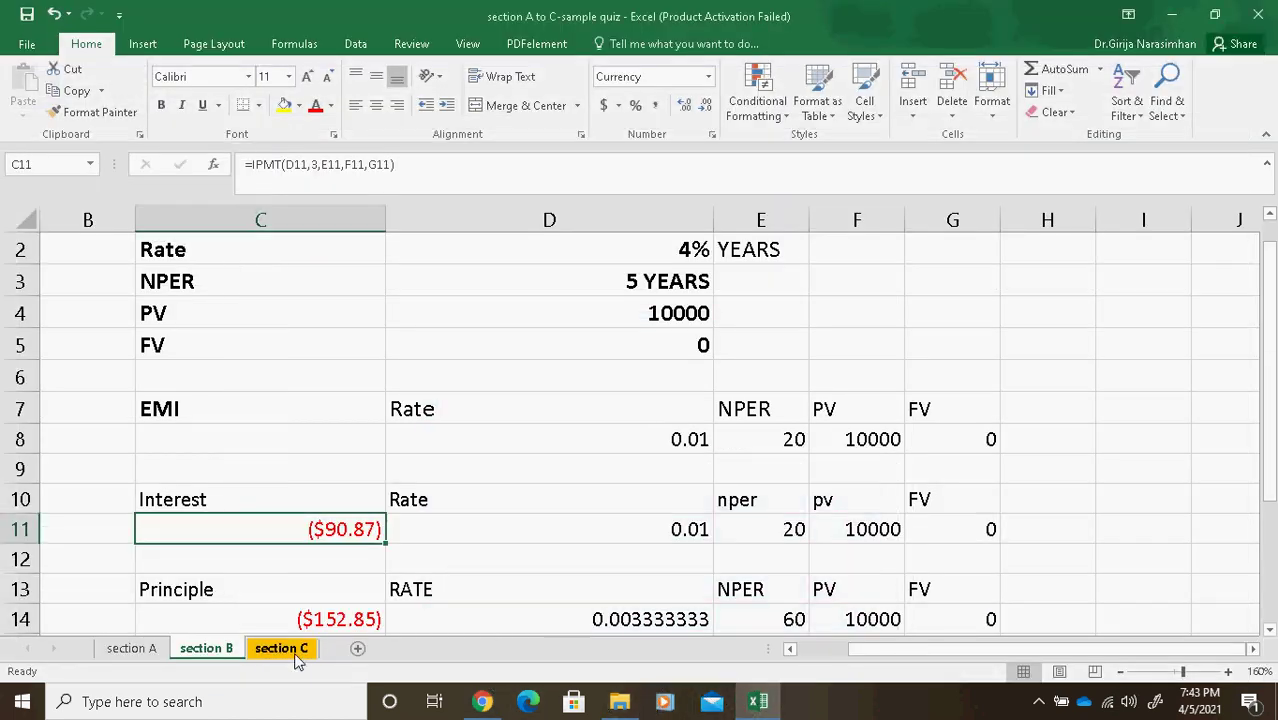
pyautogui.click(281, 648)
# Select the filtered borrower table I5:M7 on the section C sheet and open the Advanced Filter settings
pyautogui.click(815, 485)
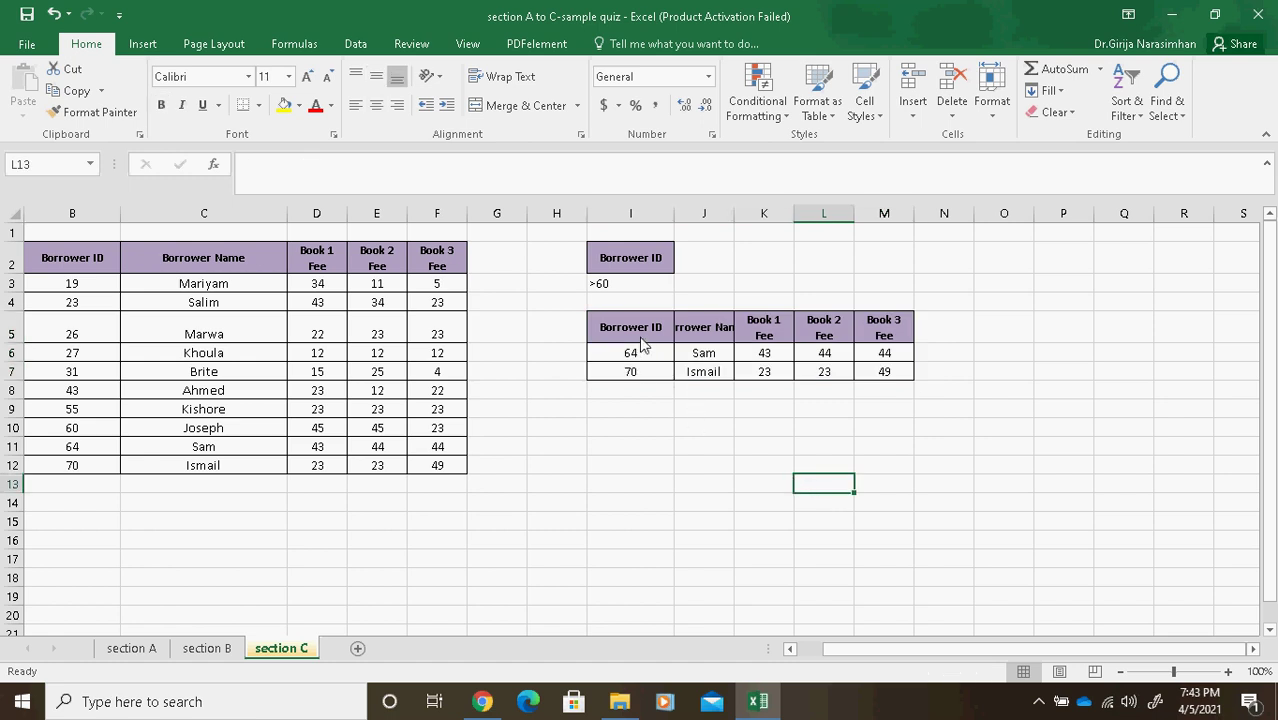
pyautogui.click(640, 328)
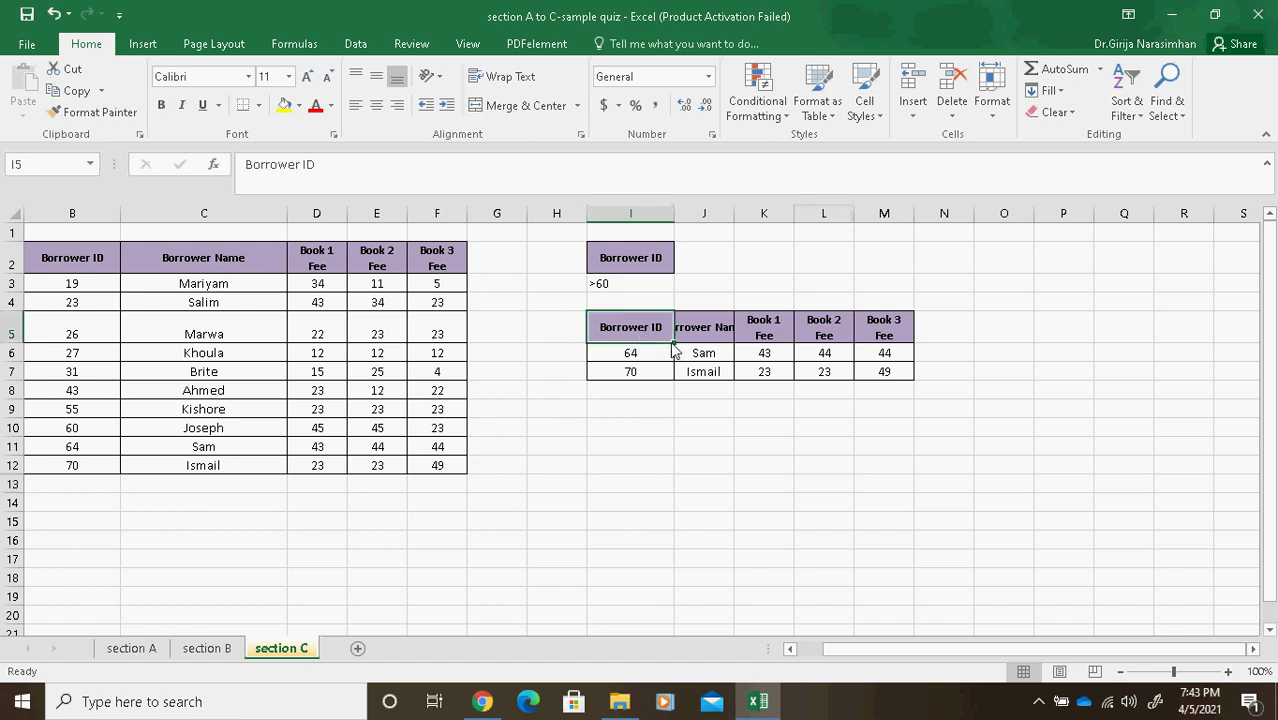
pyautogui.moveTo(673, 350); pyautogui.dragTo(893, 380)
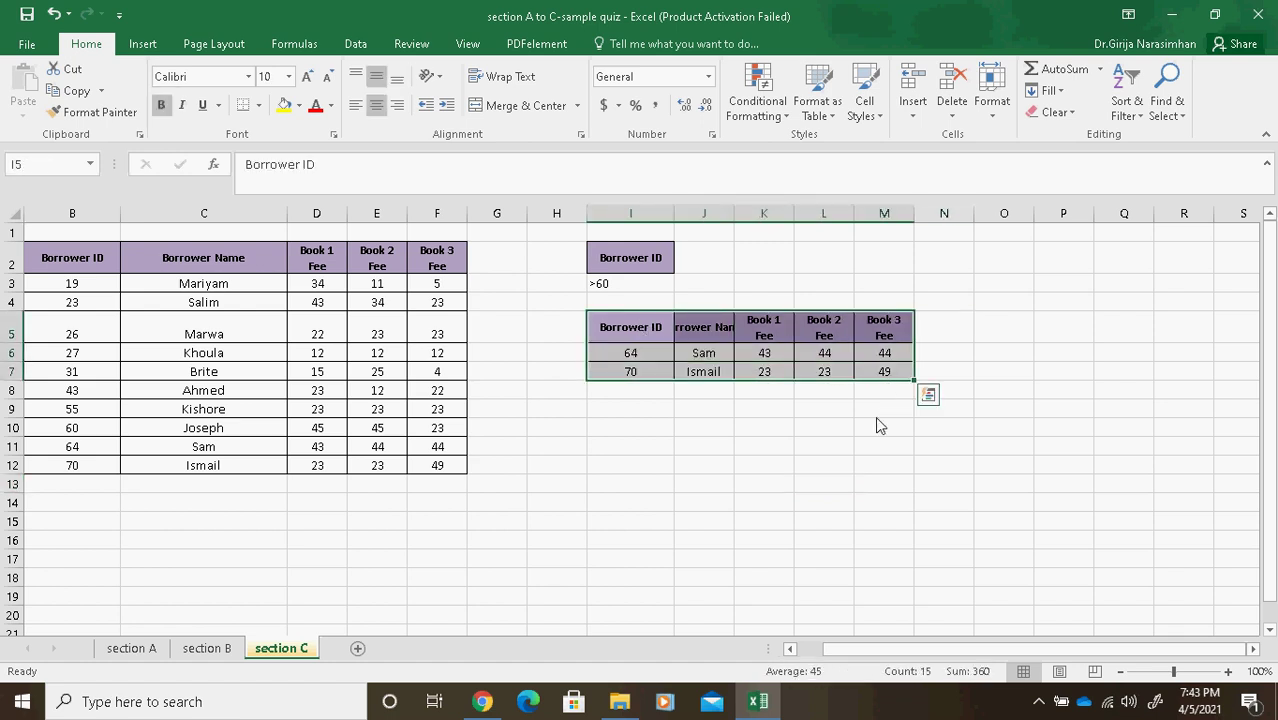
pyautogui.click(354, 46)
pyautogui.click(290, 48)
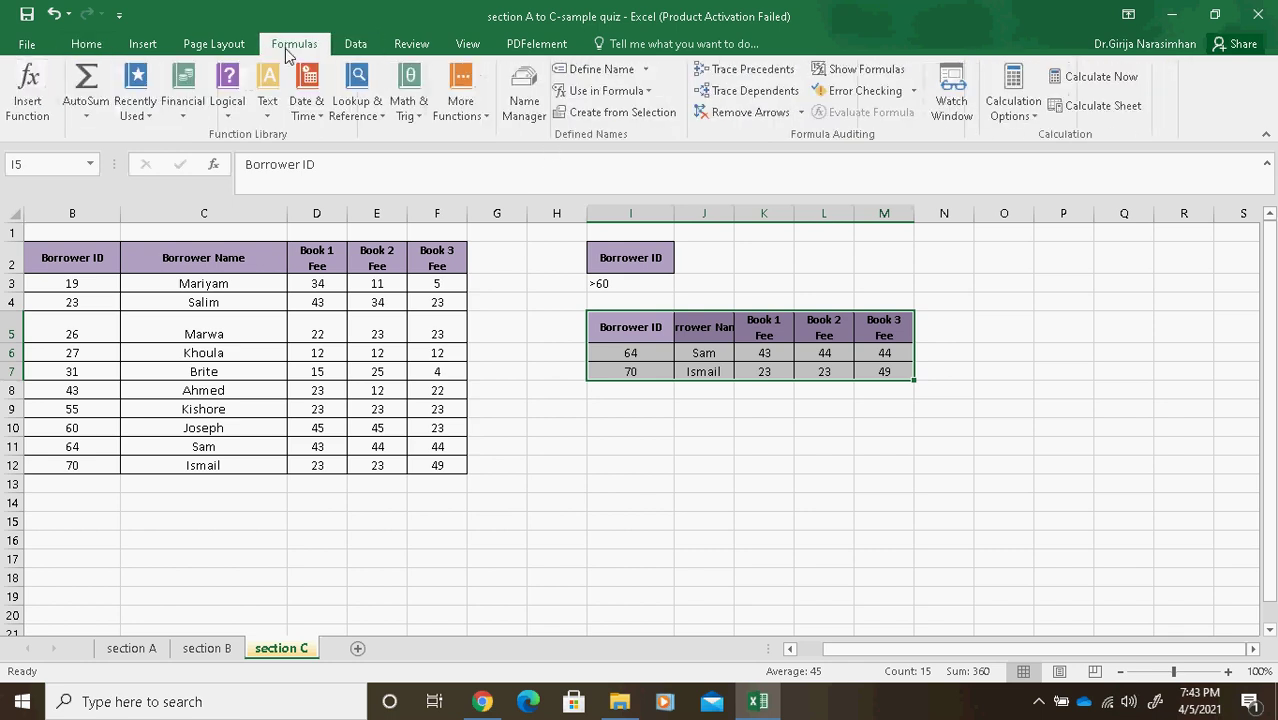
pyautogui.click(354, 45)
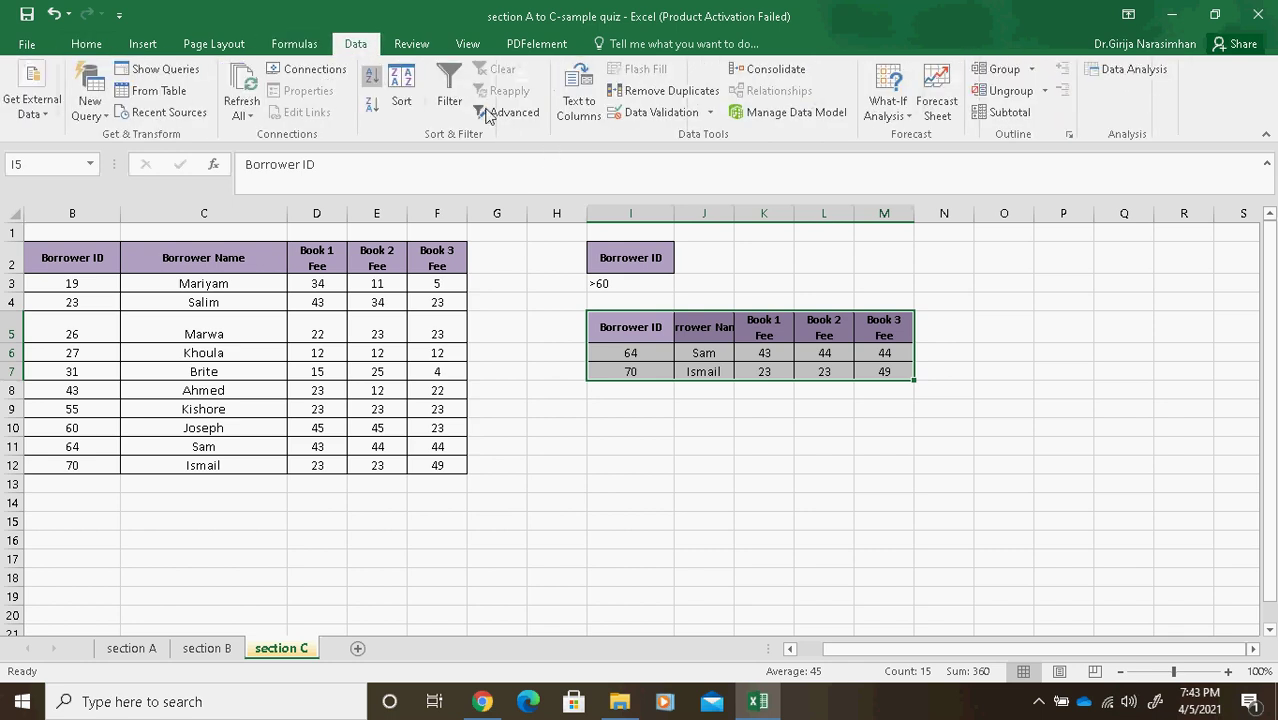
pyautogui.click(520, 114)
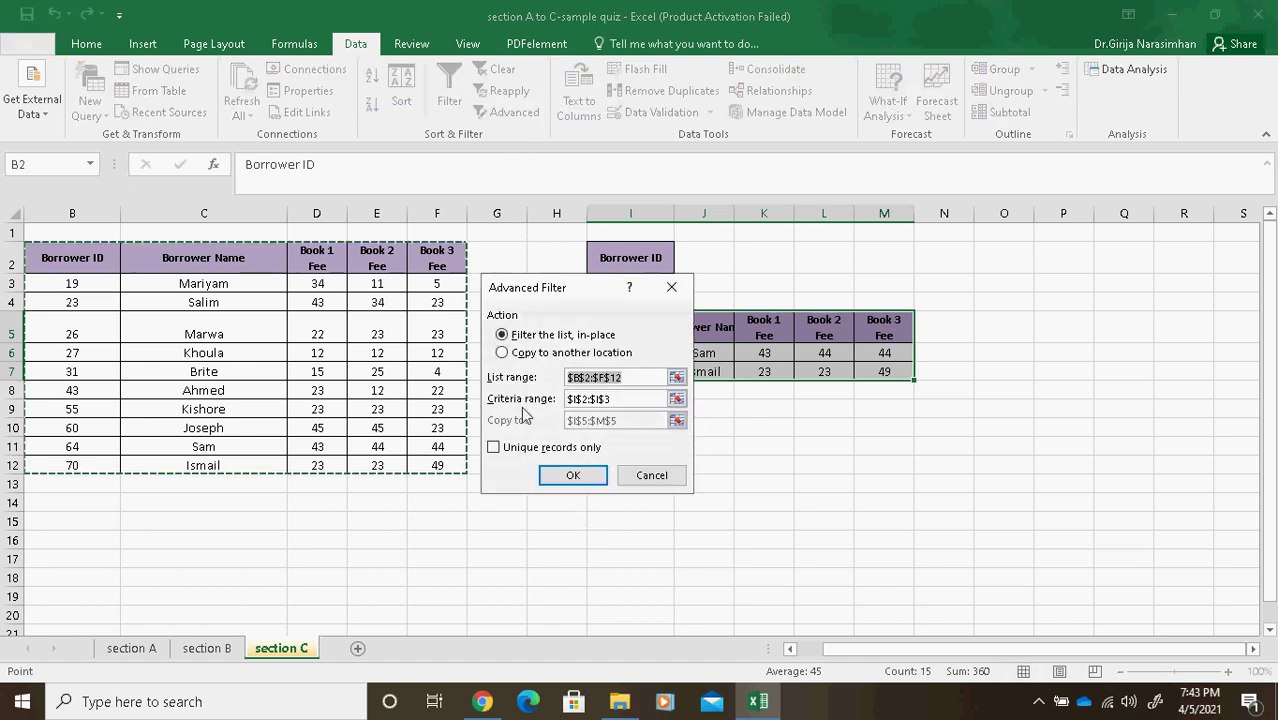
# Examine the list range and criteria range of the advanced filter, moving the dialog clear of the criteria cells
pyautogui.click(635, 381)
pyautogui.moveTo(635, 380); pyautogui.dragTo(563, 379)
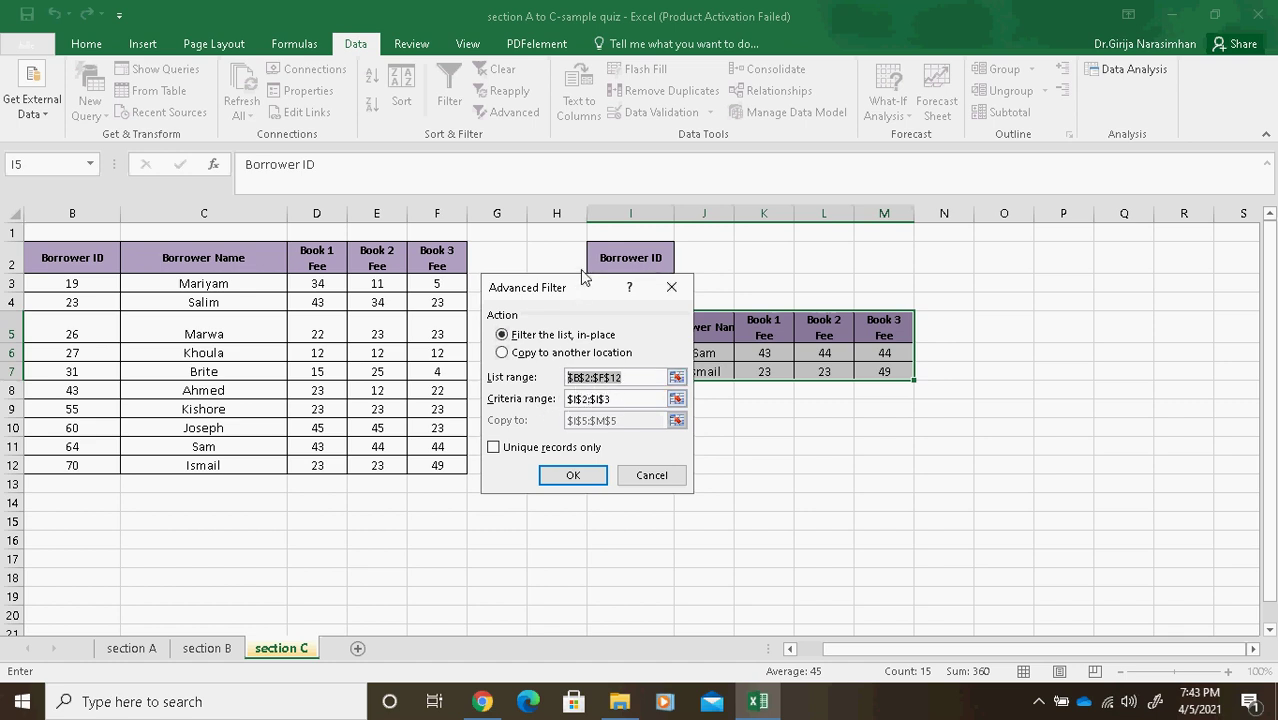
pyautogui.moveTo(585, 292); pyautogui.dragTo(585, 340)
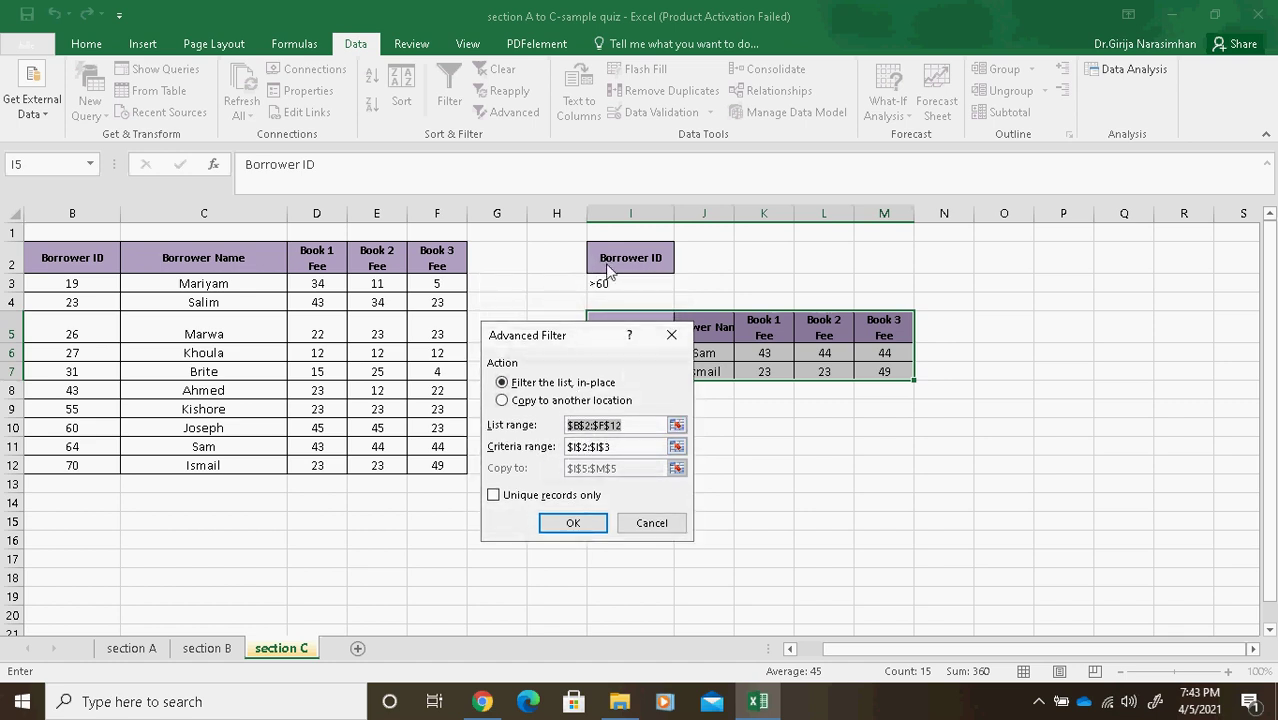
pyautogui.click(616, 450)
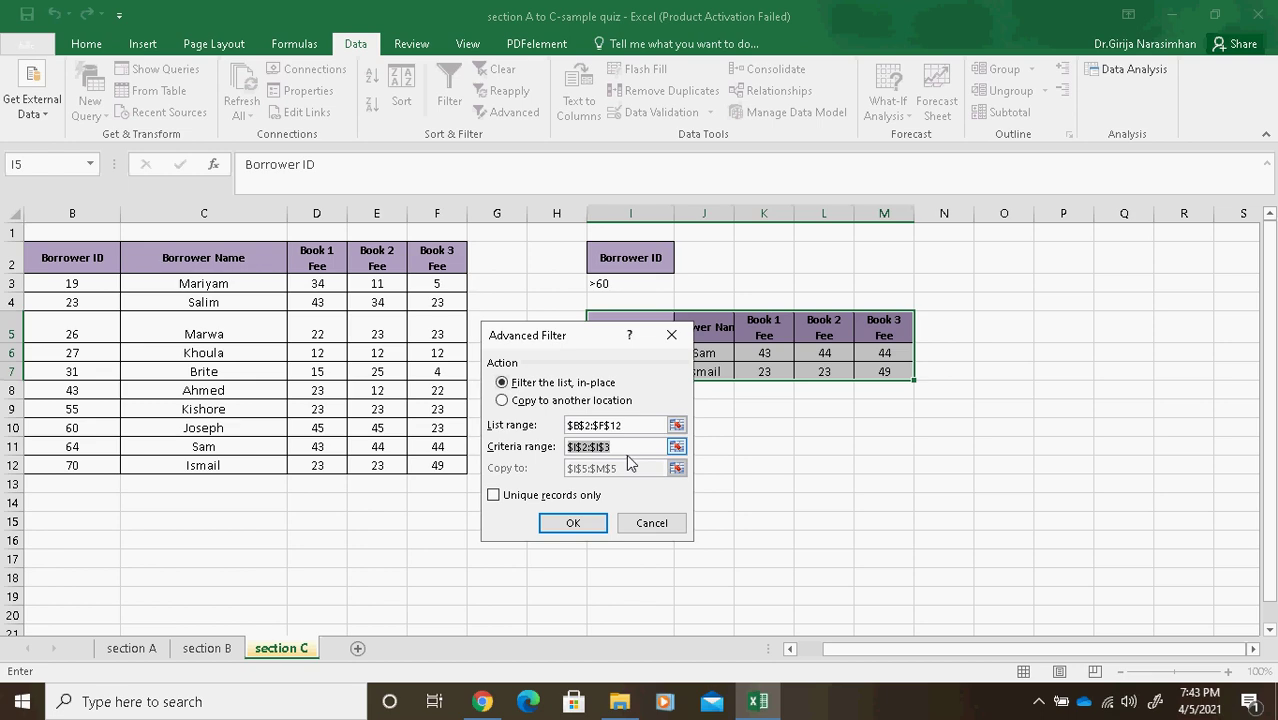
# Reread question 17 on the section C tab color in Chrome and return to the Excel workbook
pyautogui.click(482, 701)
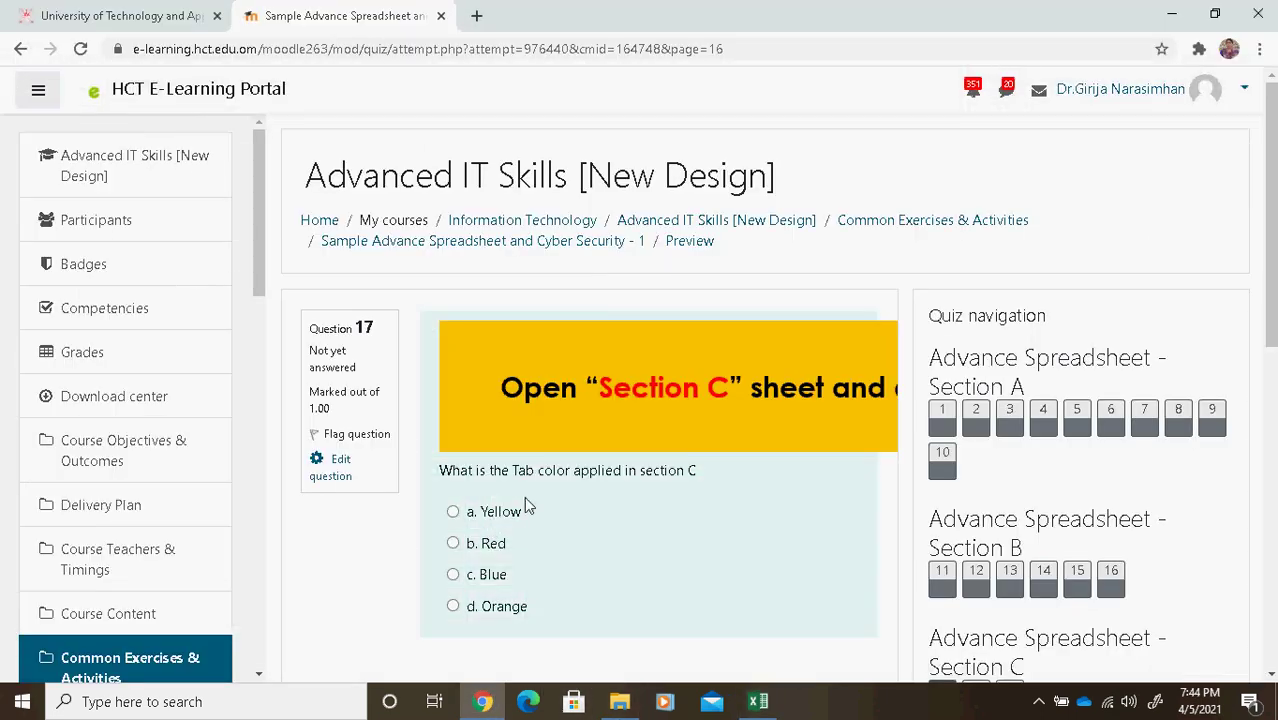
pyautogui.click(758, 701)
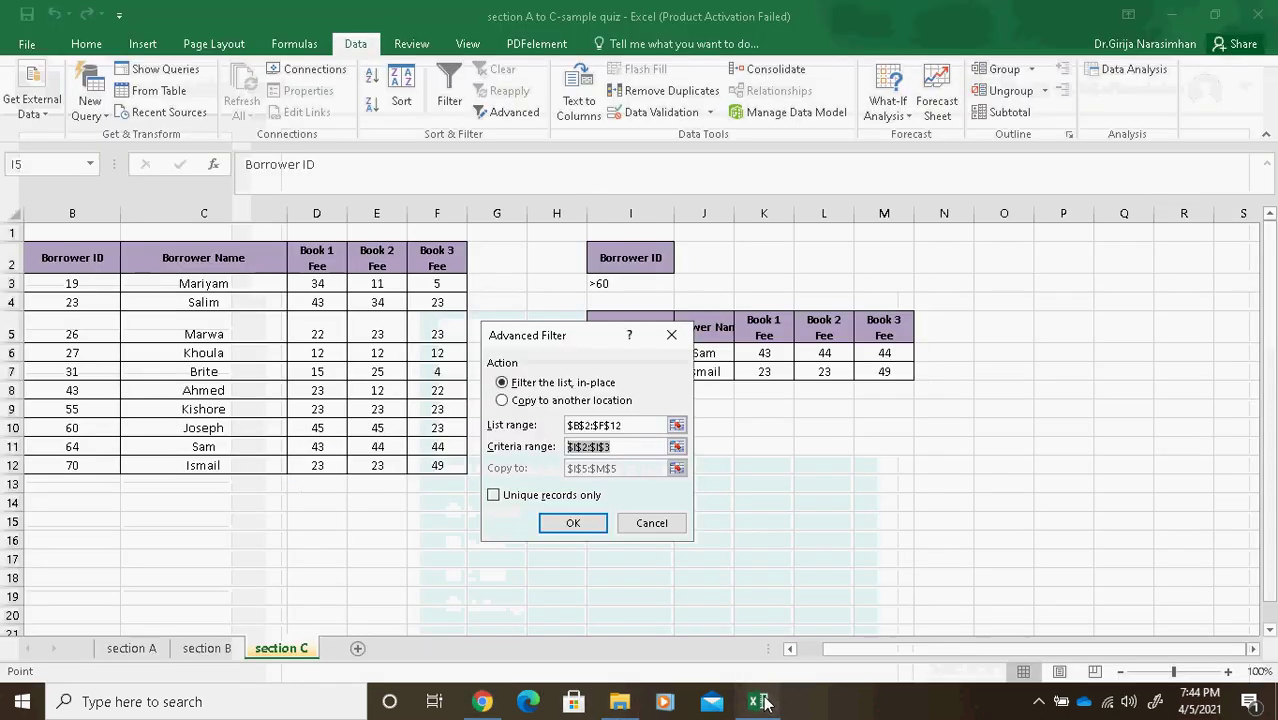
# Close the Advanced Filter settings and view the tab color choices of the section C sheet
pyautogui.click(679, 530)
pyautogui.rightClick(305, 650)
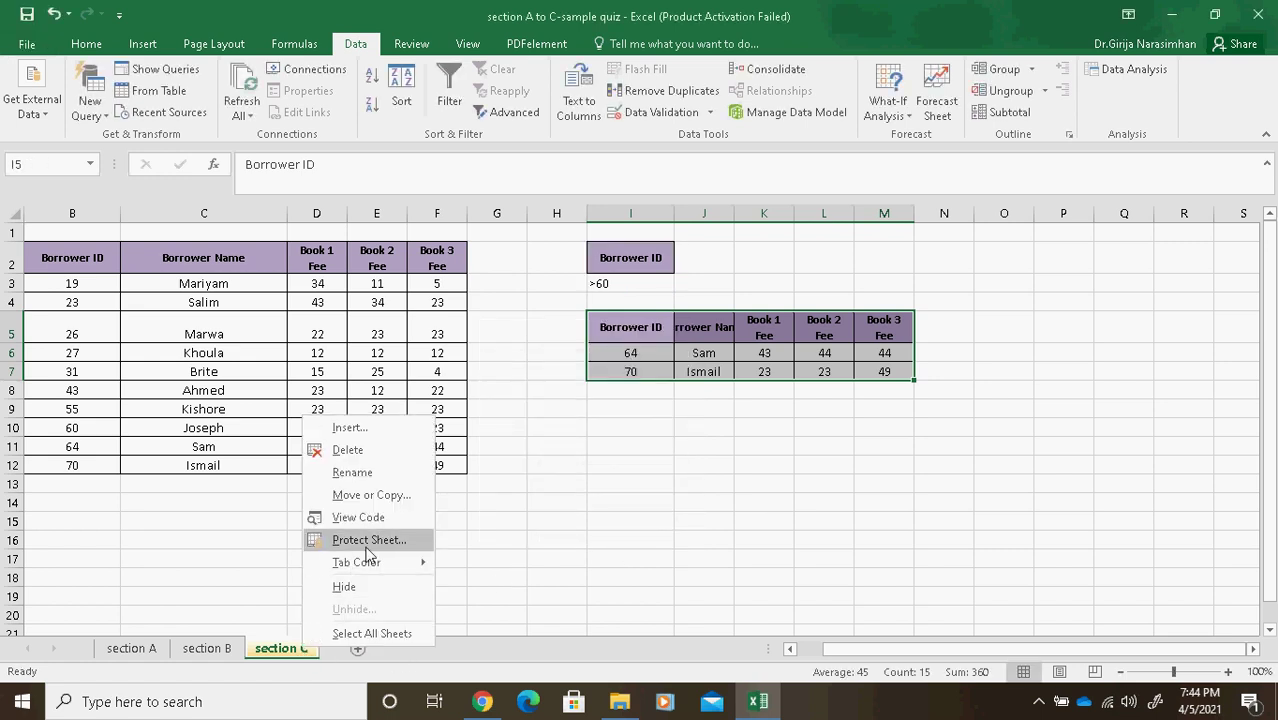
pyautogui.moveTo(368, 561)
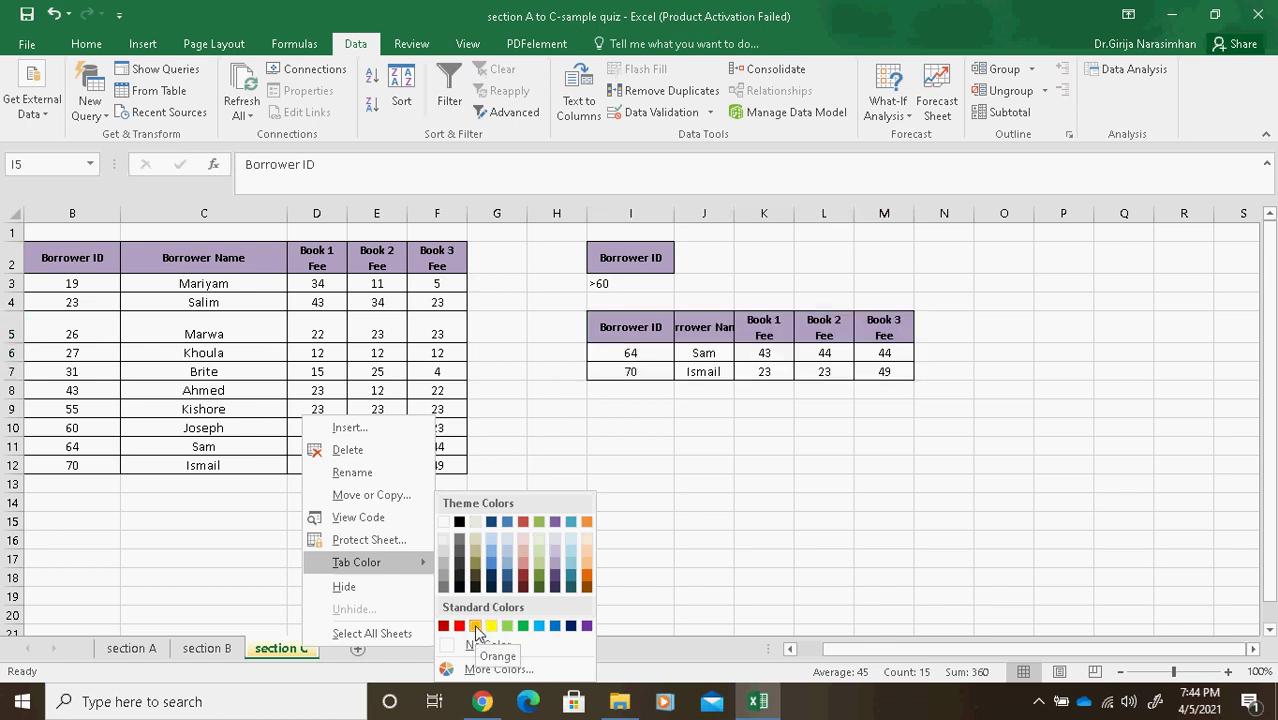
# Return to Chrome, answer question 17 with Orange and go on to question 18
pyautogui.click(483, 701)
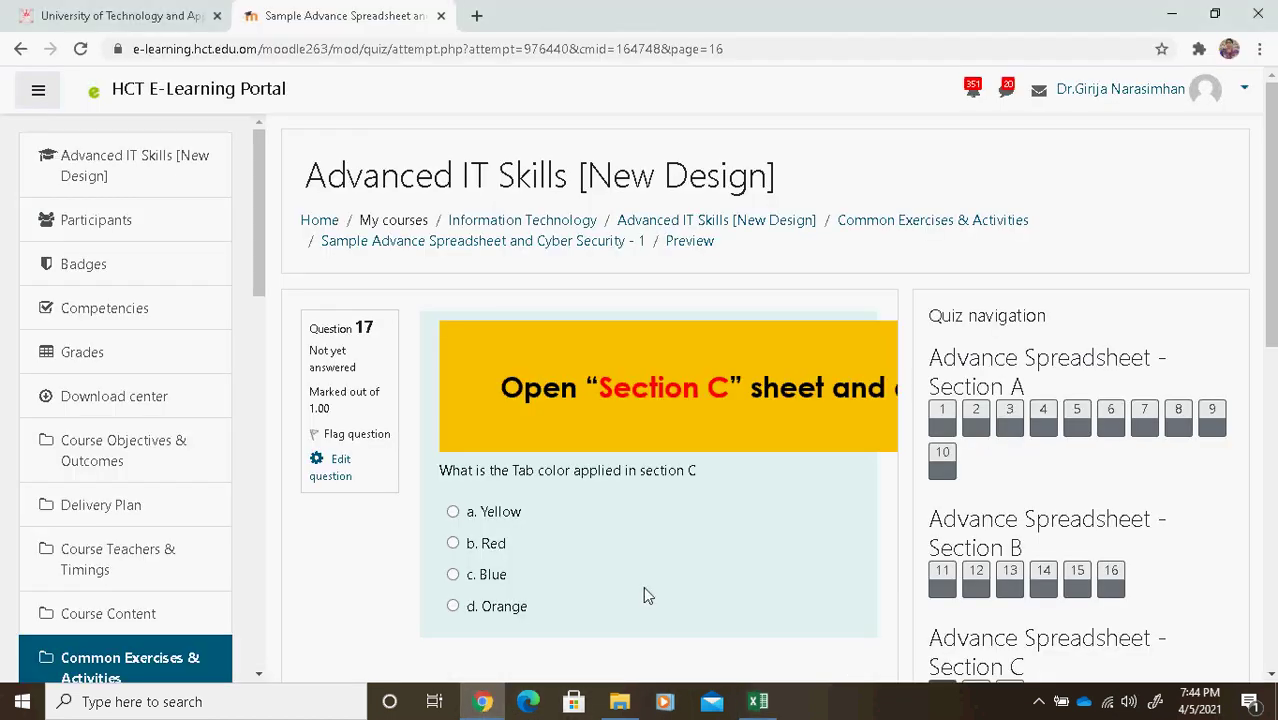
pyautogui.click(454, 607)
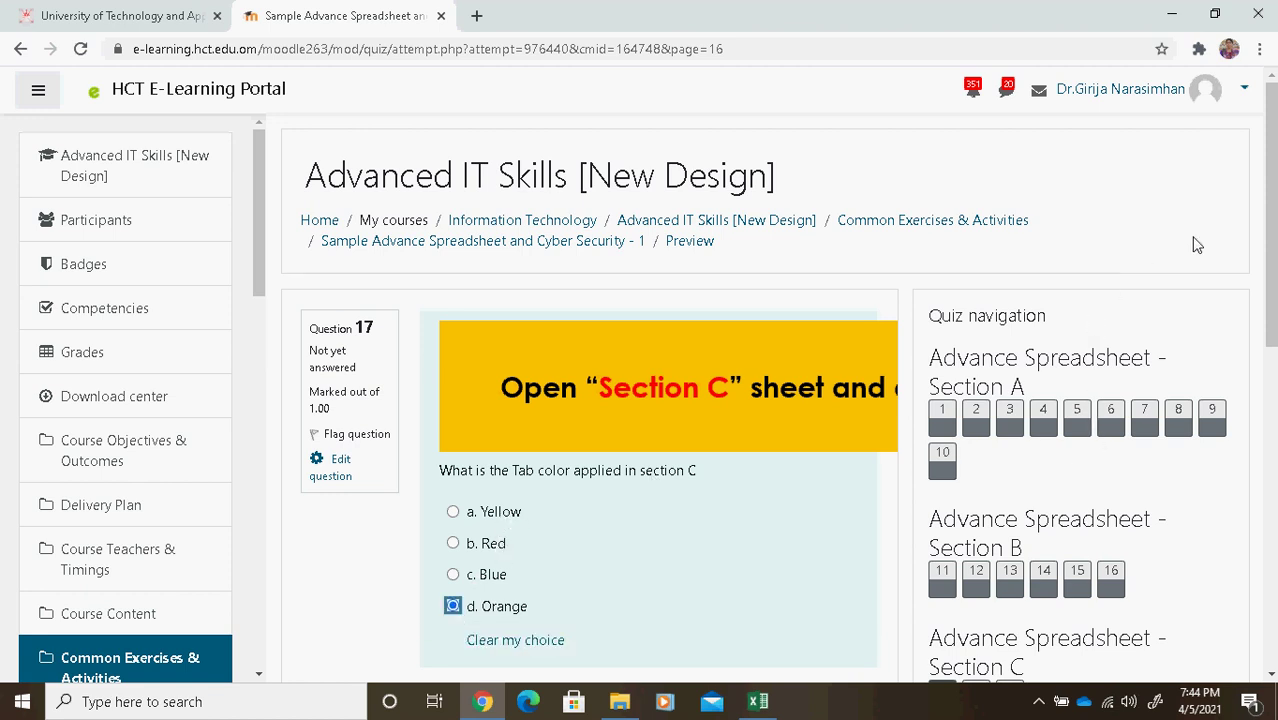
pyautogui.scroll(-2, 1266, 250)
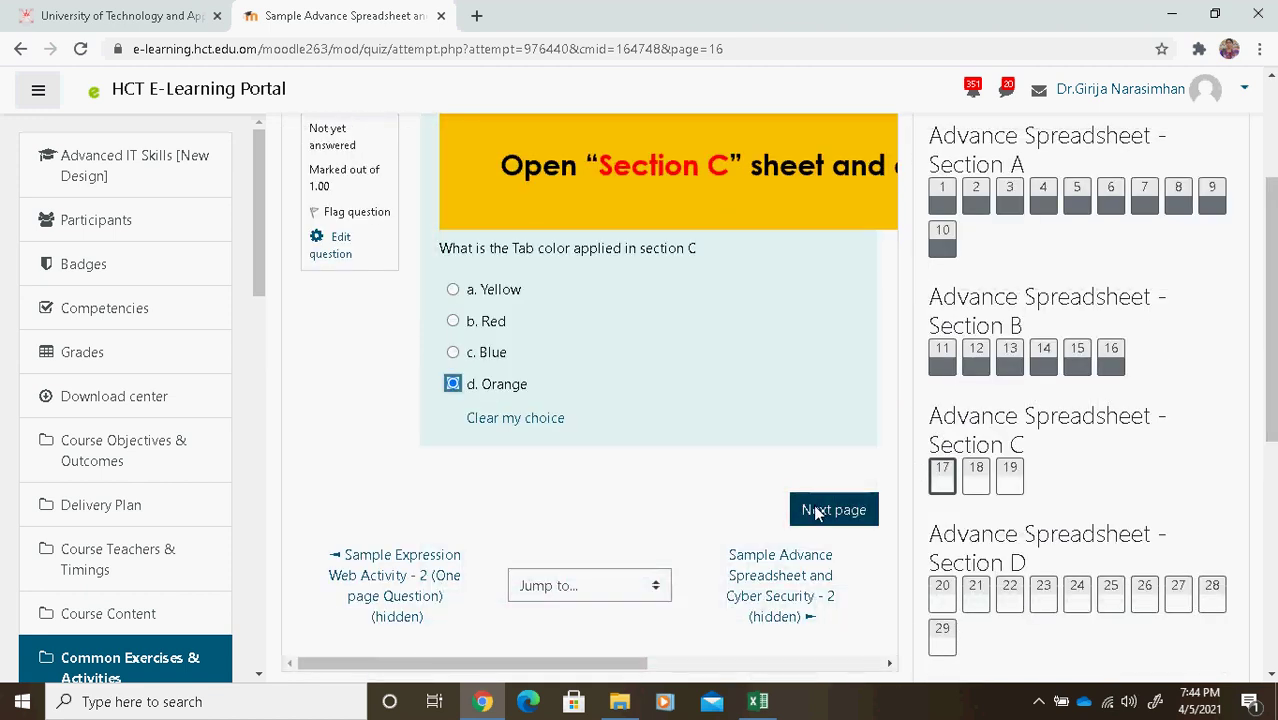
pyautogui.click(824, 509)
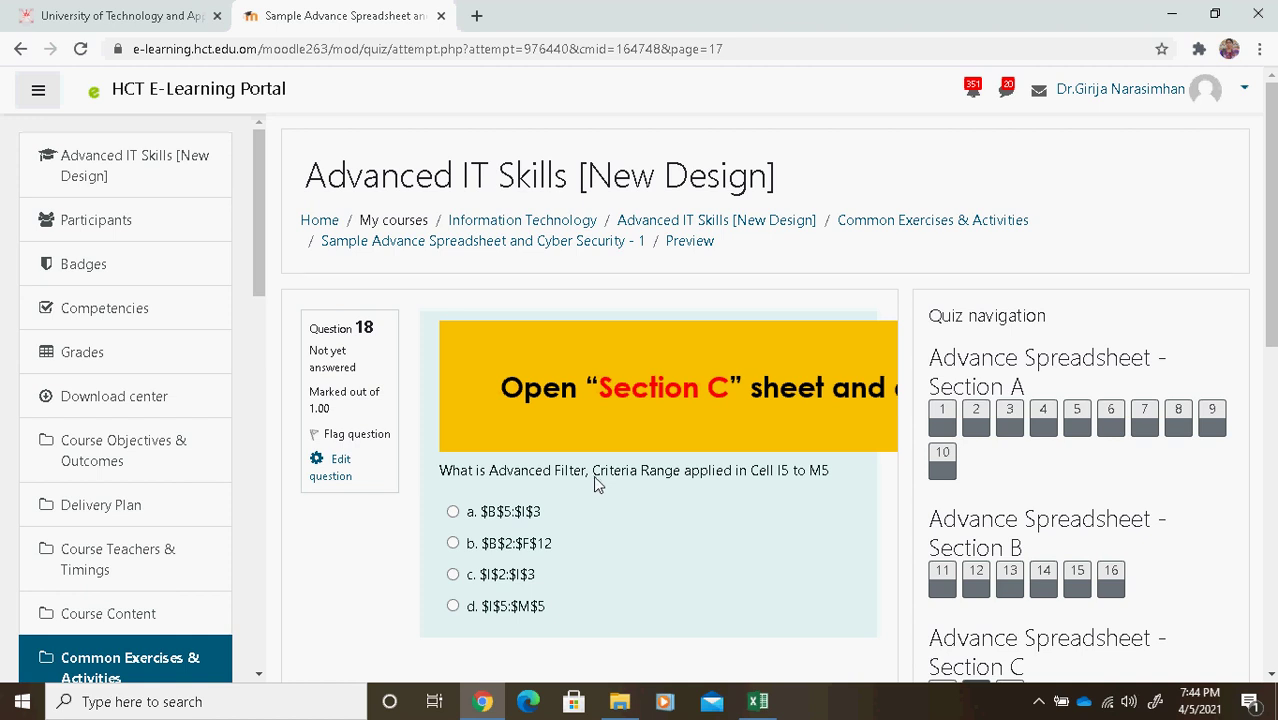
# Highlight "Criteria Range" in question 18, then check the criteria range in Excel's Advanced Filter settings
pyautogui.moveTo(593, 472); pyautogui.dragTo(683, 475)
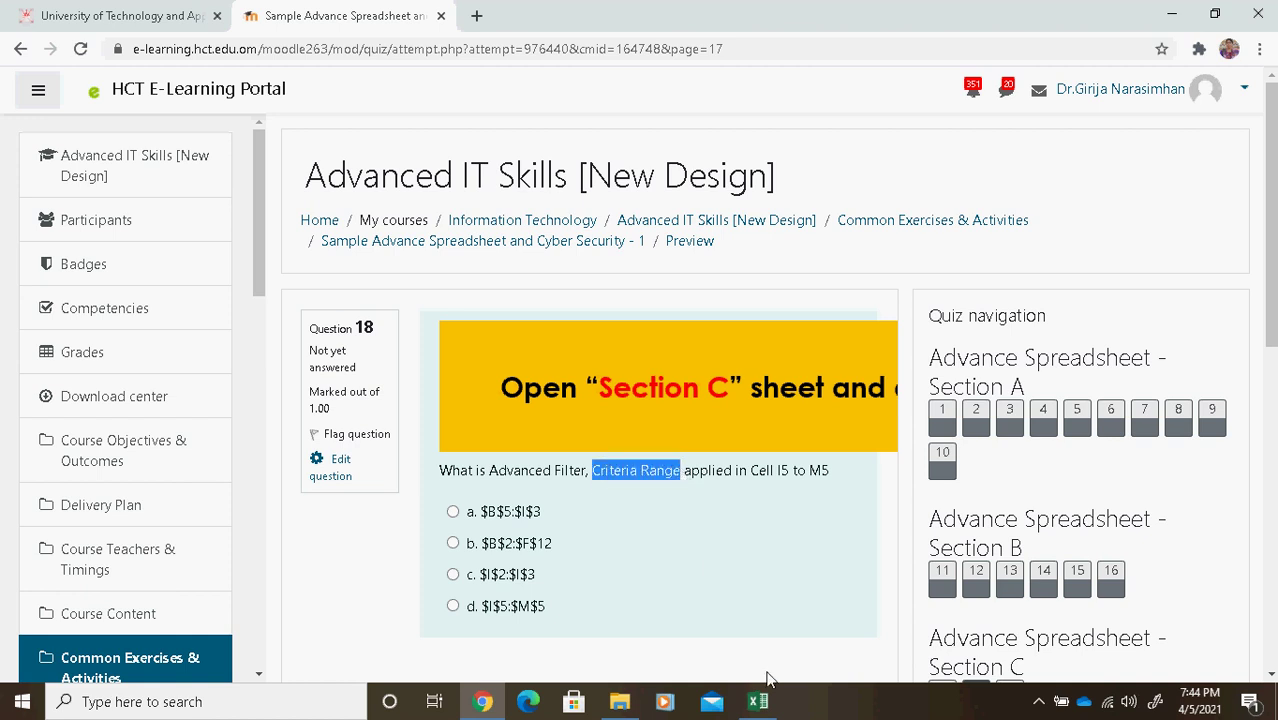
pyautogui.click(488, 702)
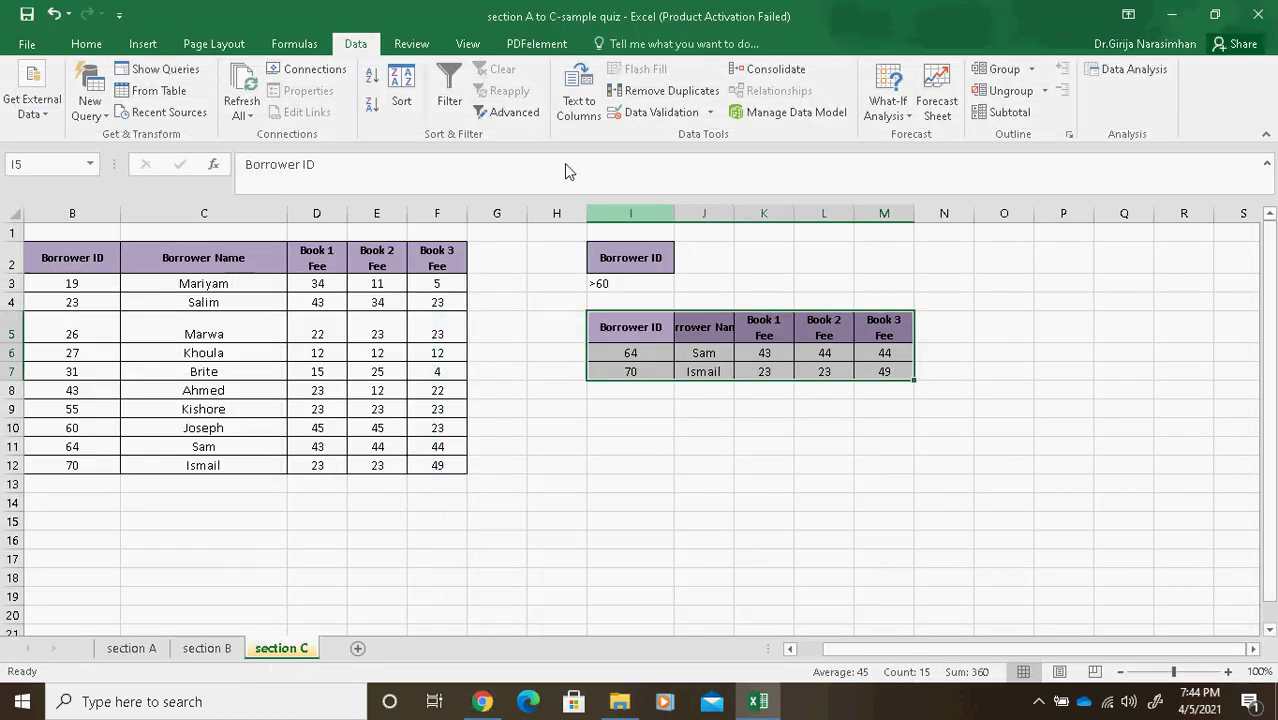
pyautogui.click(495, 112)
pyautogui.moveTo(620, 450); pyautogui.dragTo(558, 450)
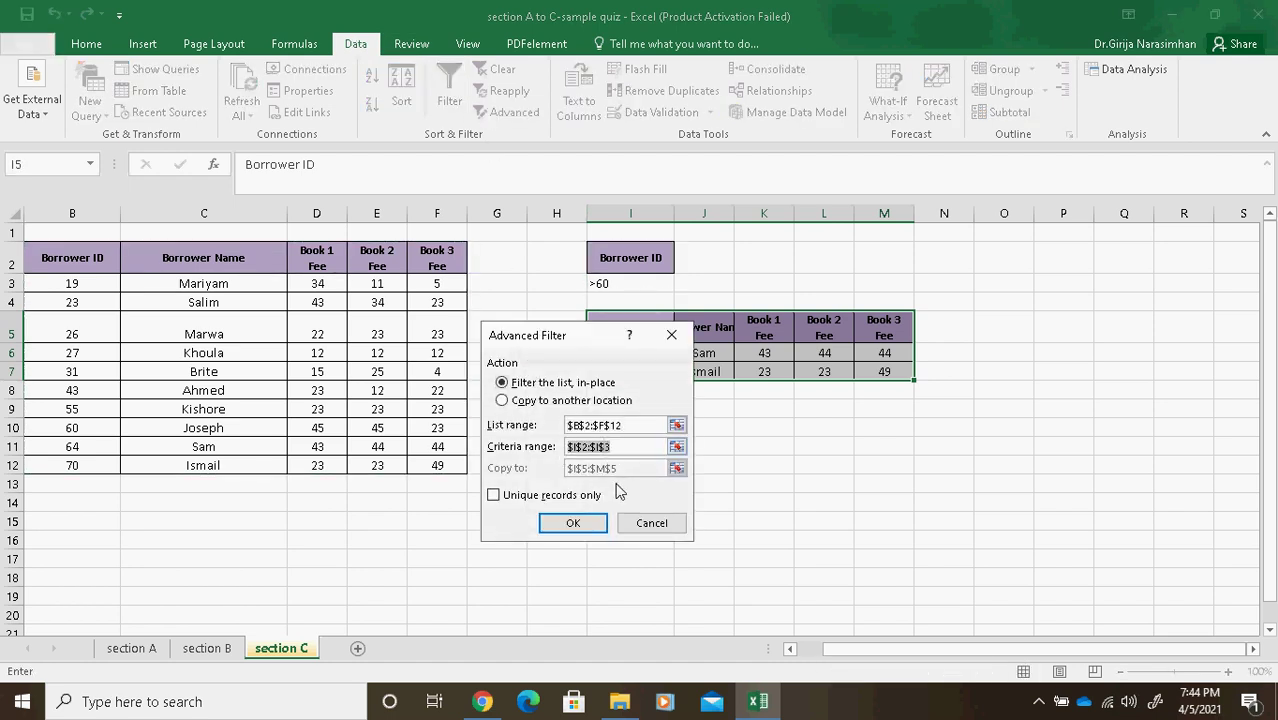
# Return to Chrome, answer question 18 with $I$2:$I$3 and go on to question 19
pyautogui.click(481, 703)
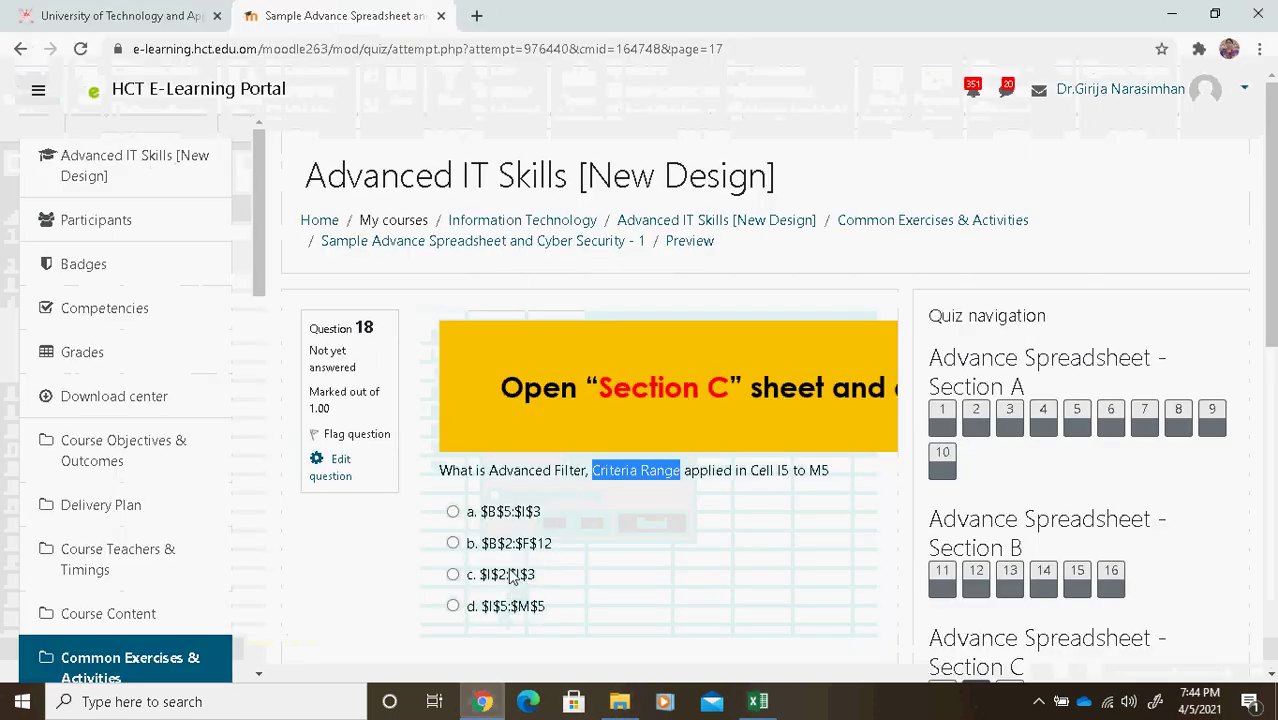
pyautogui.click(454, 576)
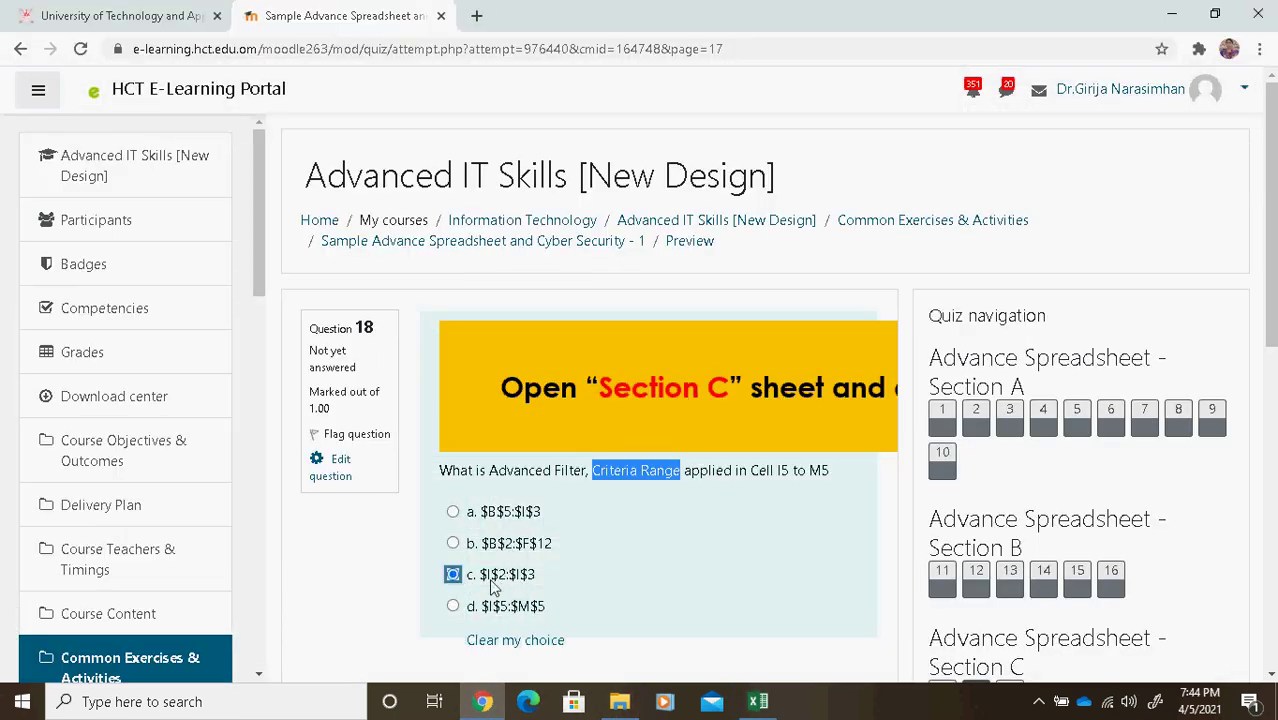
pyautogui.scroll(-2, 1268, 240)
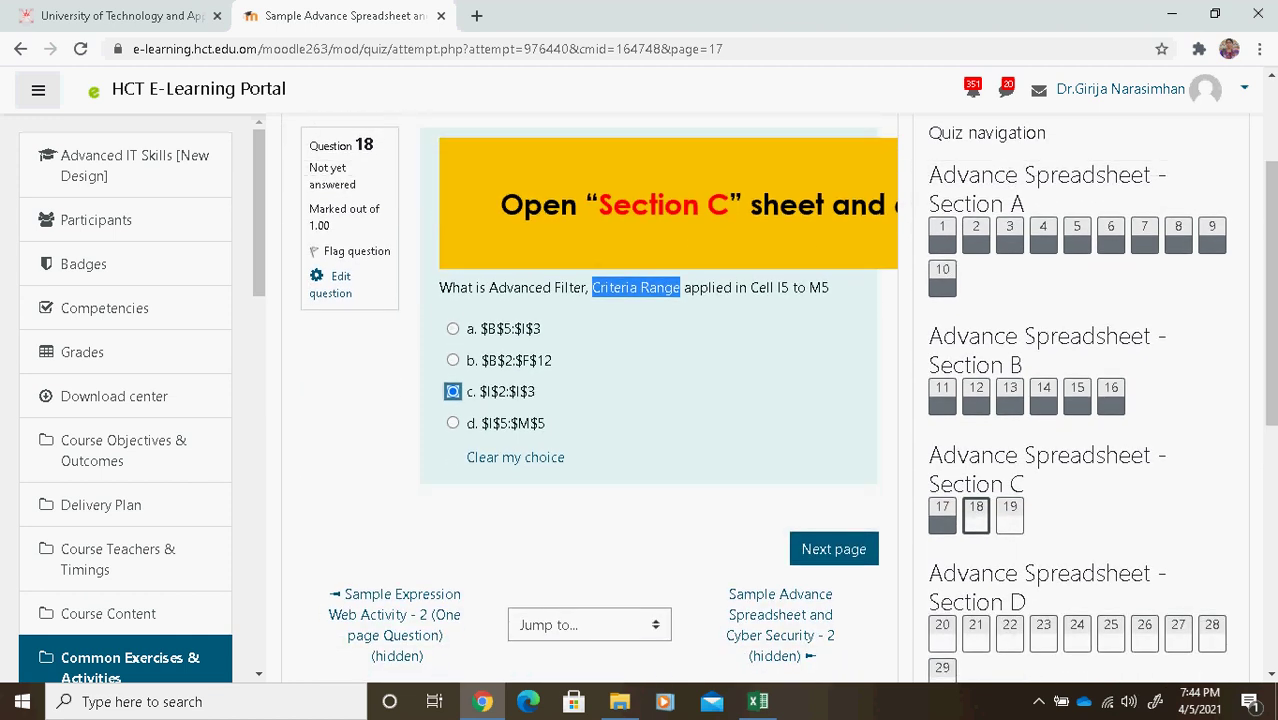
pyautogui.click(835, 549)
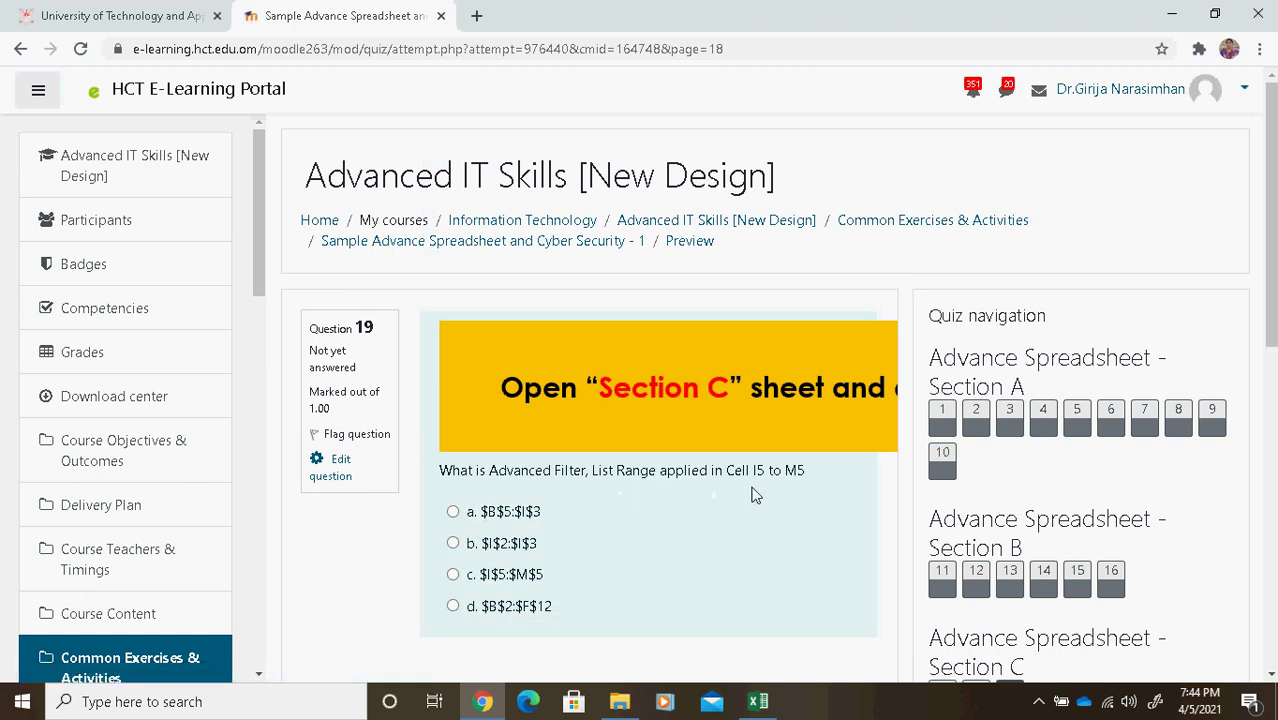
# In Excel, cancel the open Advanced Filter dialog, reselect I5:M7 and reopen the settings to check the list range
pyautogui.click(758, 701)
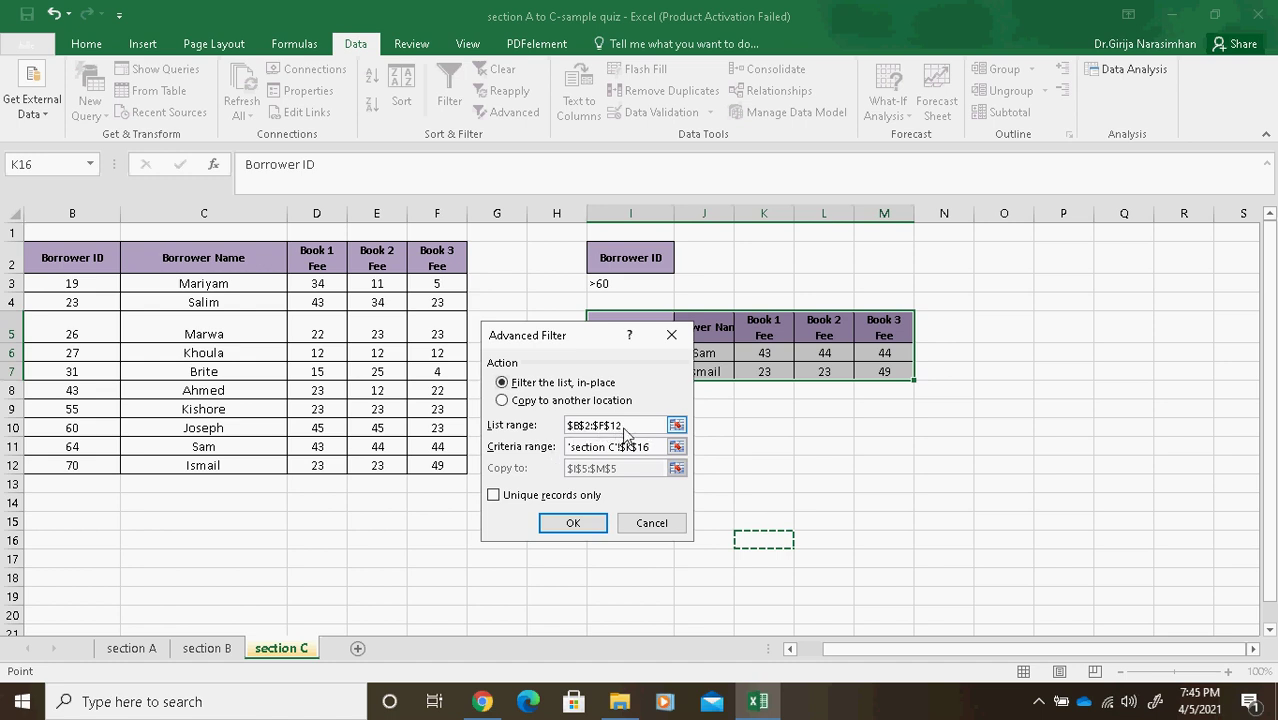
pyautogui.click(640, 521)
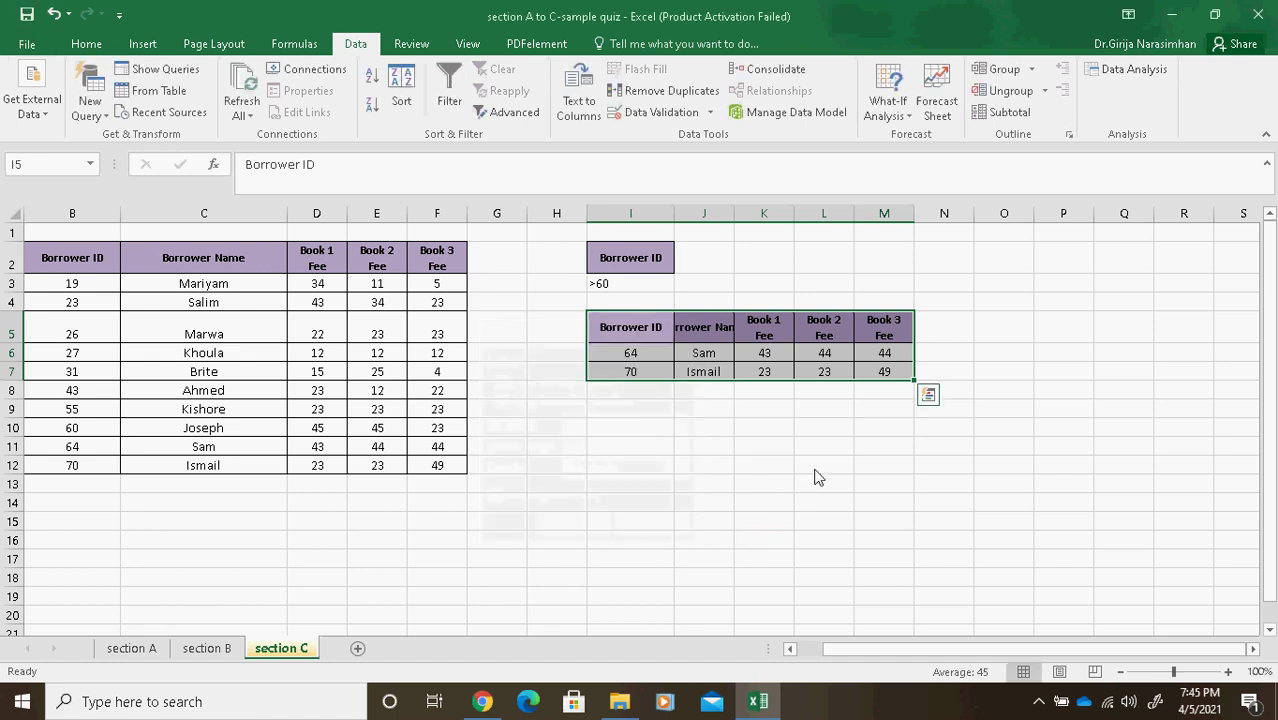
pyautogui.click(820, 470)
pyautogui.moveTo(656, 332); pyautogui.dragTo(888, 378)
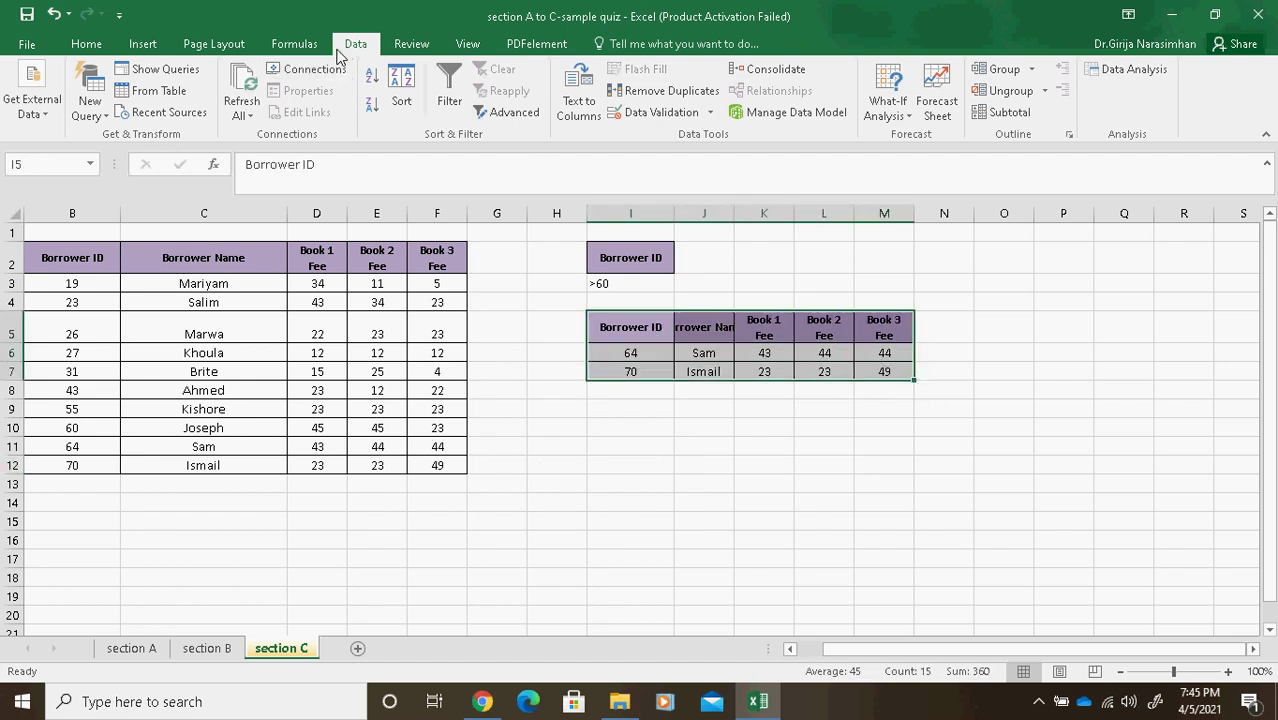
pyautogui.click(510, 112)
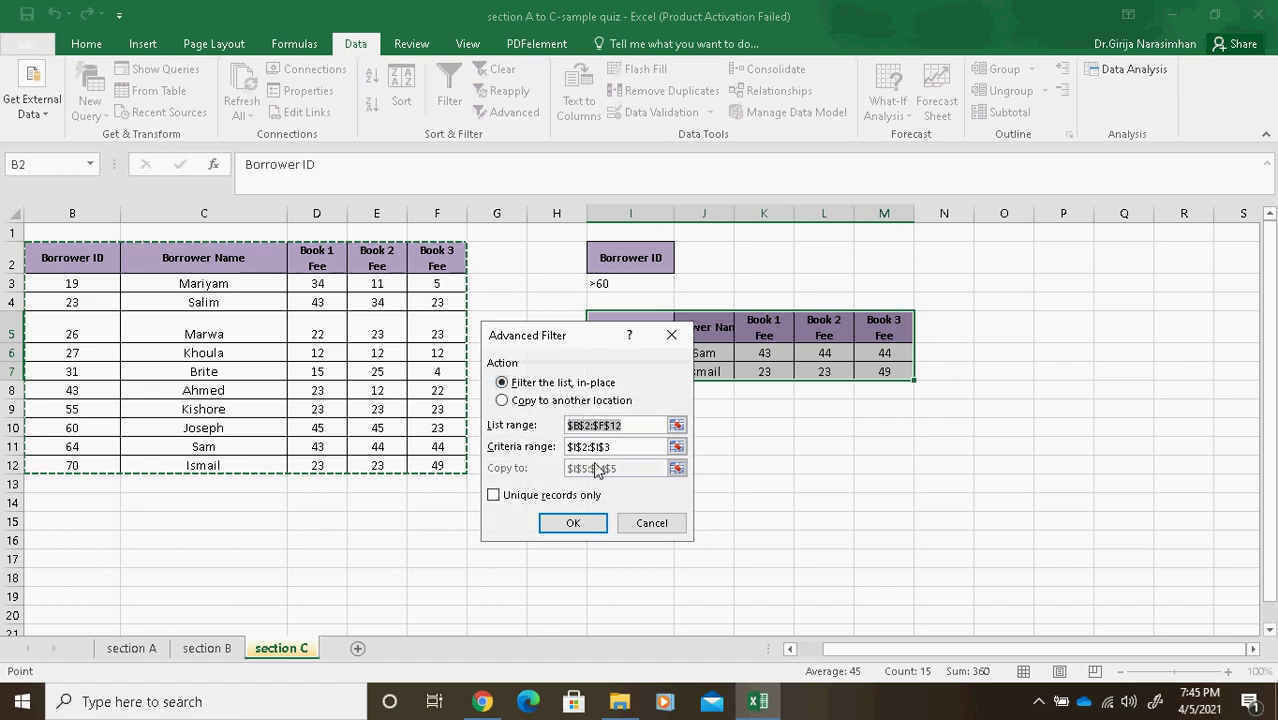
# Return to Chrome and answer question 19 on the advanced filter's list range with $B$2:$F$12
pyautogui.click(486, 703)
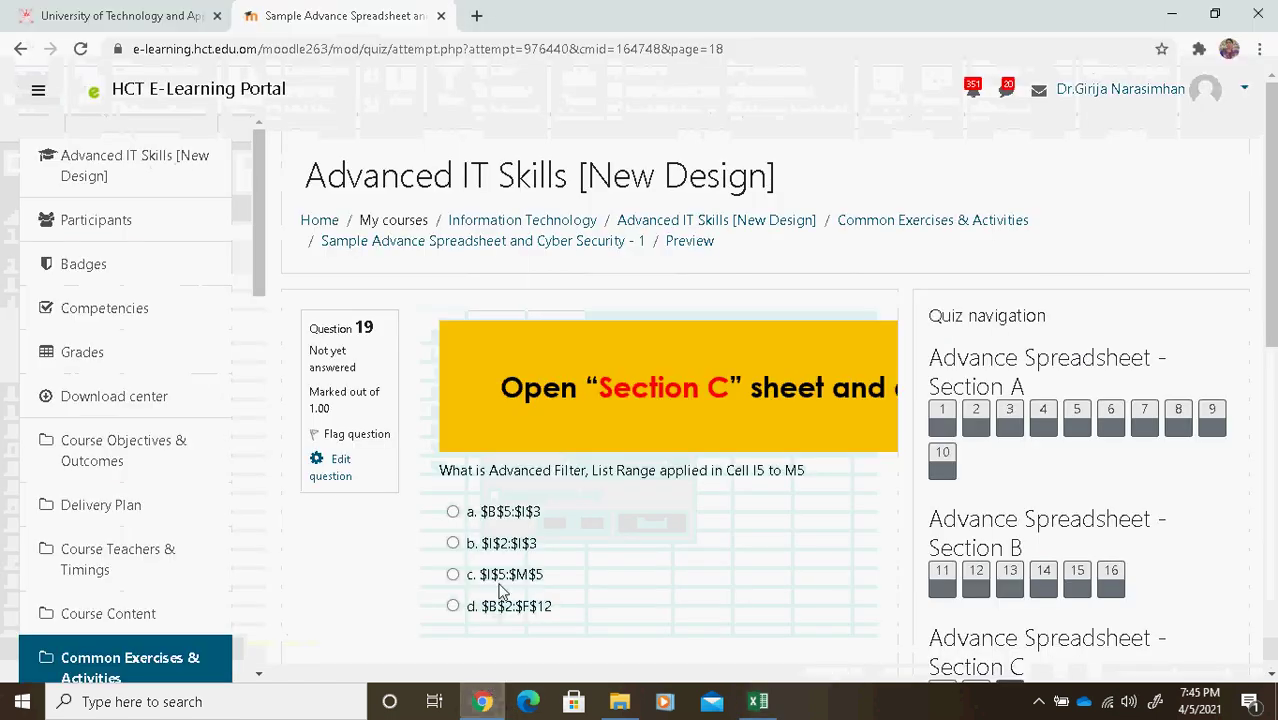
pyautogui.click(454, 609)
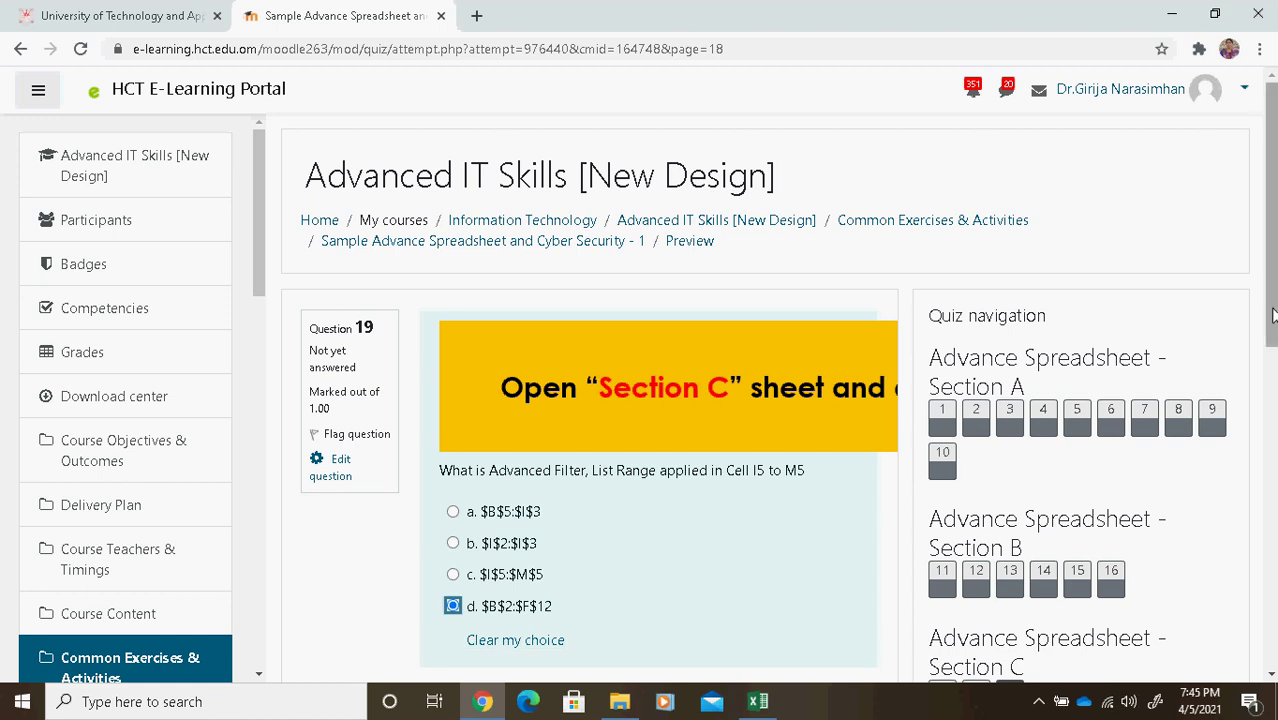
pyautogui.scroll(-2, 1235, 330)
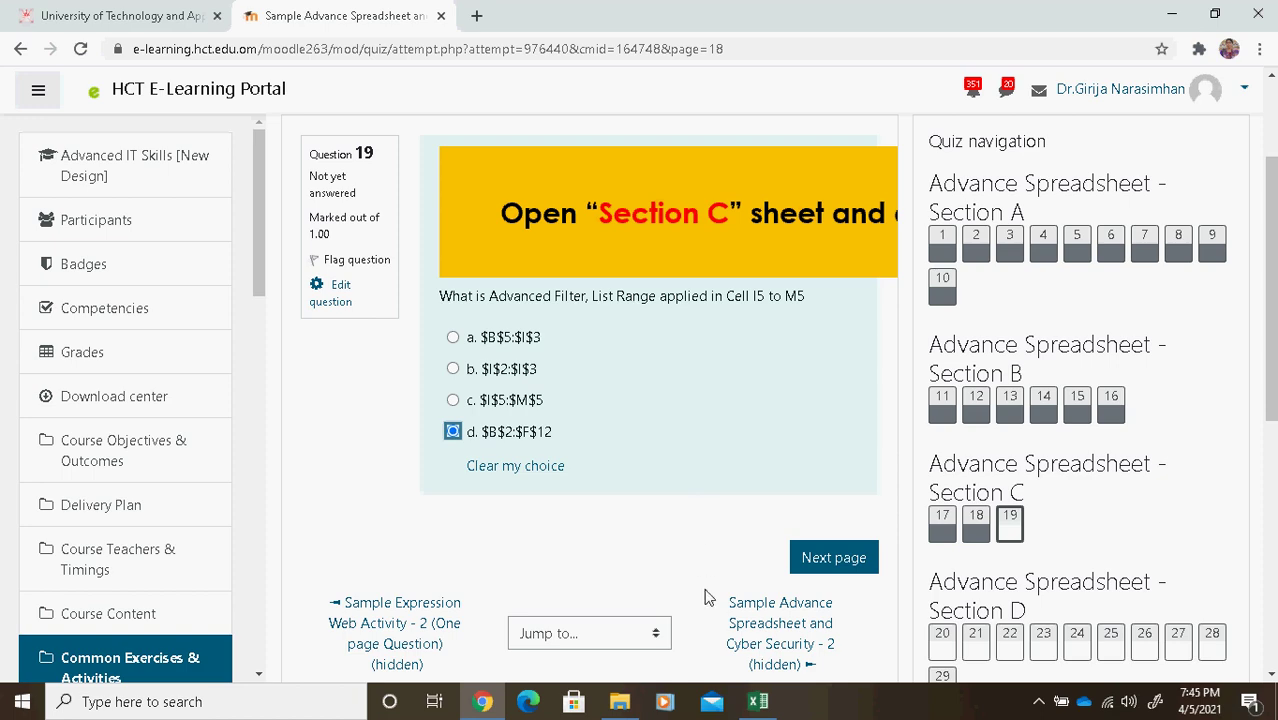
# Return to Excel, cancel the advanced filter and select the book fees D3:G12 on the section A sheet
pyautogui.click(758, 701)
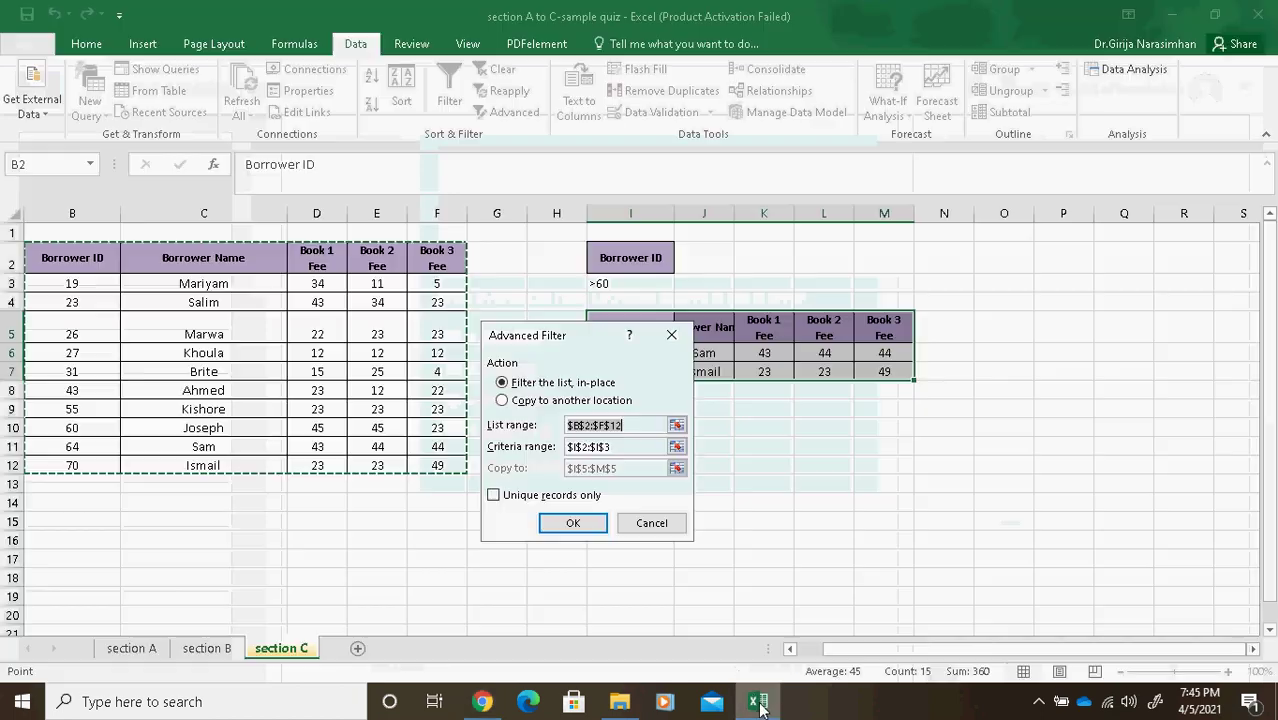
pyautogui.click(651, 523)
pyautogui.click(131, 648)
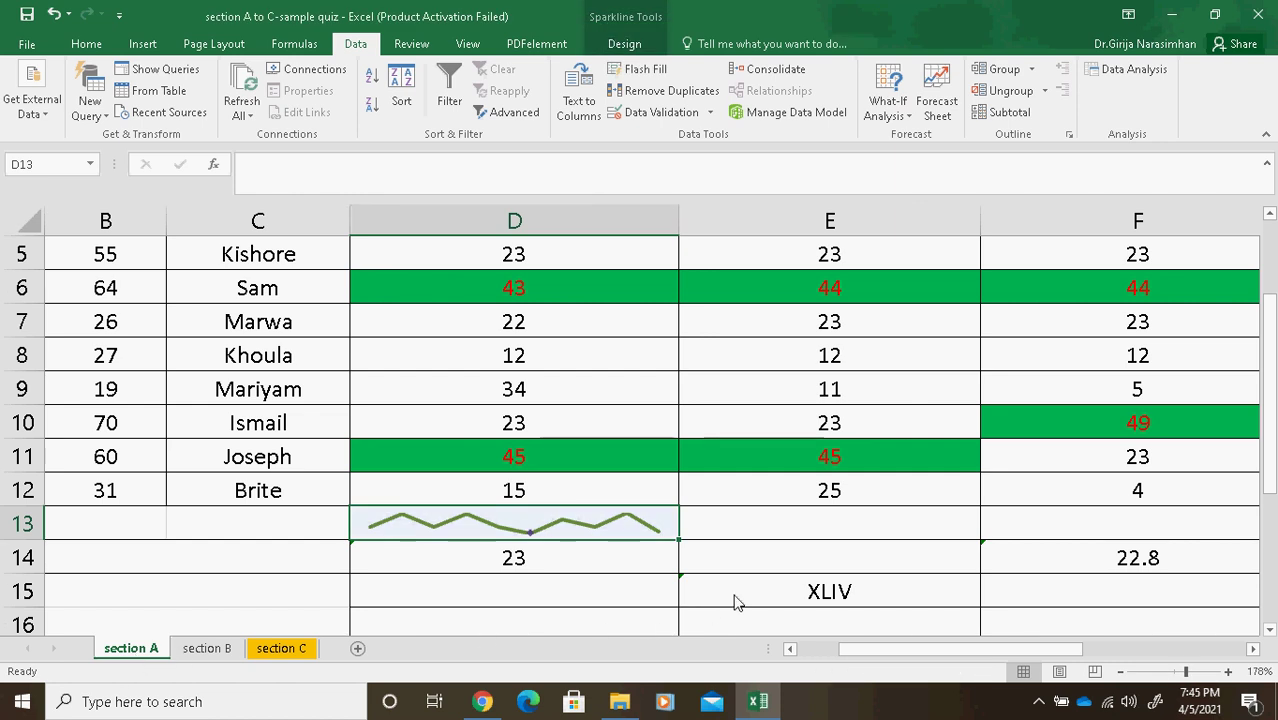
pyautogui.moveTo(1270, 346); pyautogui.dragTo(1270, 298)
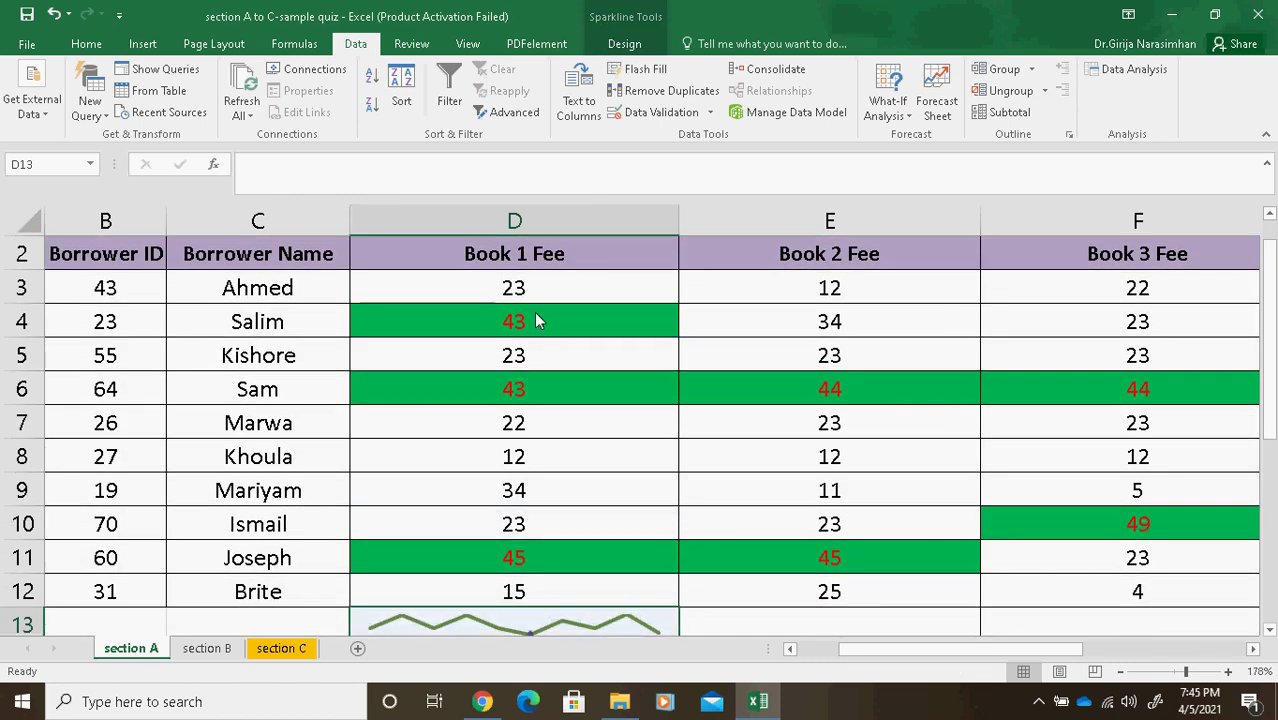
pyautogui.click(452, 323)
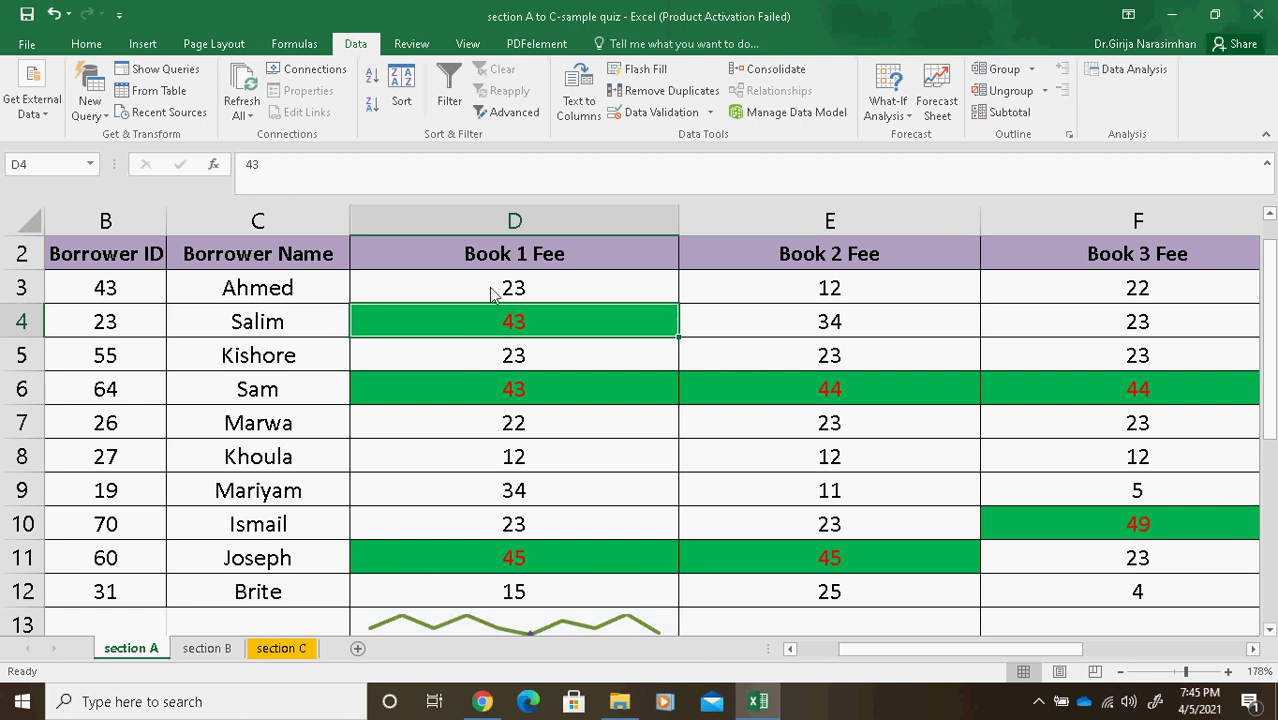
pyautogui.moveTo(490, 293); pyautogui.dragTo(1191, 597)
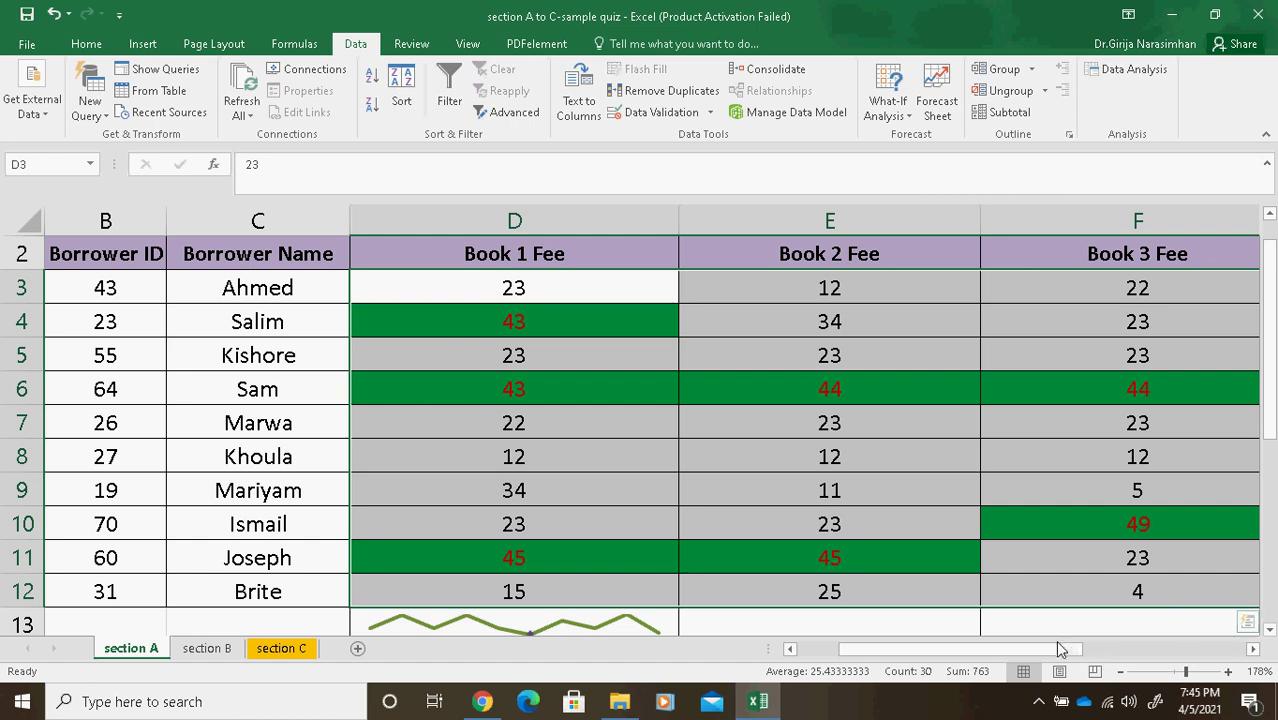
pyautogui.moveTo(1059, 650); pyautogui.dragTo(1130, 638)
pyautogui.hscroll(1, 1092, 628)
pyautogui.moveTo(150, 287); pyautogui.dragTo(1115, 594)
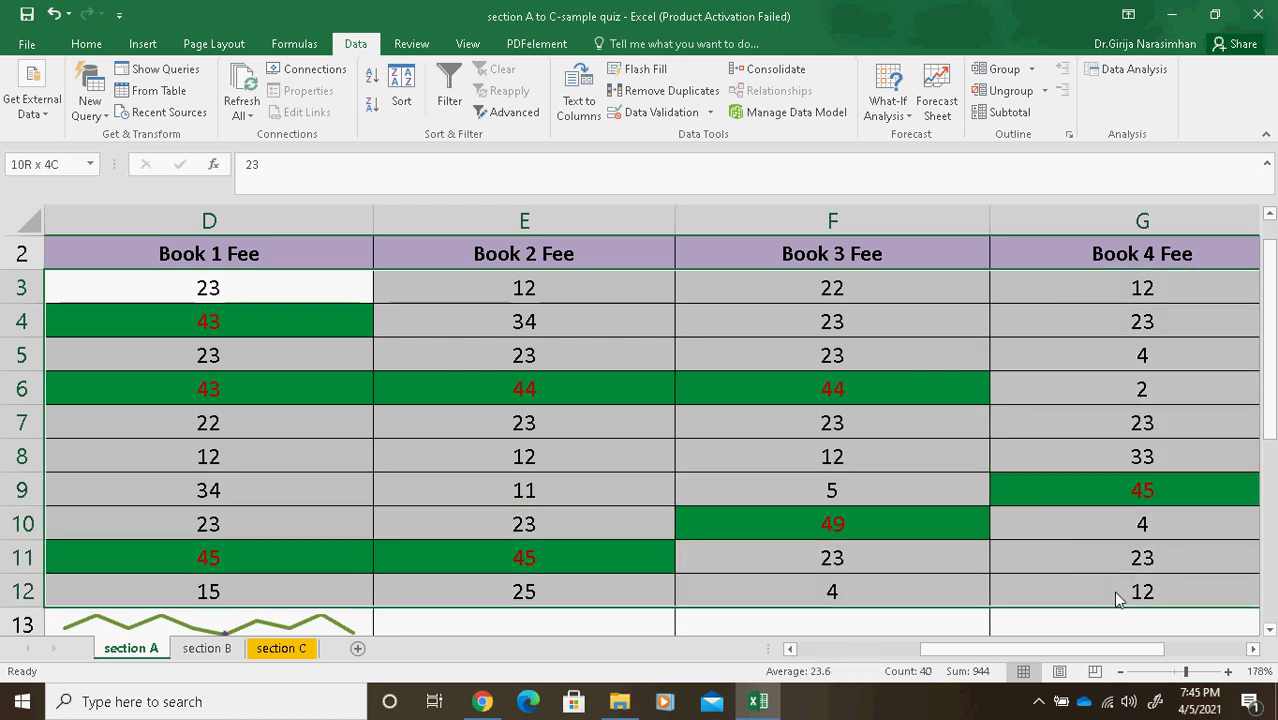
# Open the conditional formatting rule applied to the selected book fees for editing
pyautogui.click(78, 46)
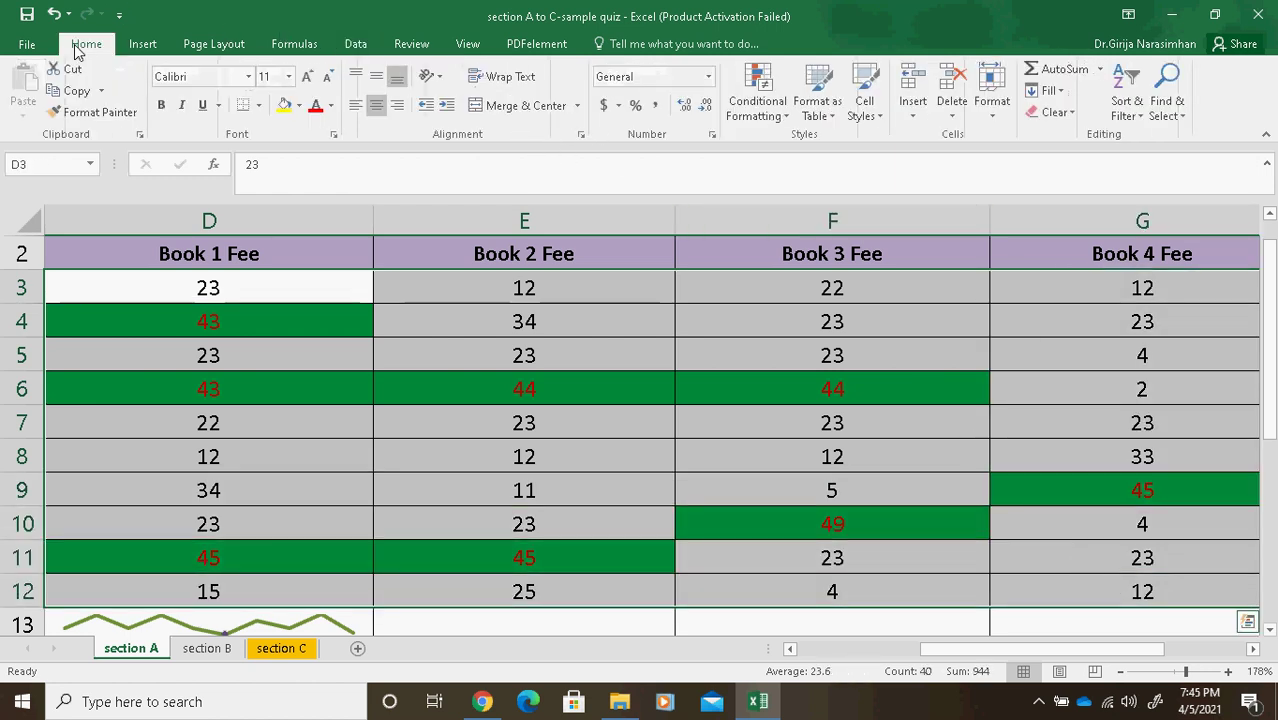
pyautogui.click(760, 105)
pyautogui.click(785, 391)
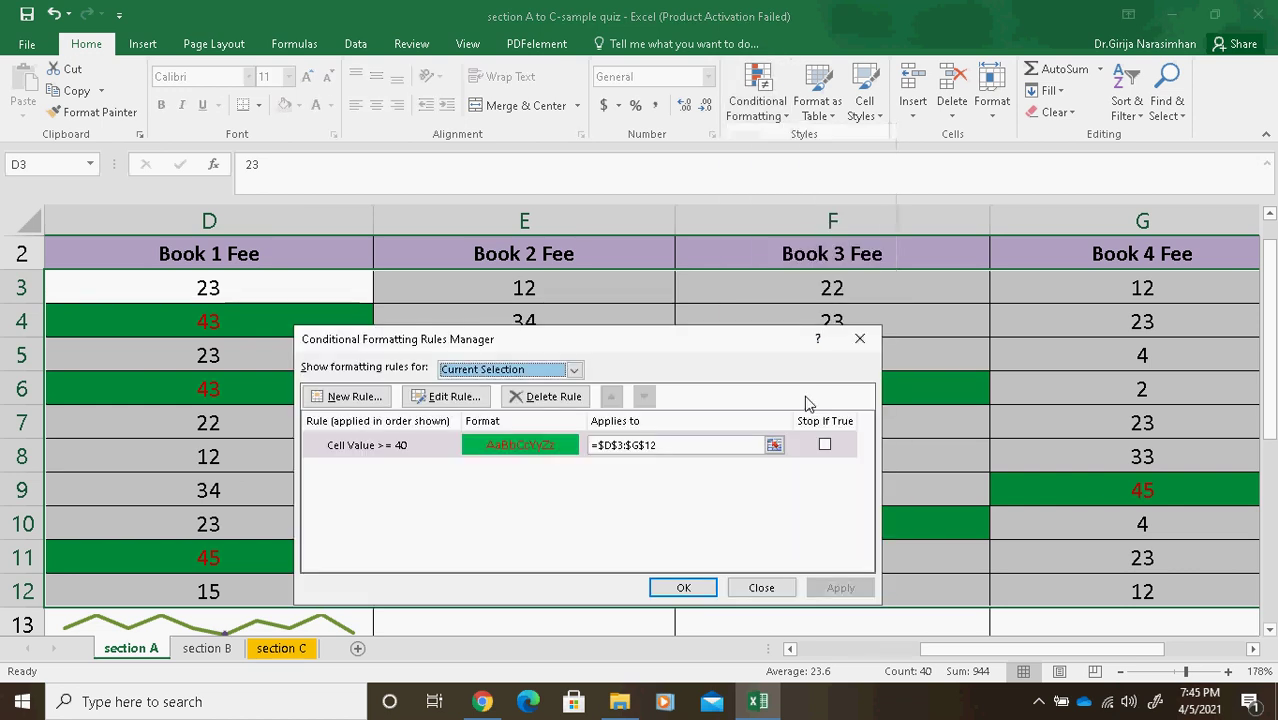
pyautogui.click(455, 397)
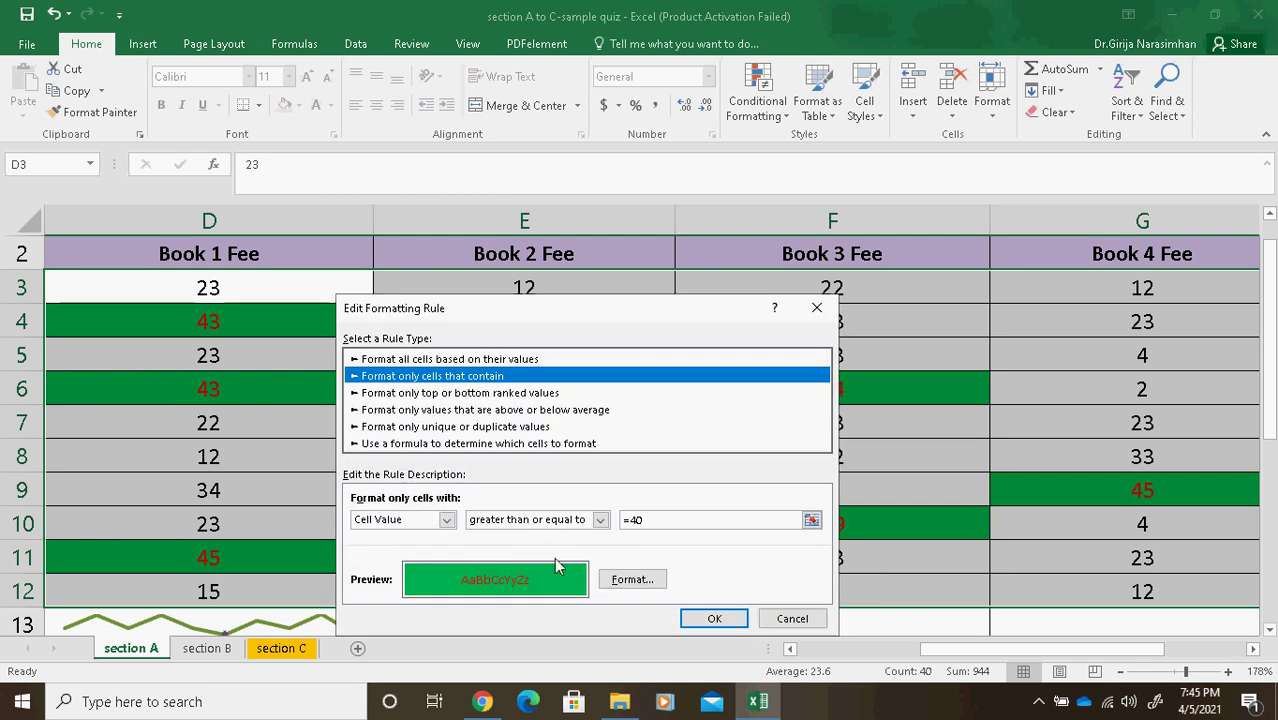
# Examine the font color and fill color in the rule's format settings, then cancel them
pyautogui.click(630, 581)
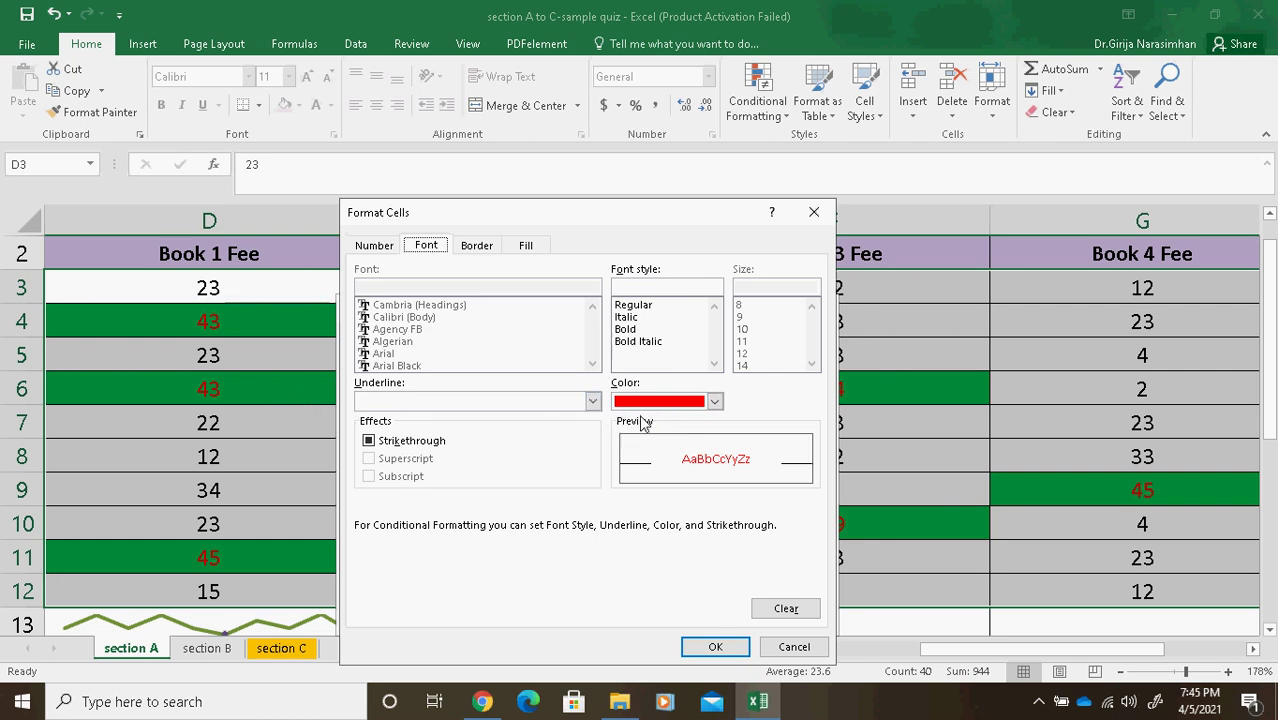
pyautogui.click(516, 251)
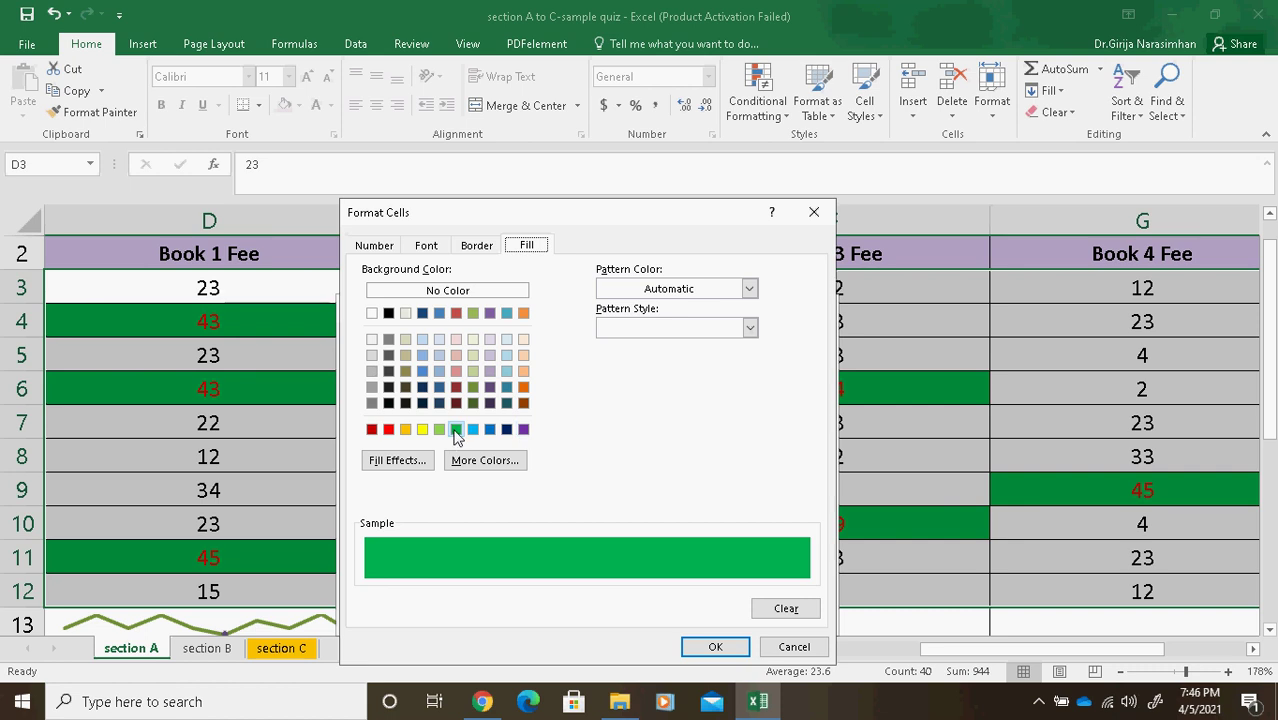
pyautogui.click(800, 646)
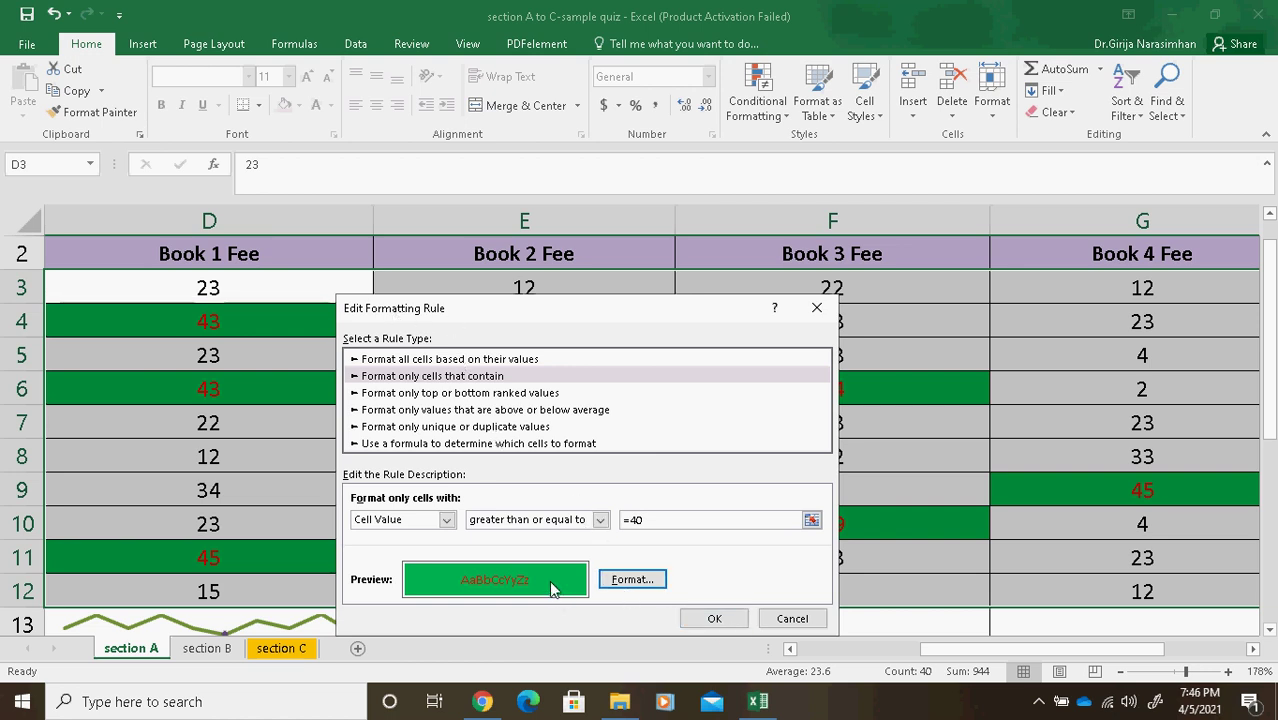
# View the rule's comparison operators, then cancel the rule edit and close the rules manager
pyautogui.click(599, 519)
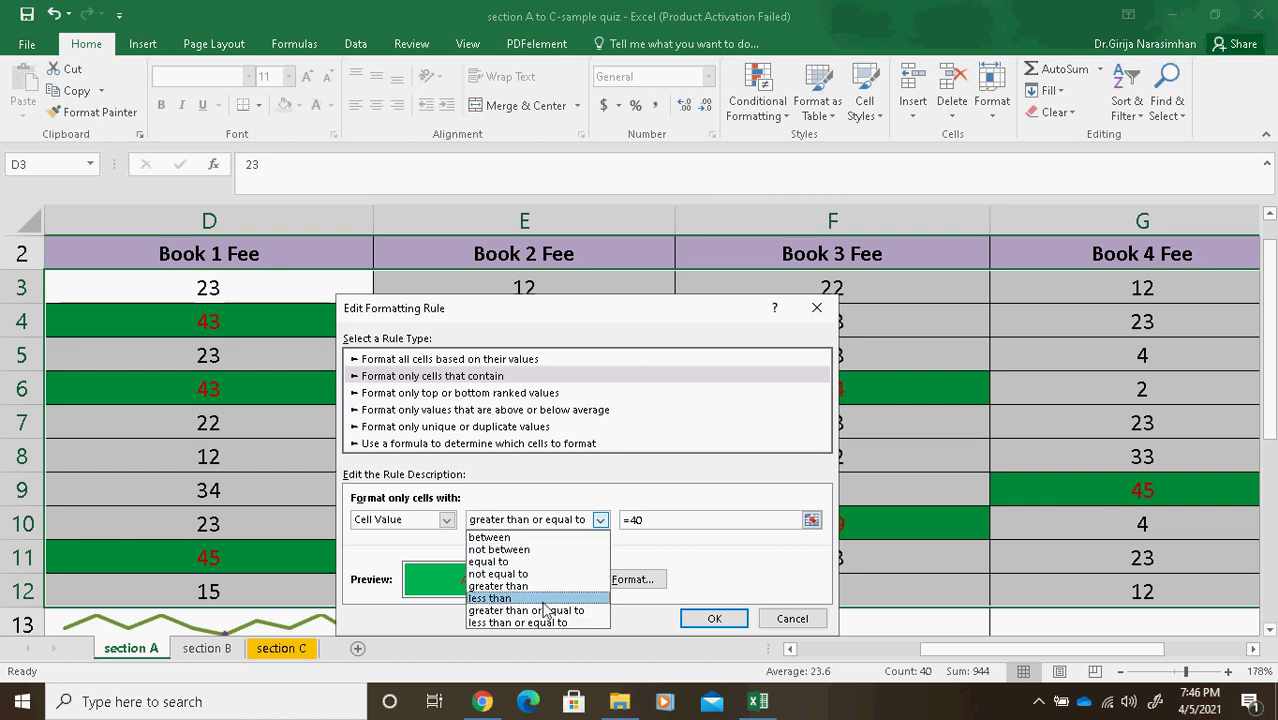
pyautogui.click(742, 557)
pyautogui.click(793, 618)
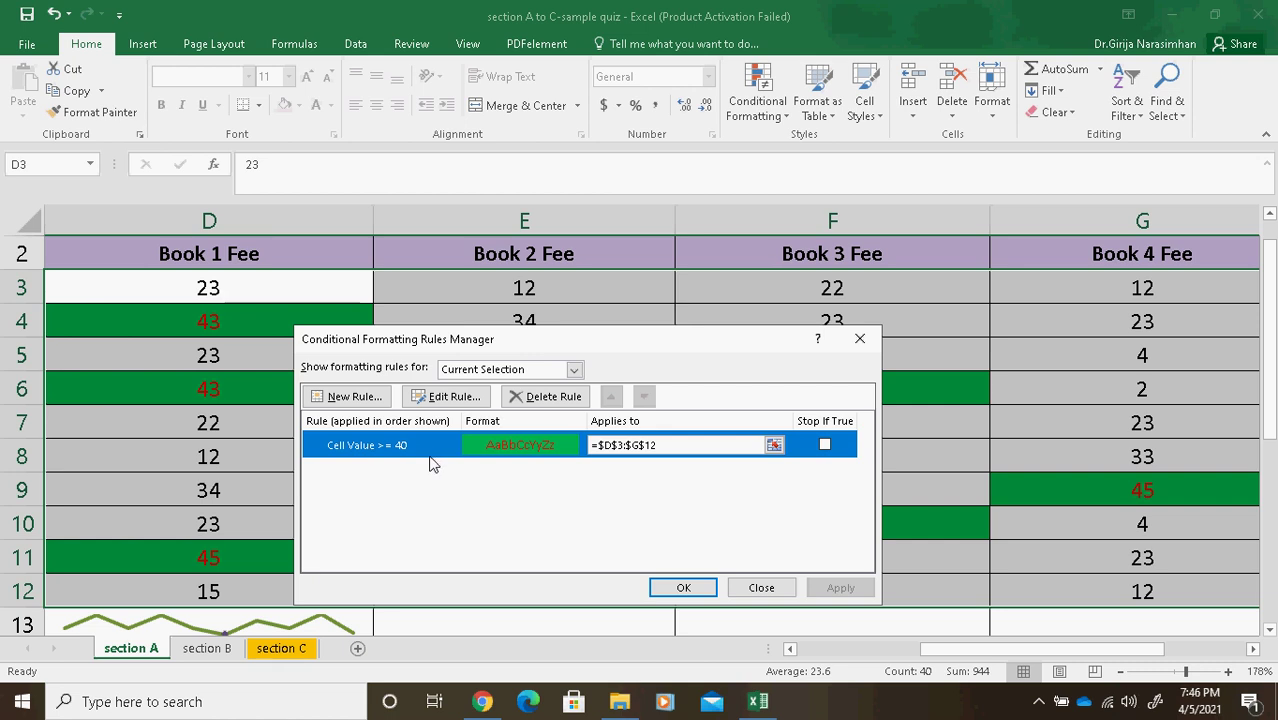
pyautogui.click(762, 590)
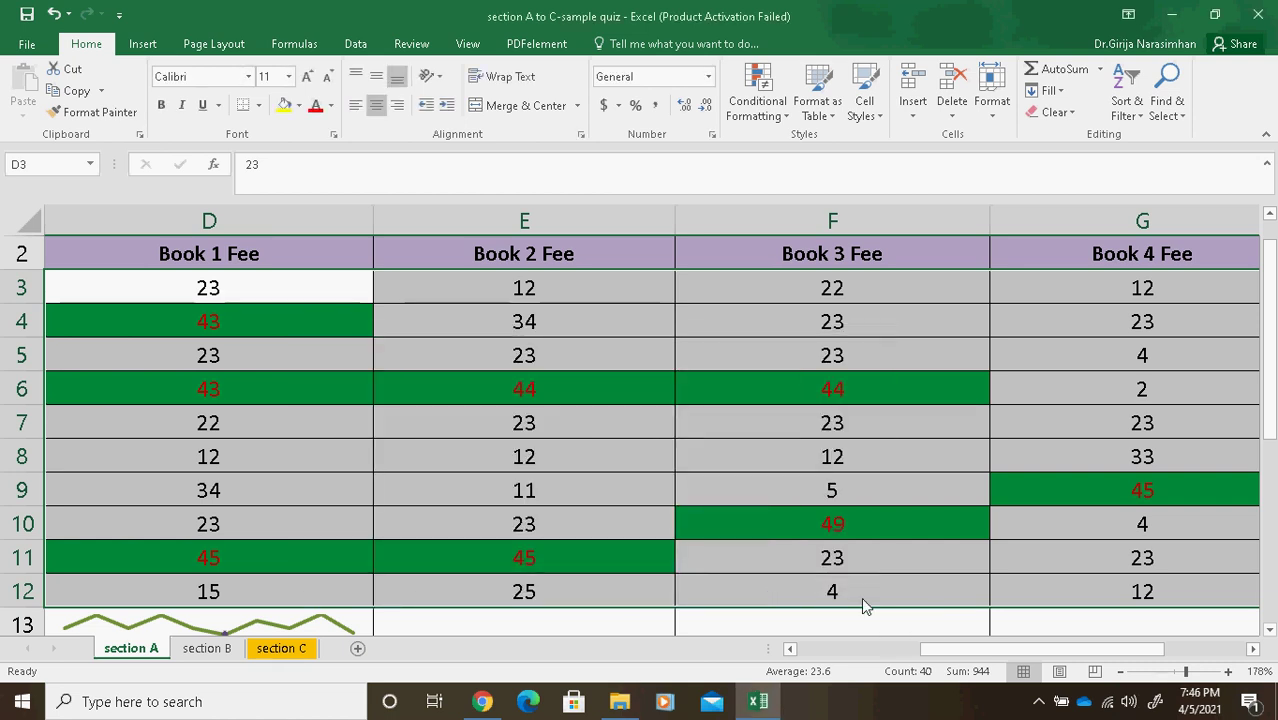
# Examine the EMI rate and NPER formulas in D8 and E8 on the section B sheet
pyautogui.click(220, 649)
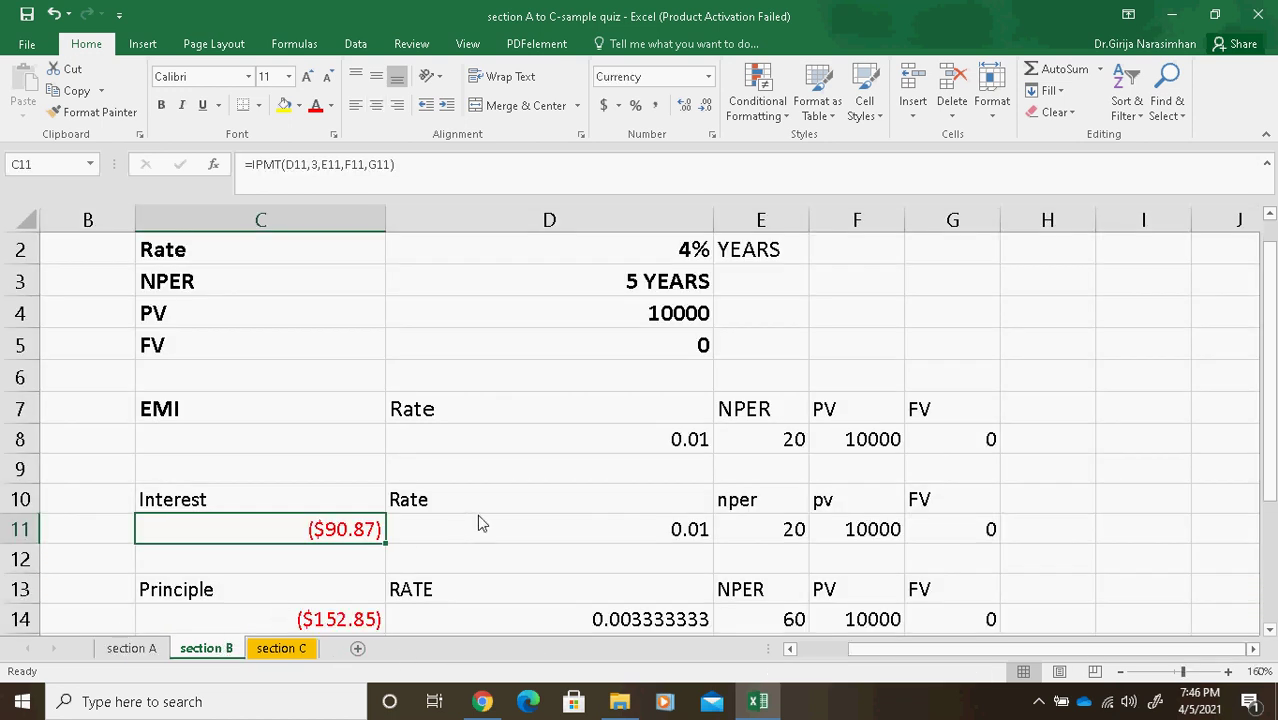
pyautogui.click(660, 445)
pyautogui.click(803, 443)
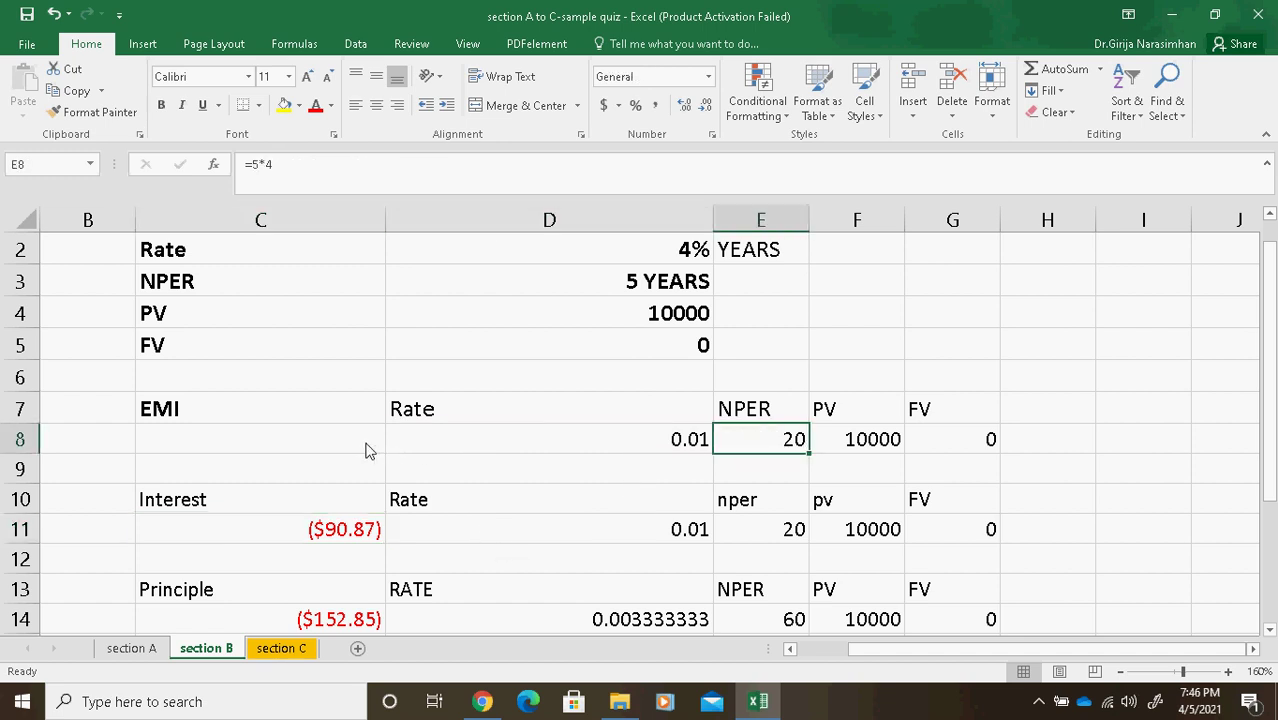
pyautogui.click(1038, 702)
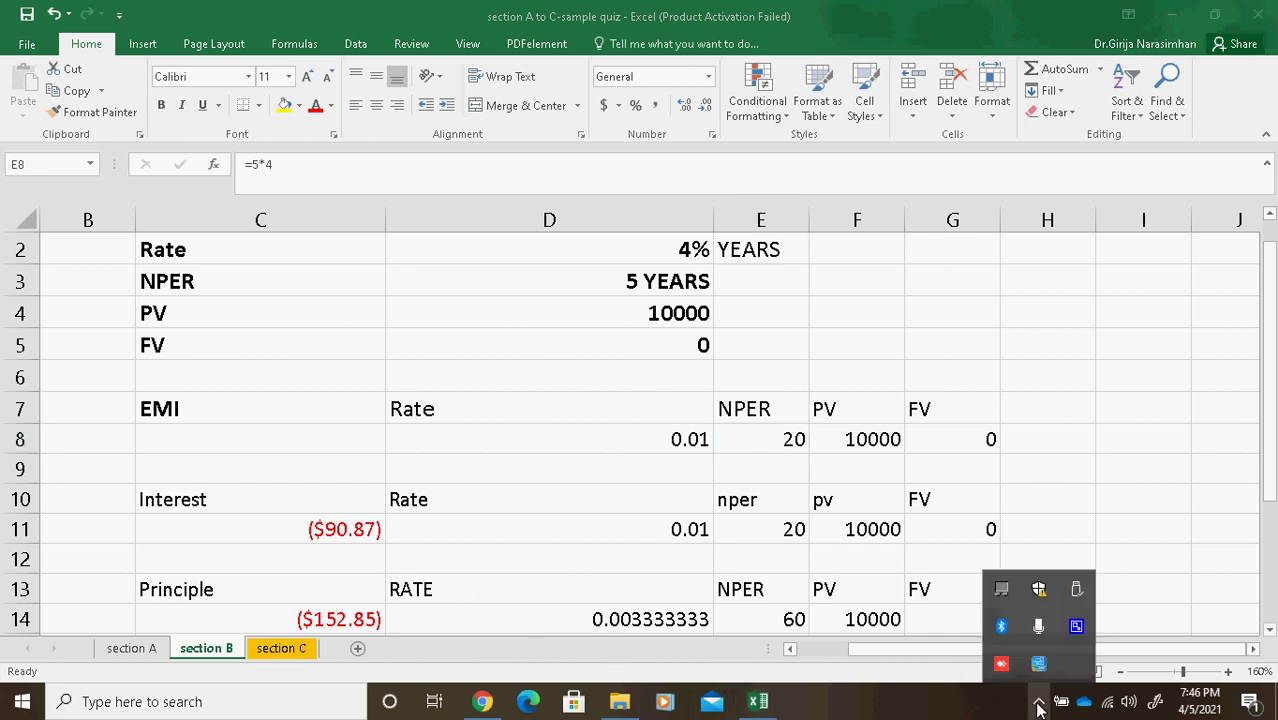